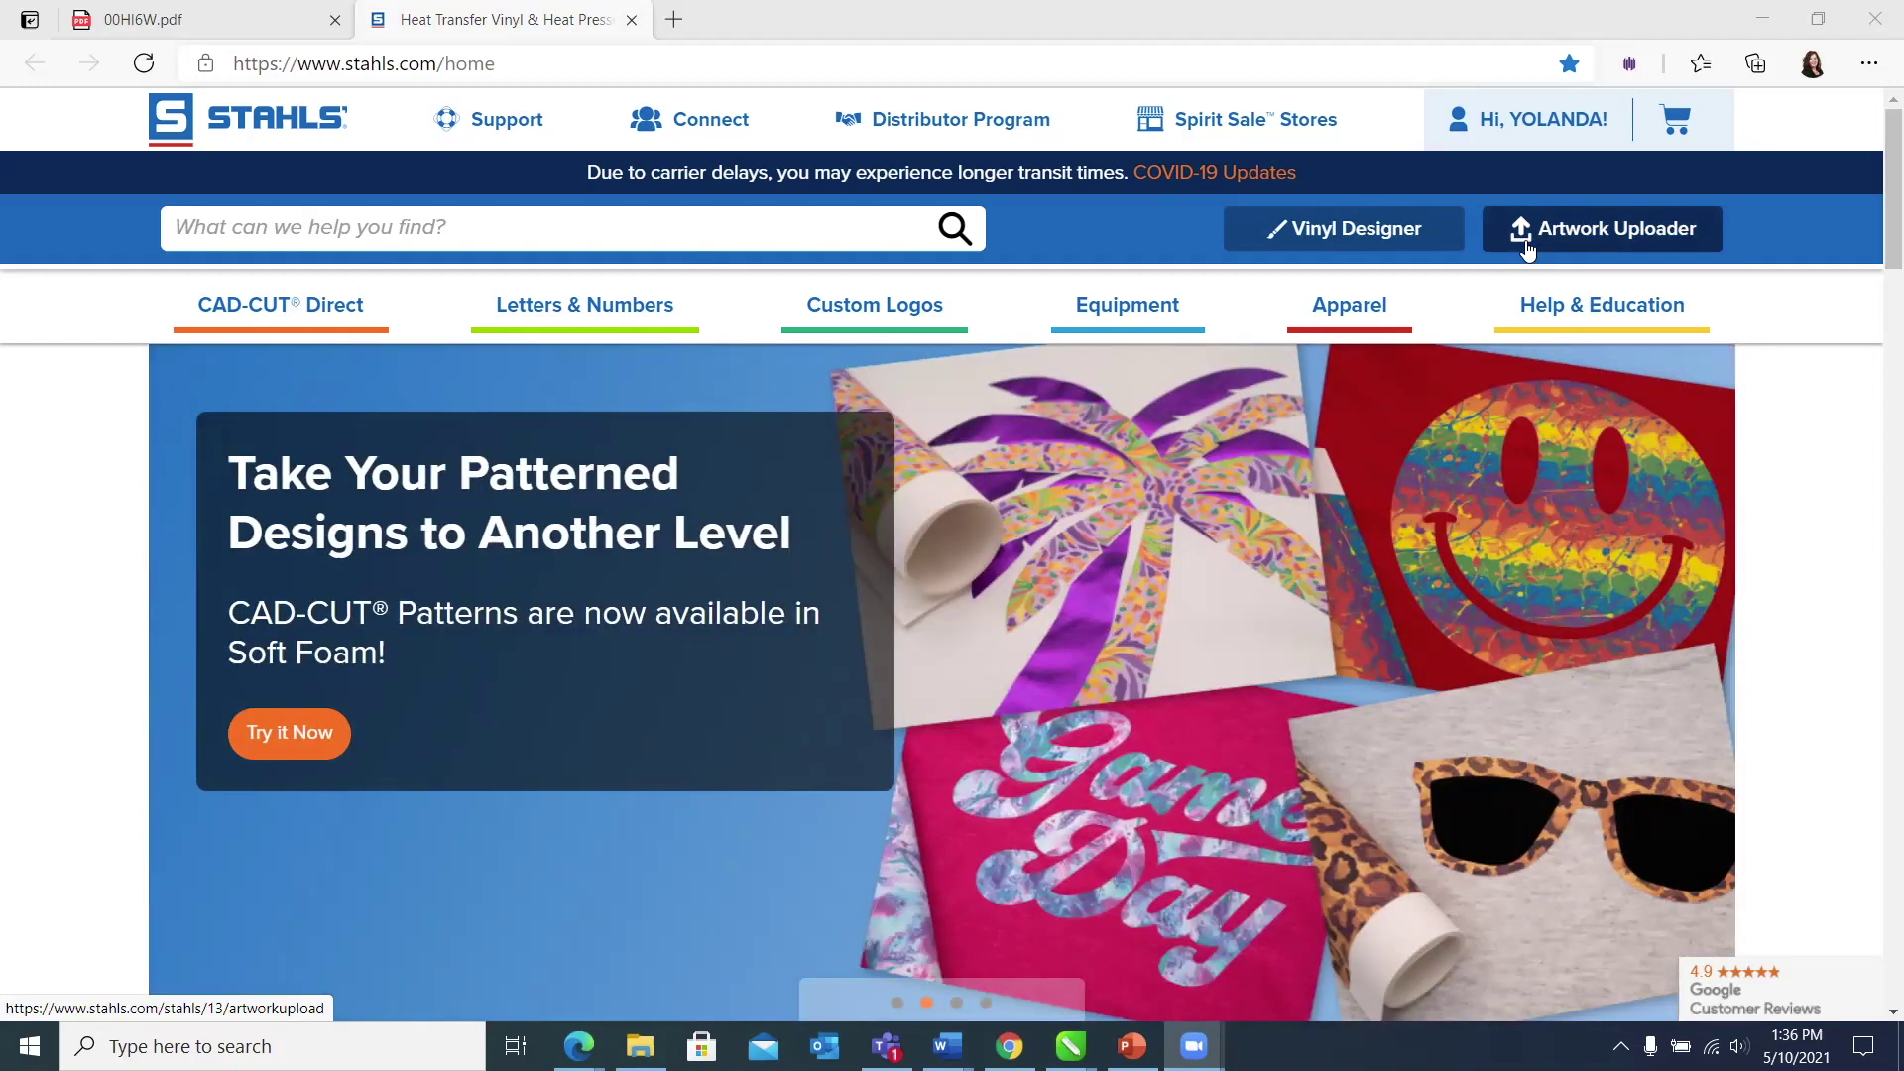
Step: Open the Artwork Uploader from the blue header bar on the Stahls home page
click(1528, 248)
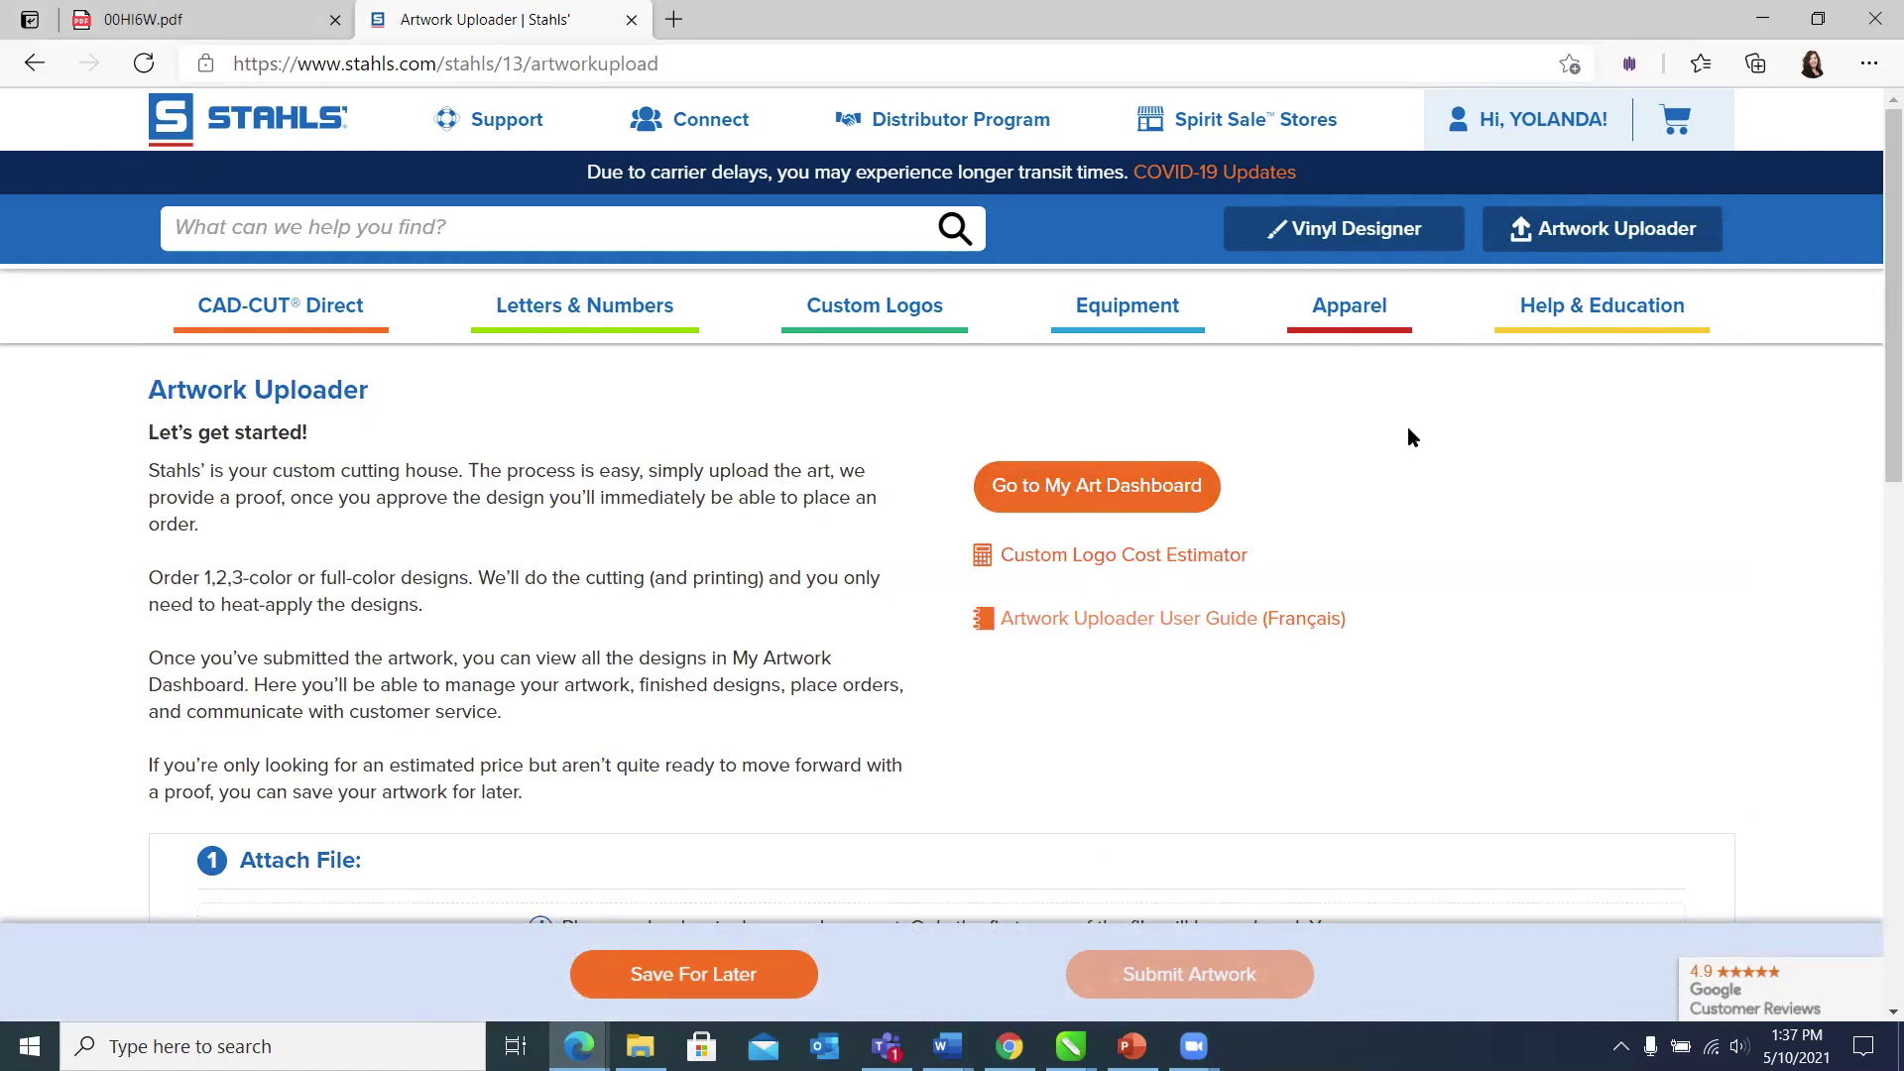
Step: Scroll down to the Attach File step and browse for an artwork file to attach
scroll(1412, 437, down, 3)
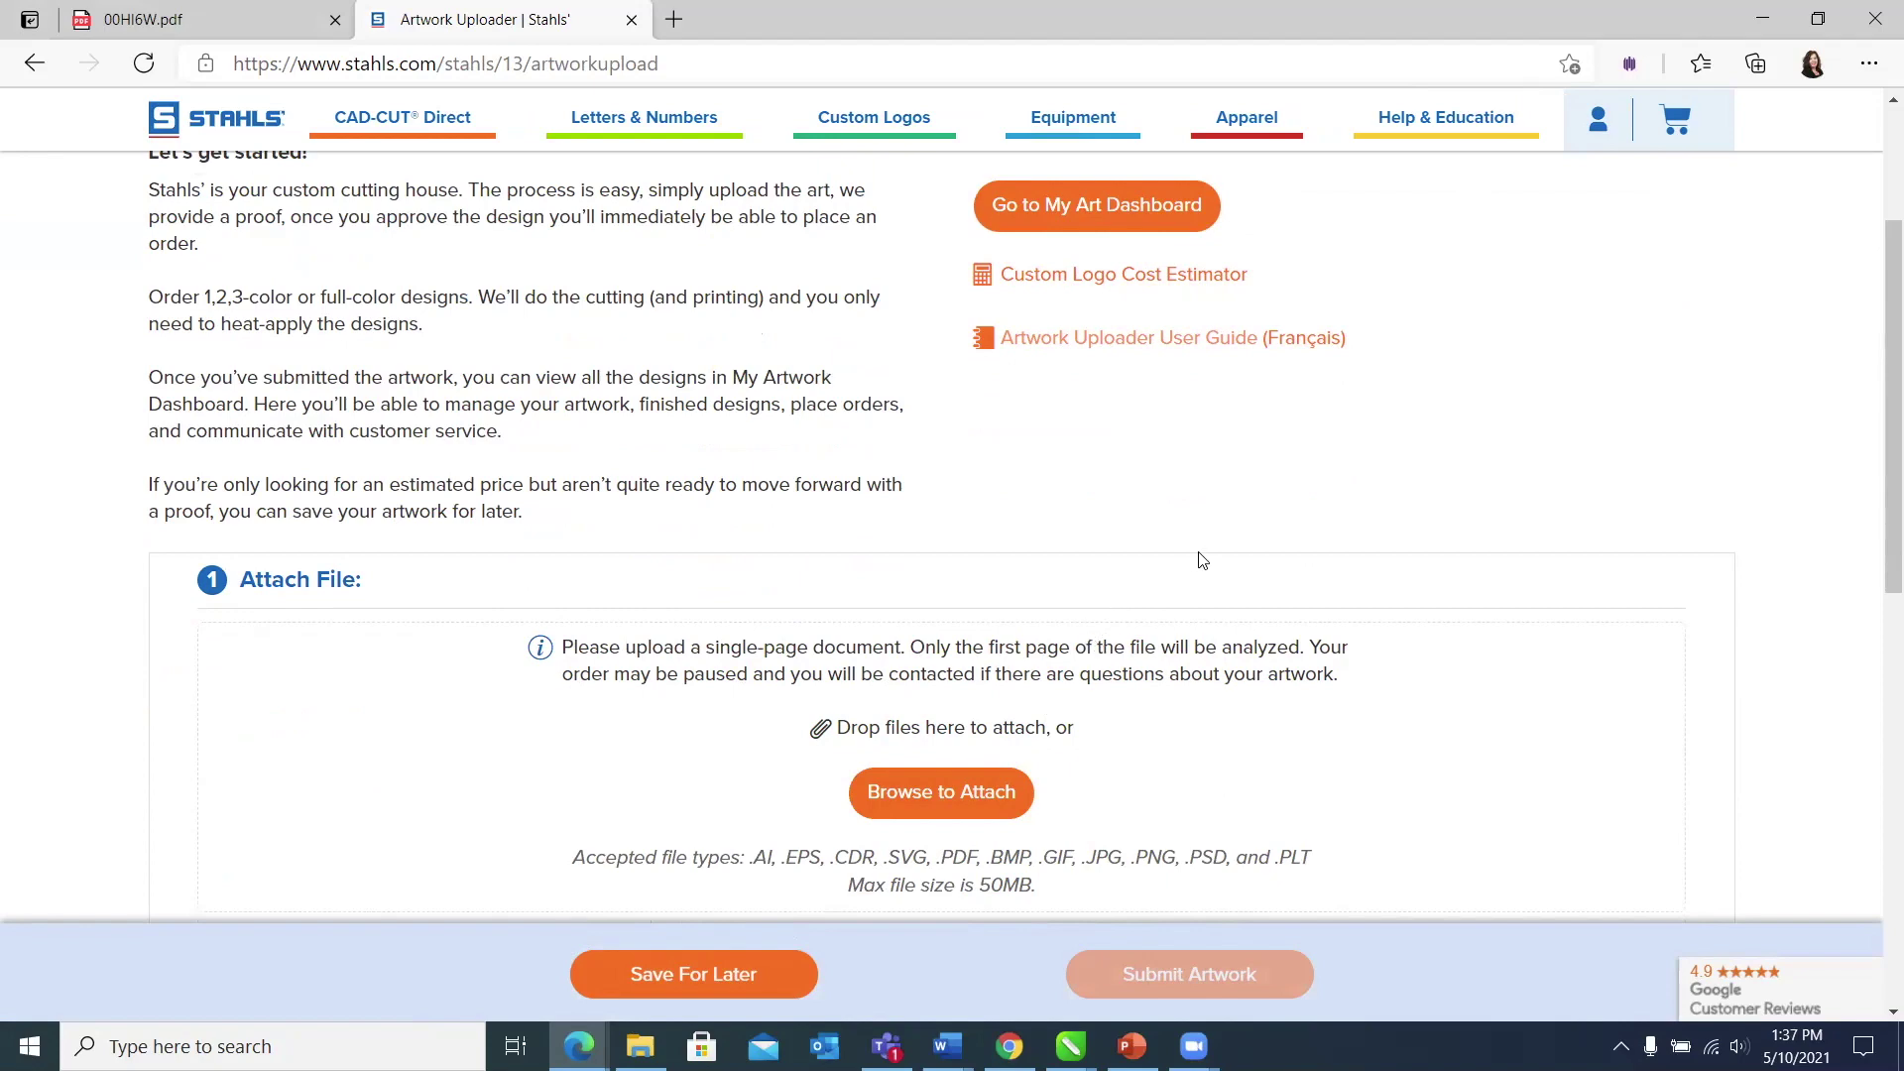
scroll(1203, 560, down, 1)
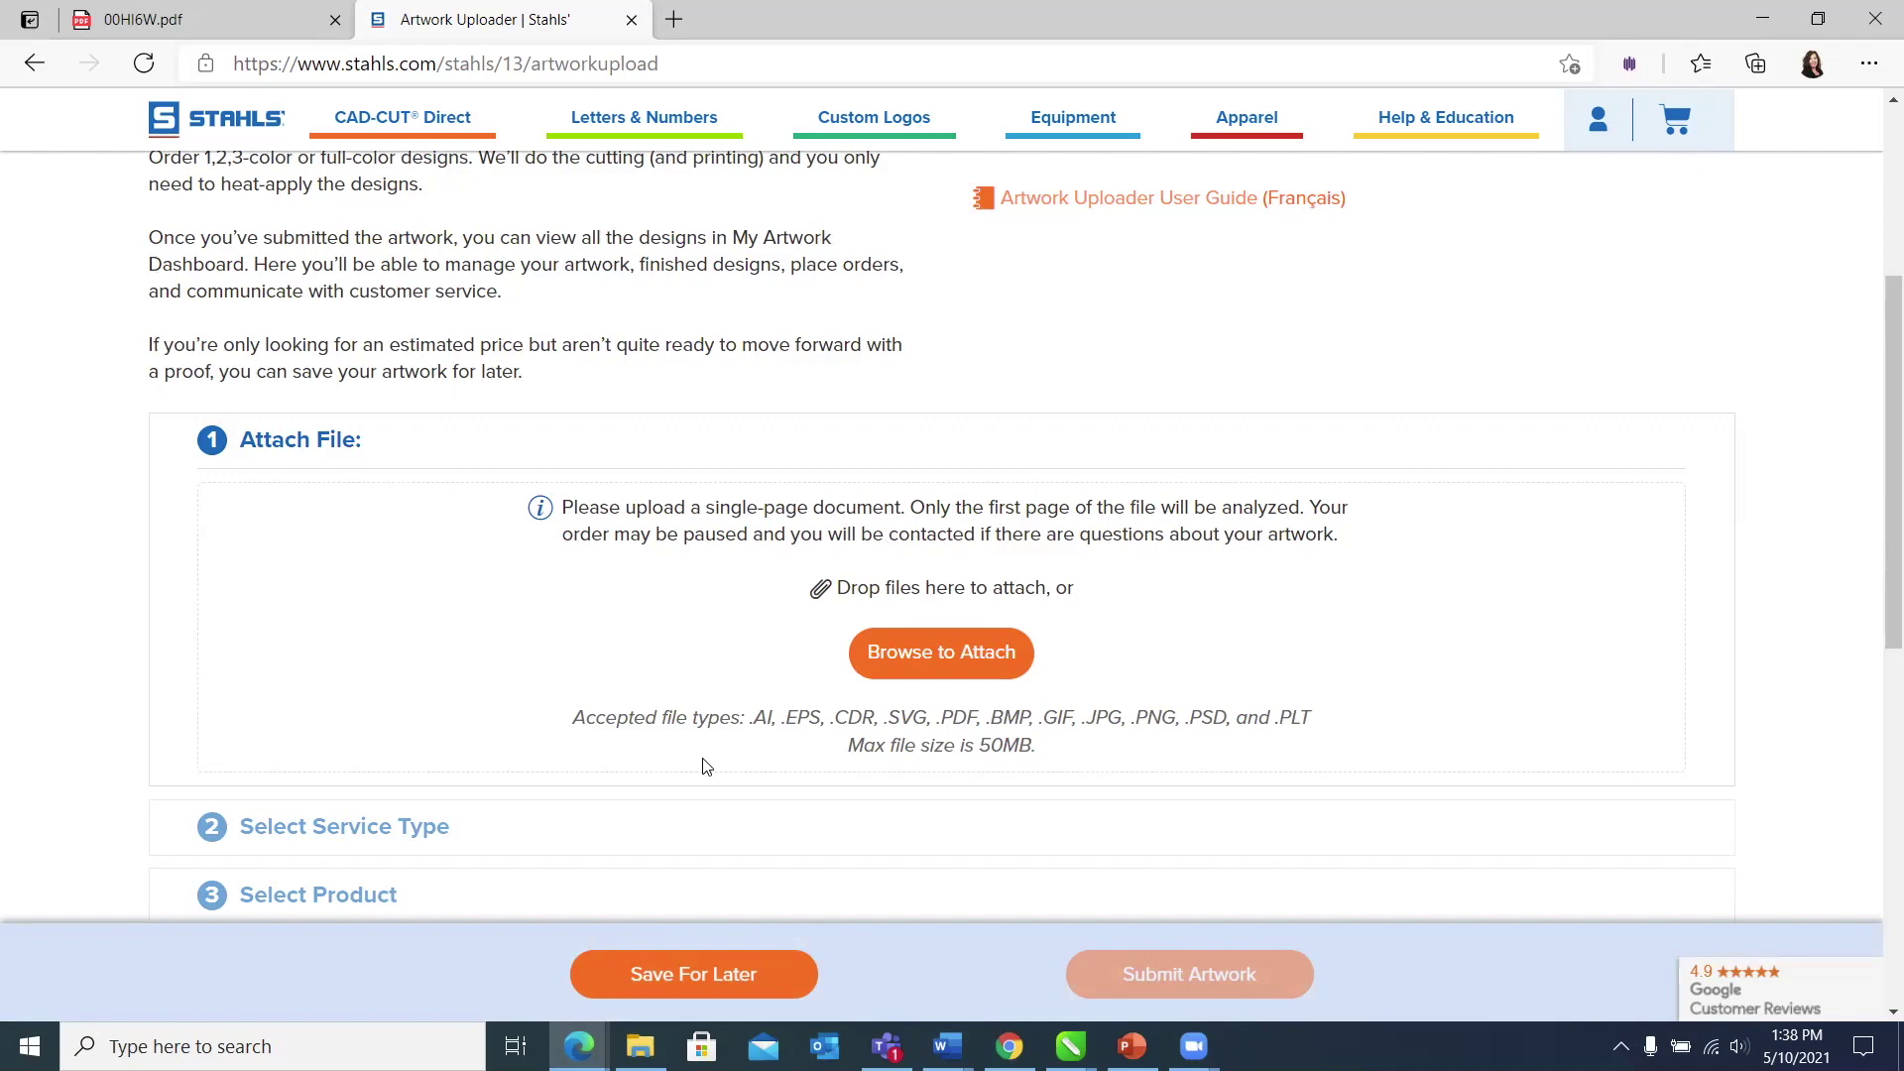
scroll(1175, 476, down, 3)
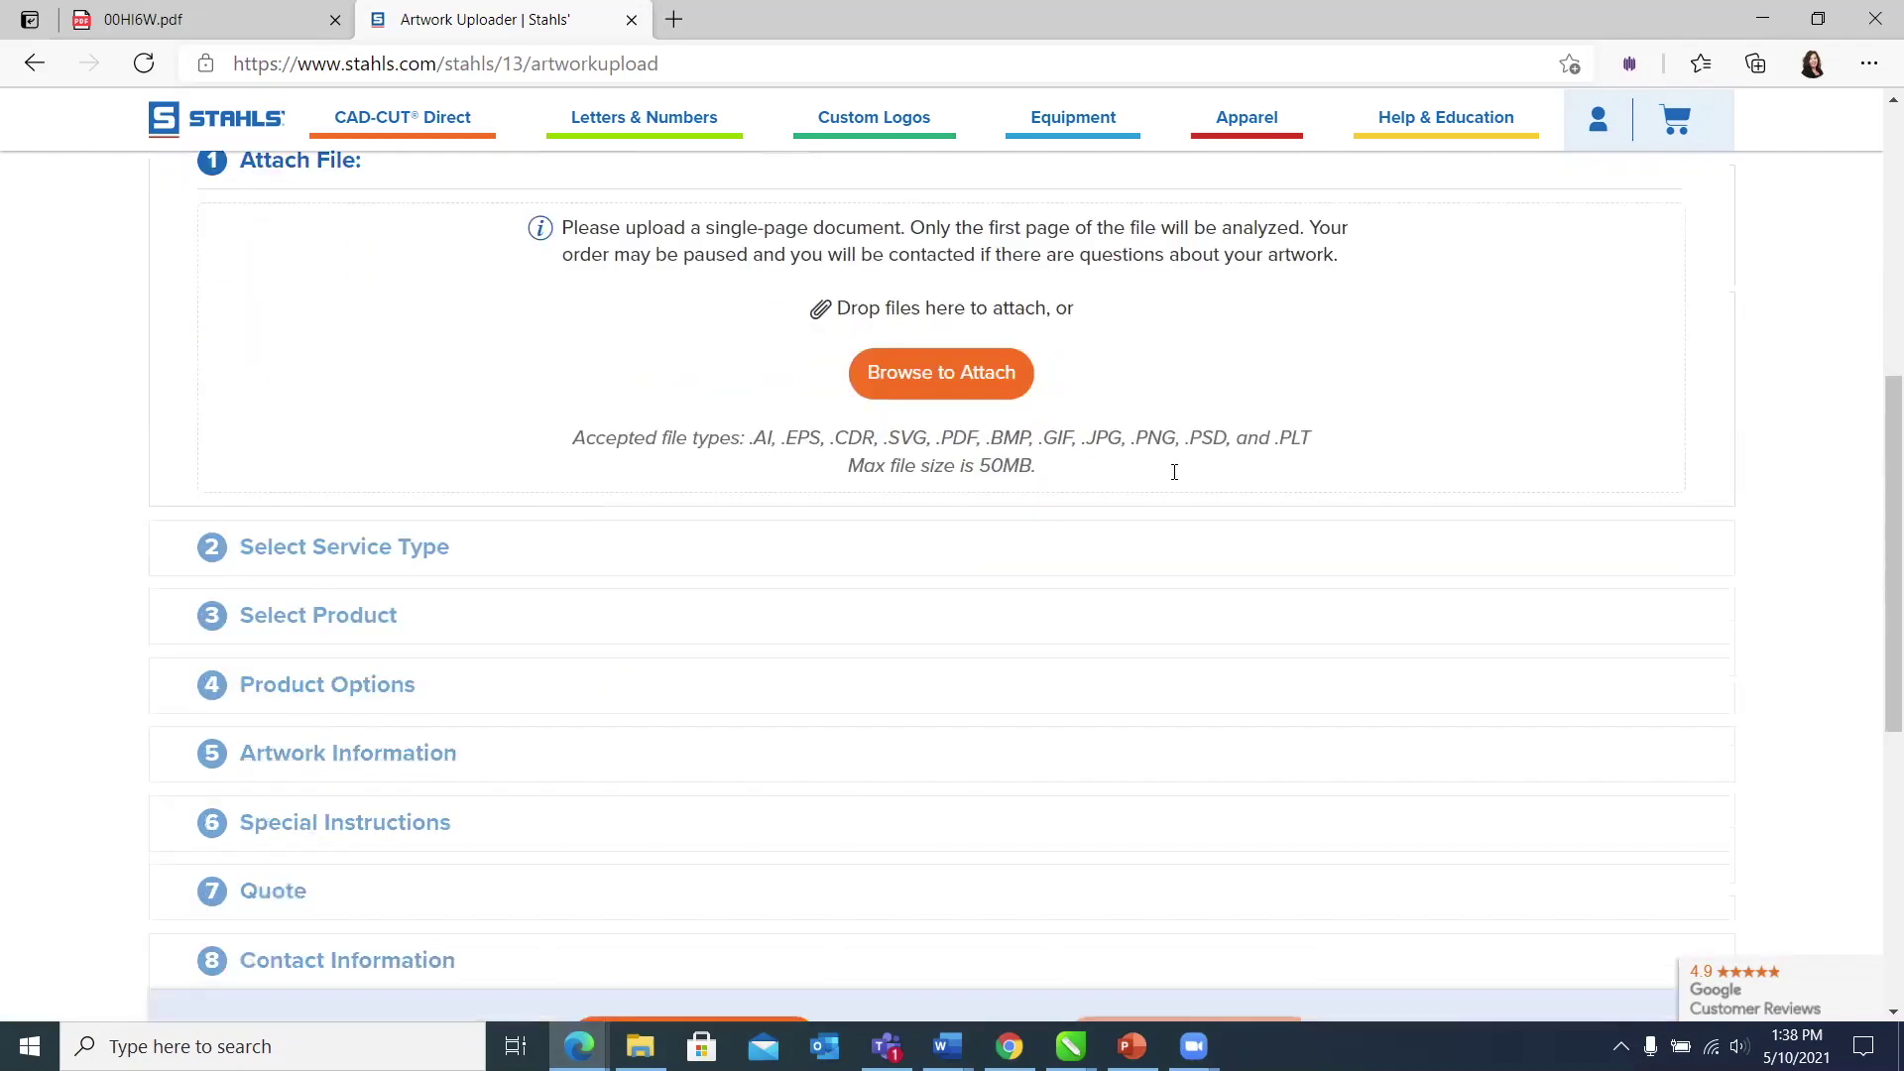
click(989, 375)
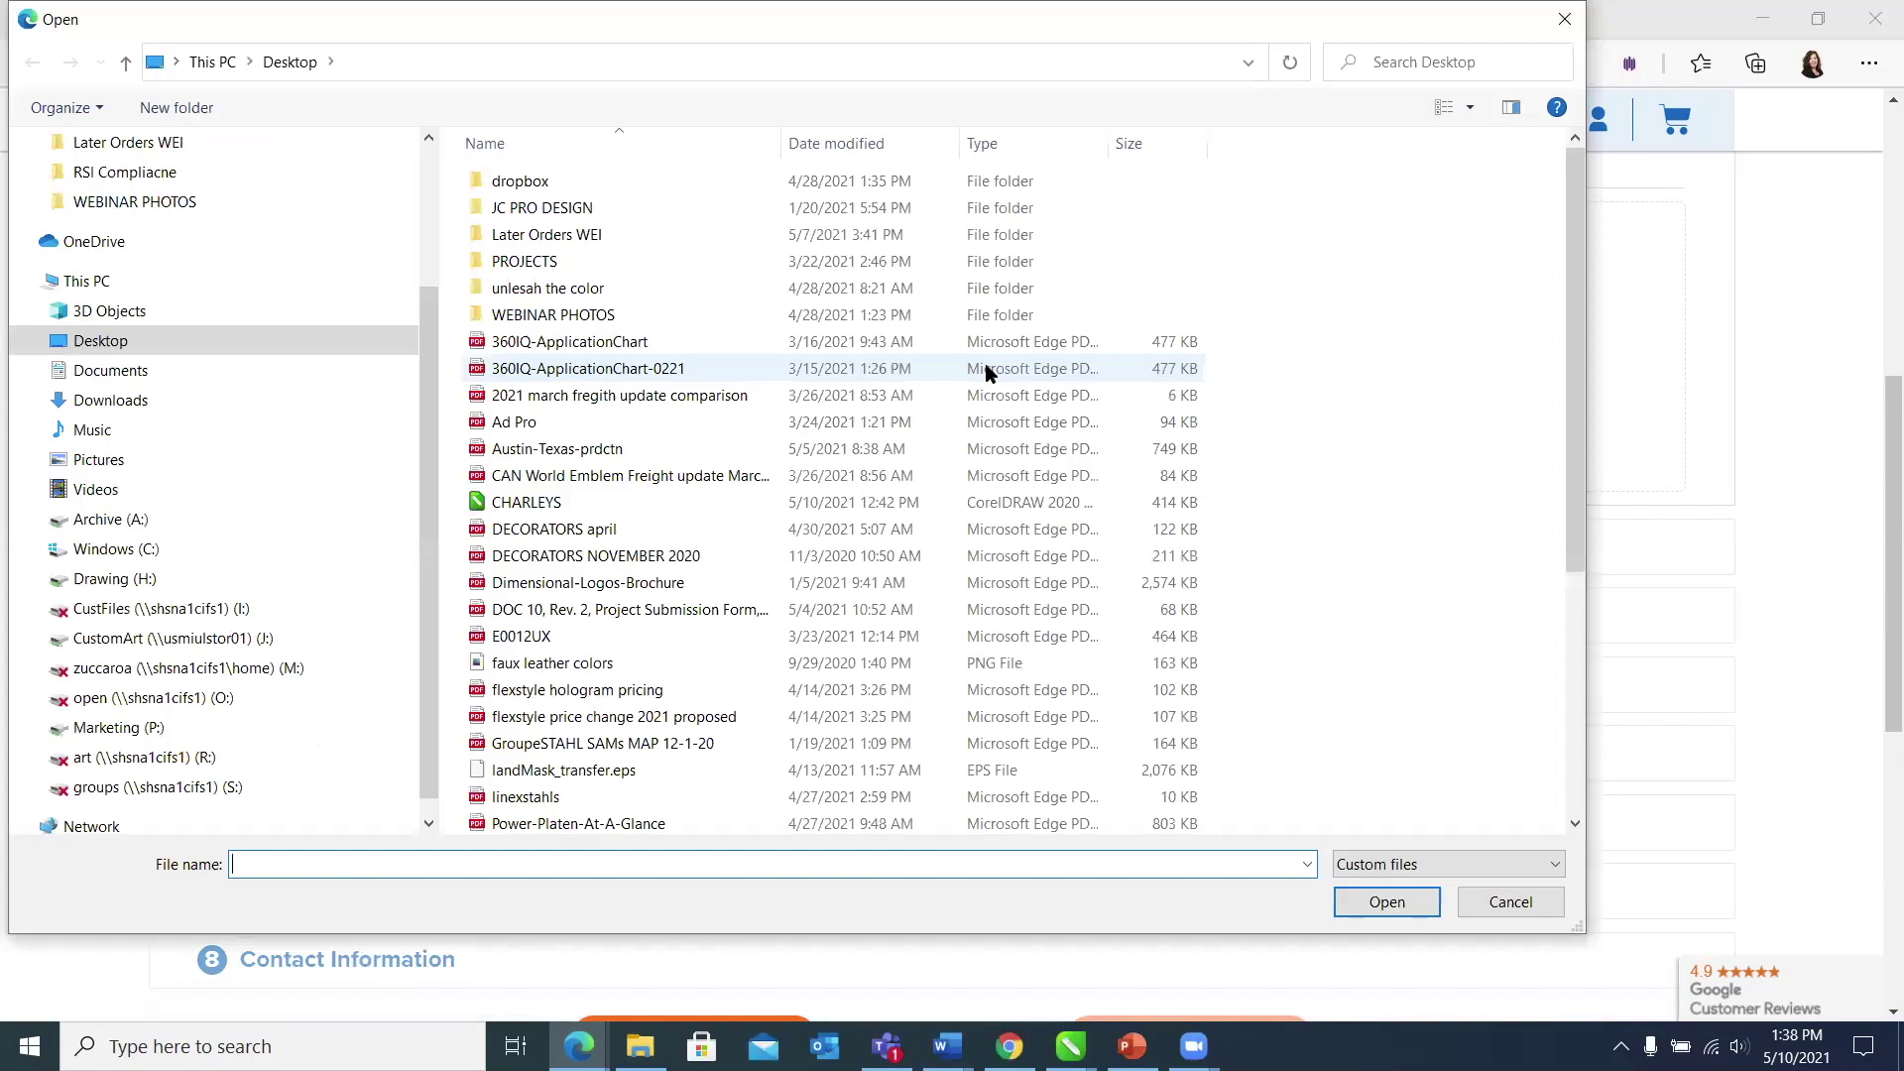
Step: Upload the 19d21c16… Texas emblem PDF from the Downloads folder
drag(422, 619, 444, 352)
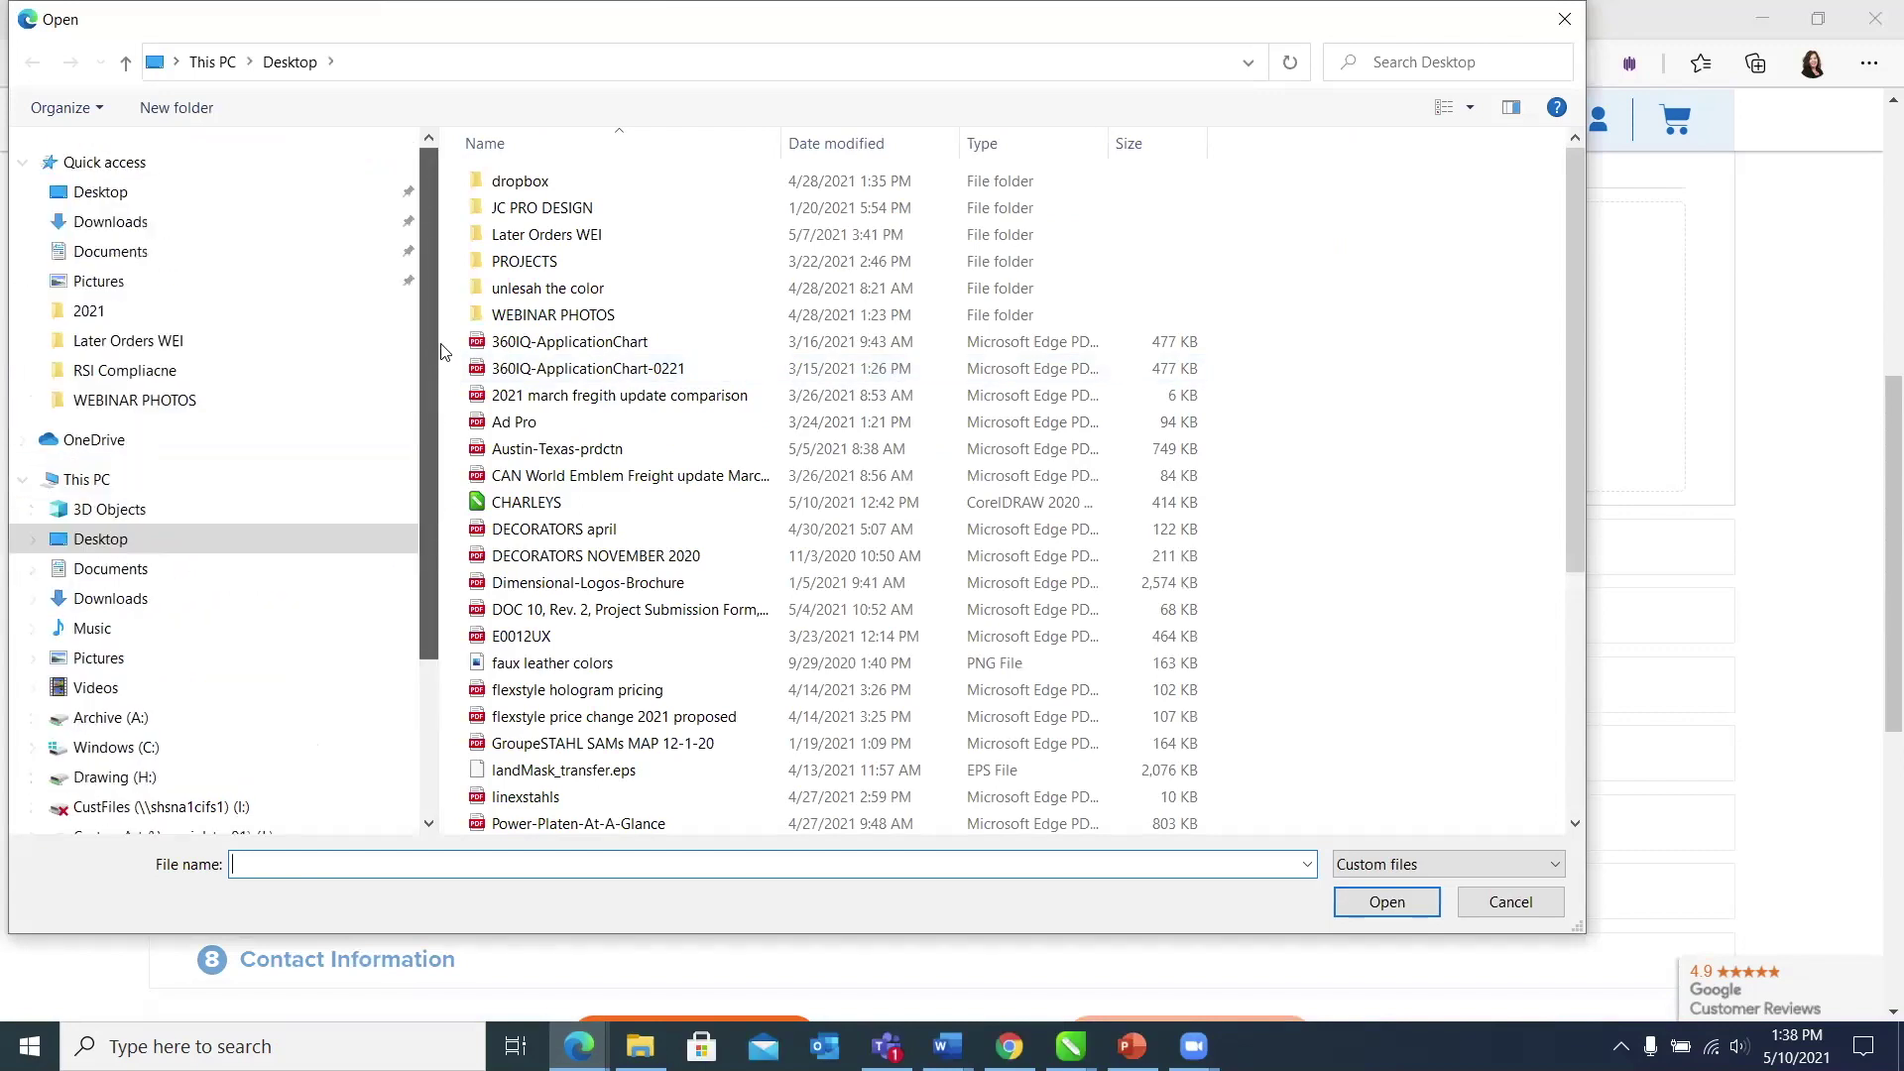
click(266, 220)
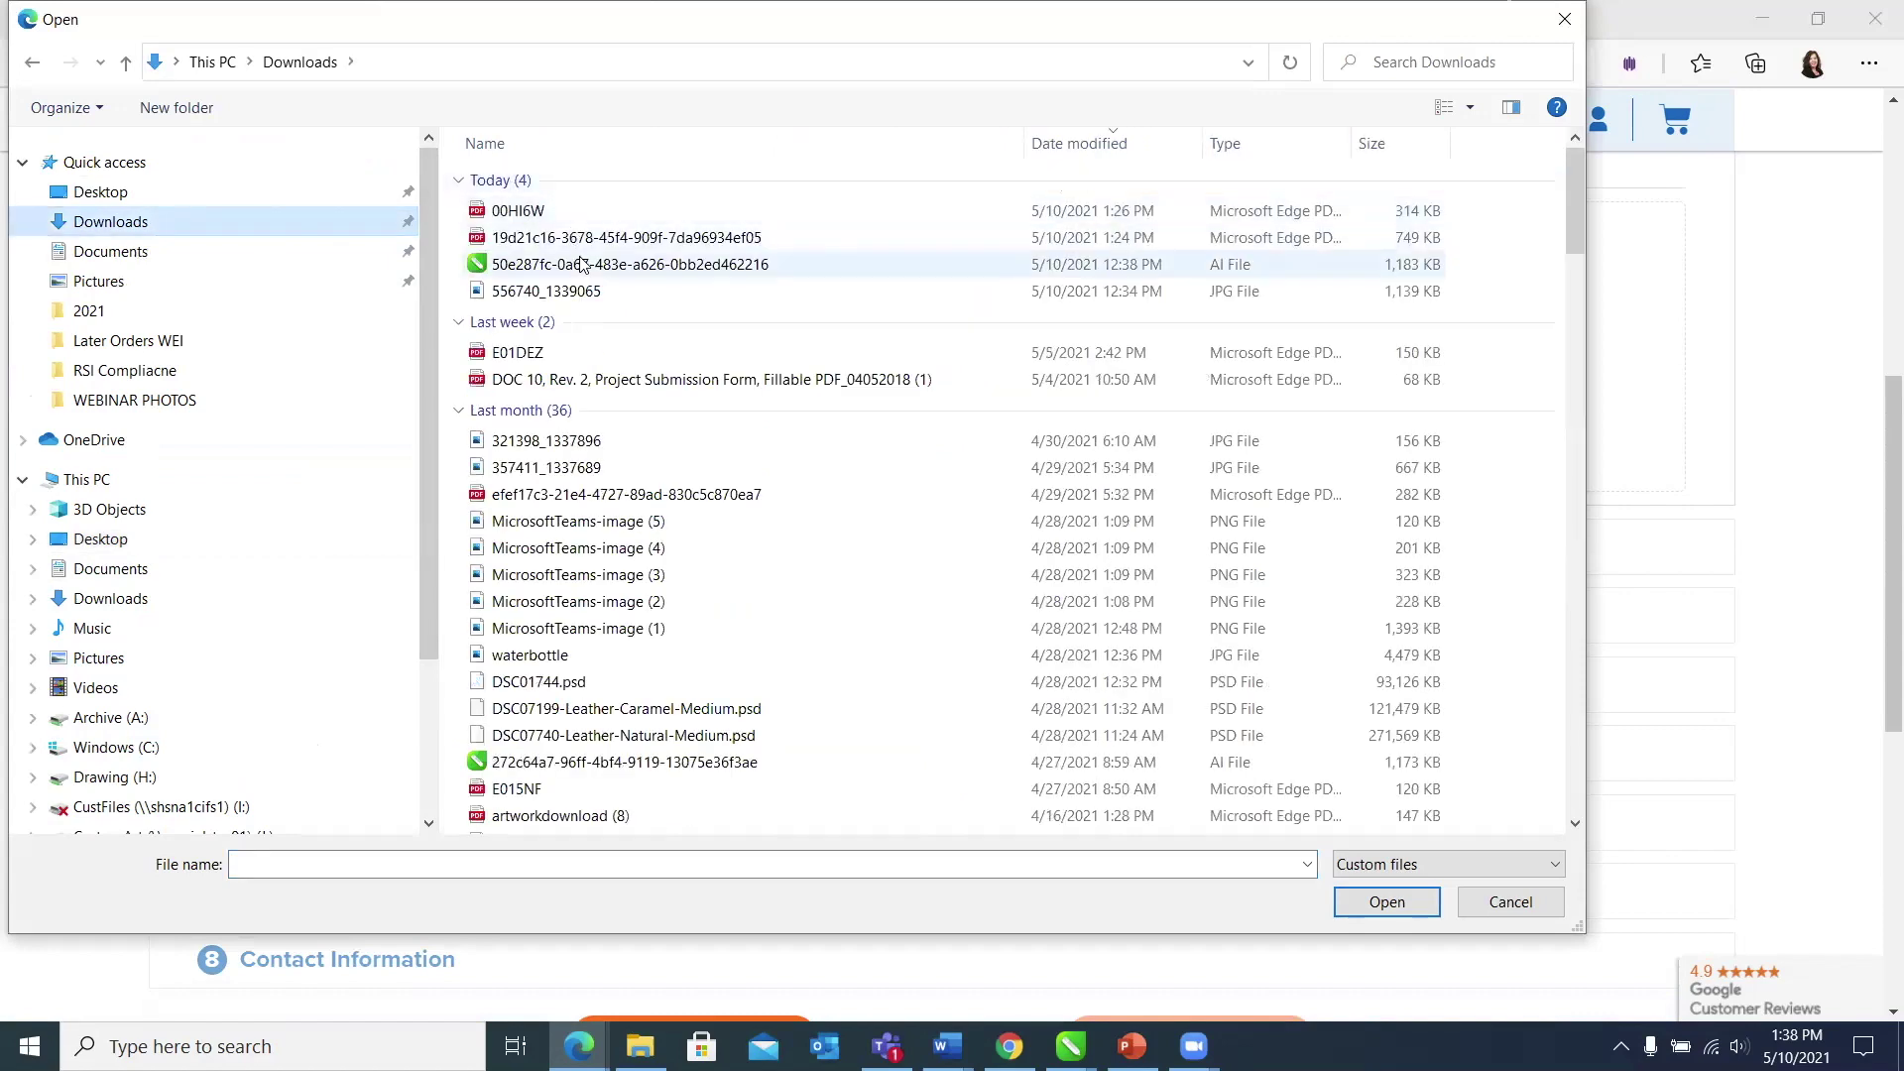
click(586, 238)
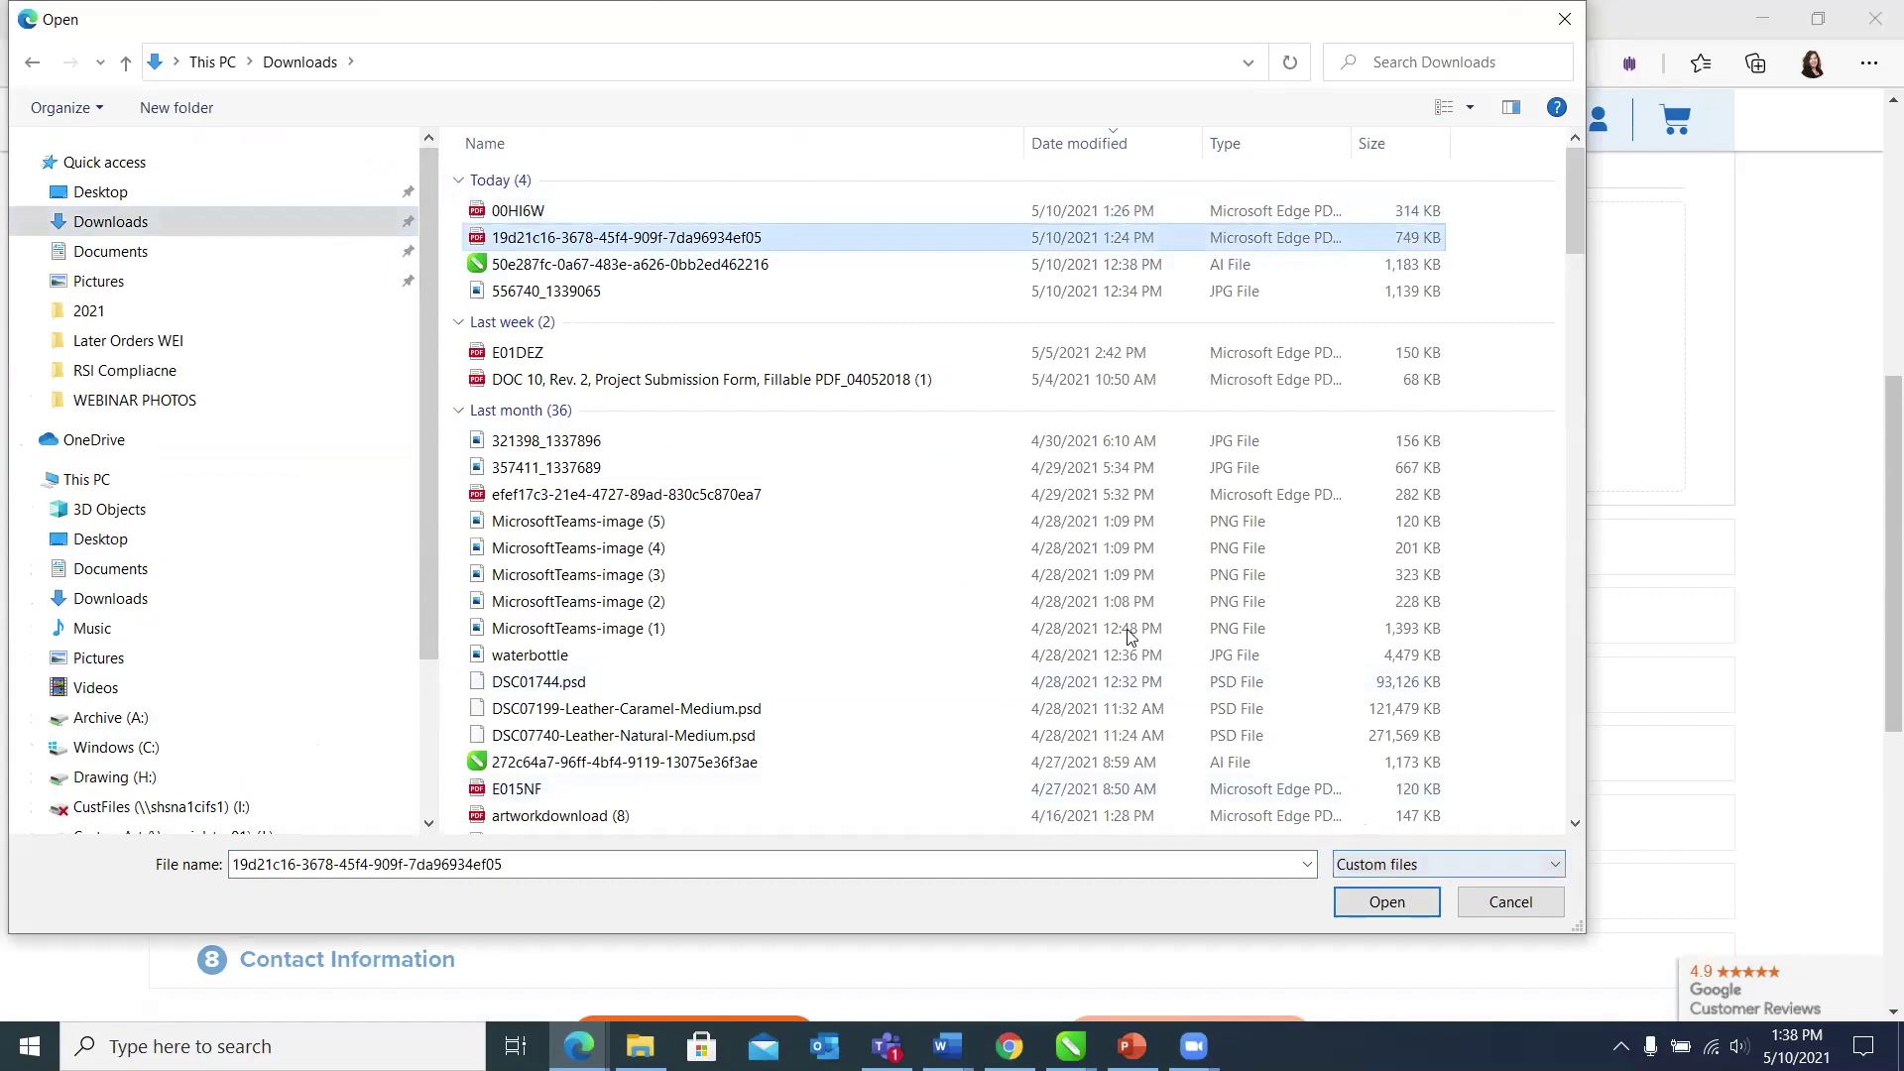
click(1387, 901)
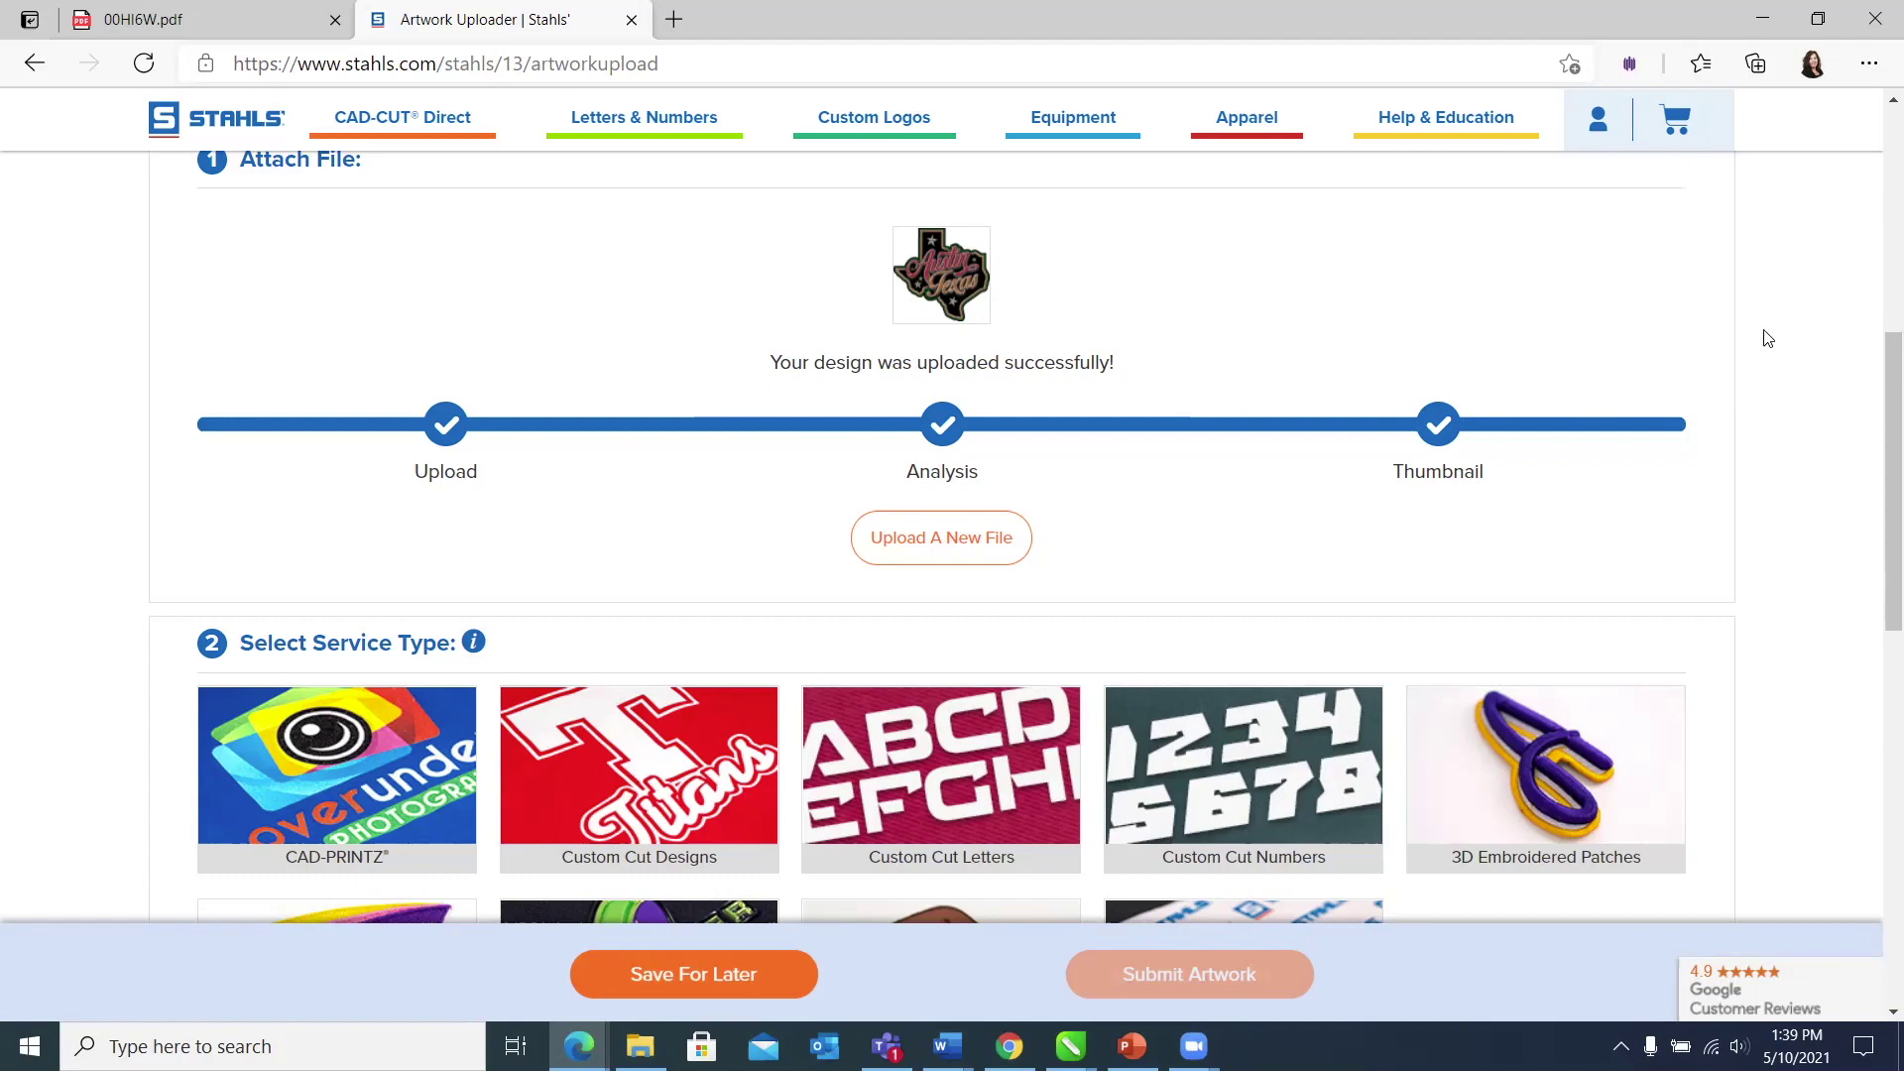
scroll(1767, 339, down, 1)
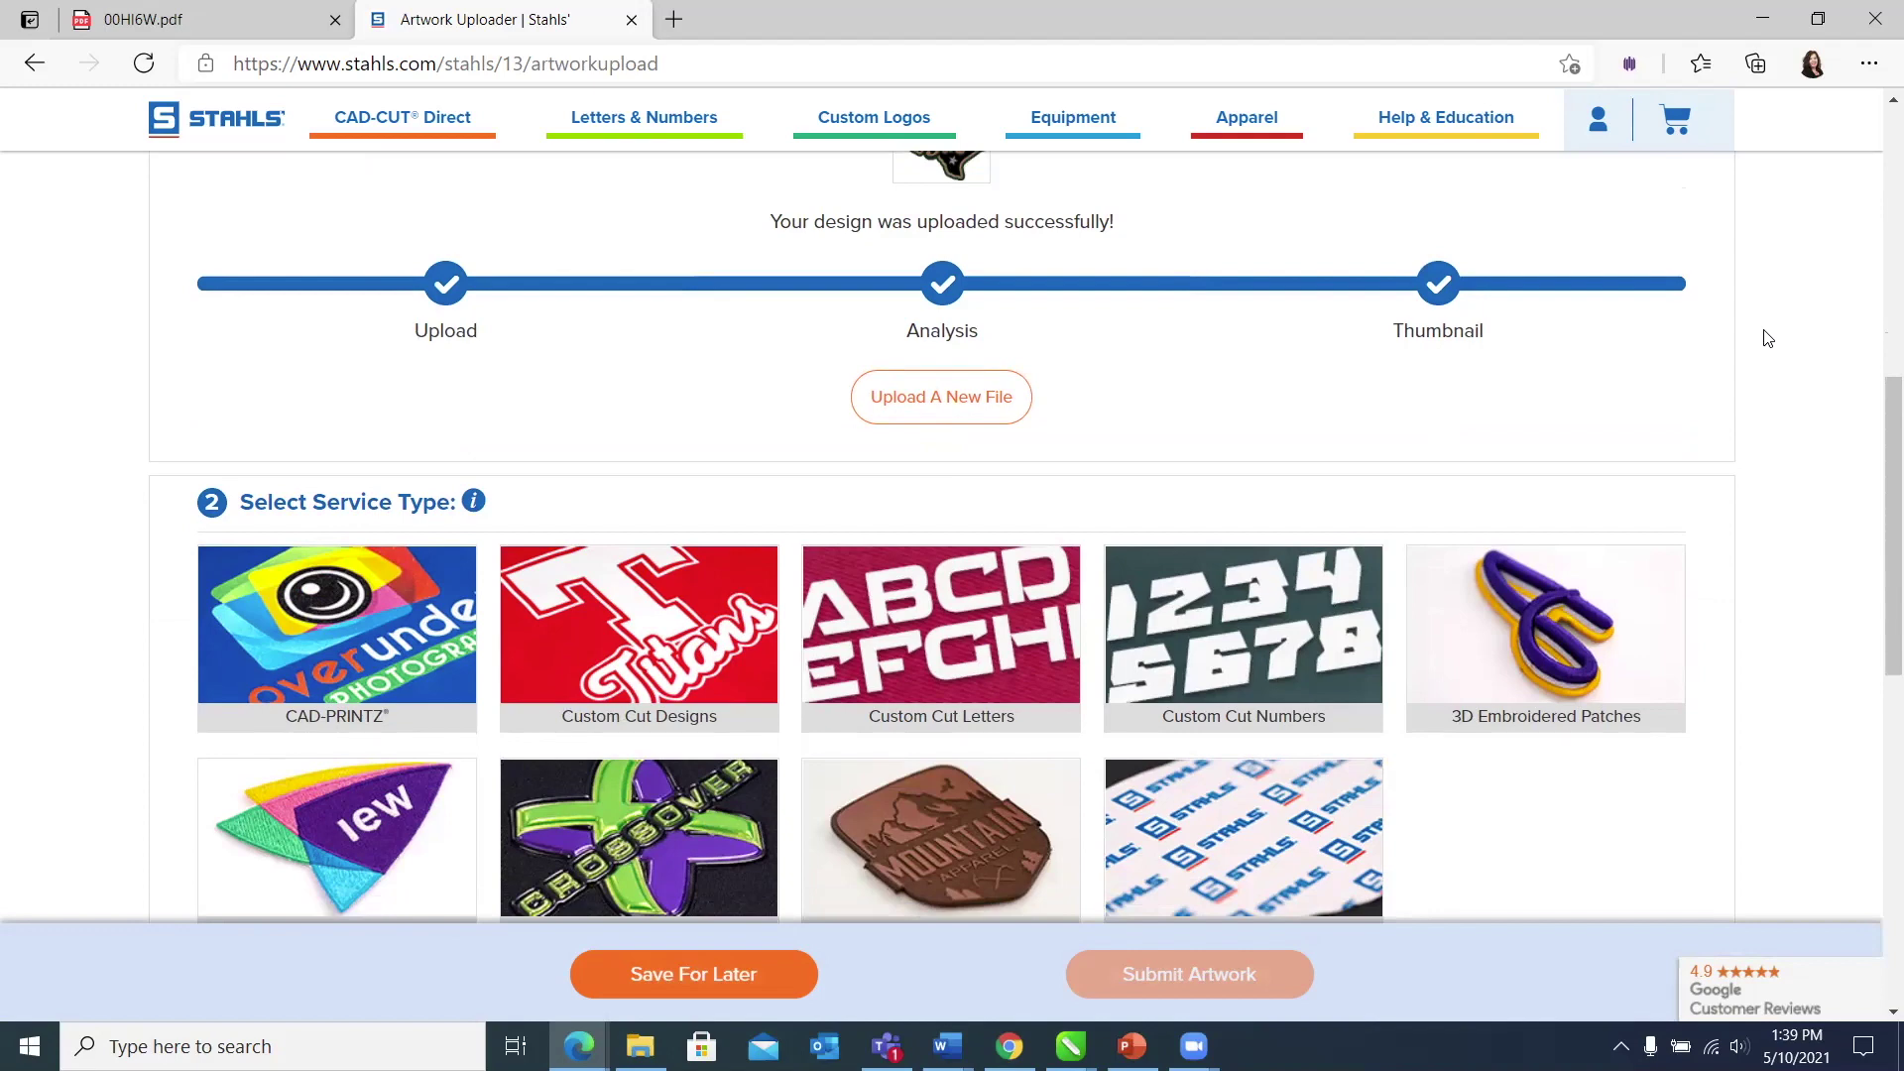
Step: Choose FlexStyle by Stahls' as the service type and scroll to its product choices
scroll(1767, 338, down, 1)
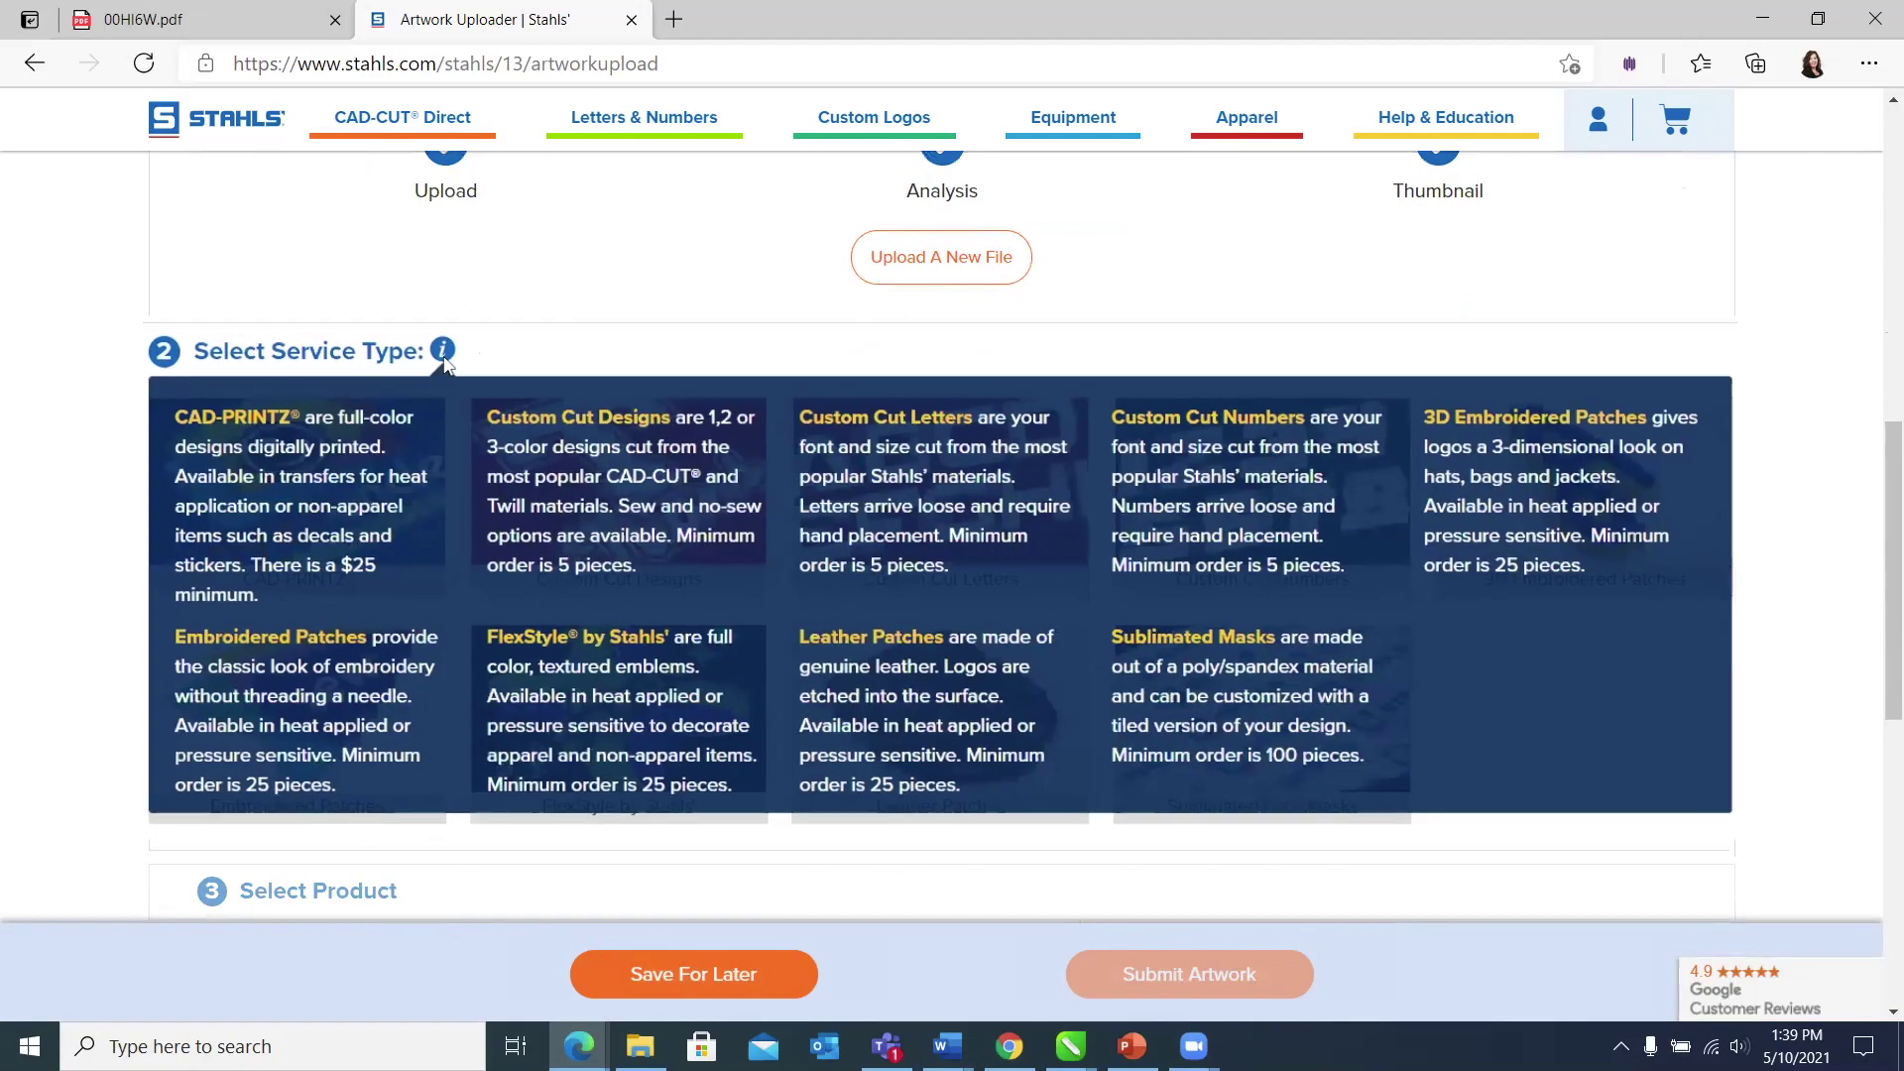
mouse_move(473, 361)
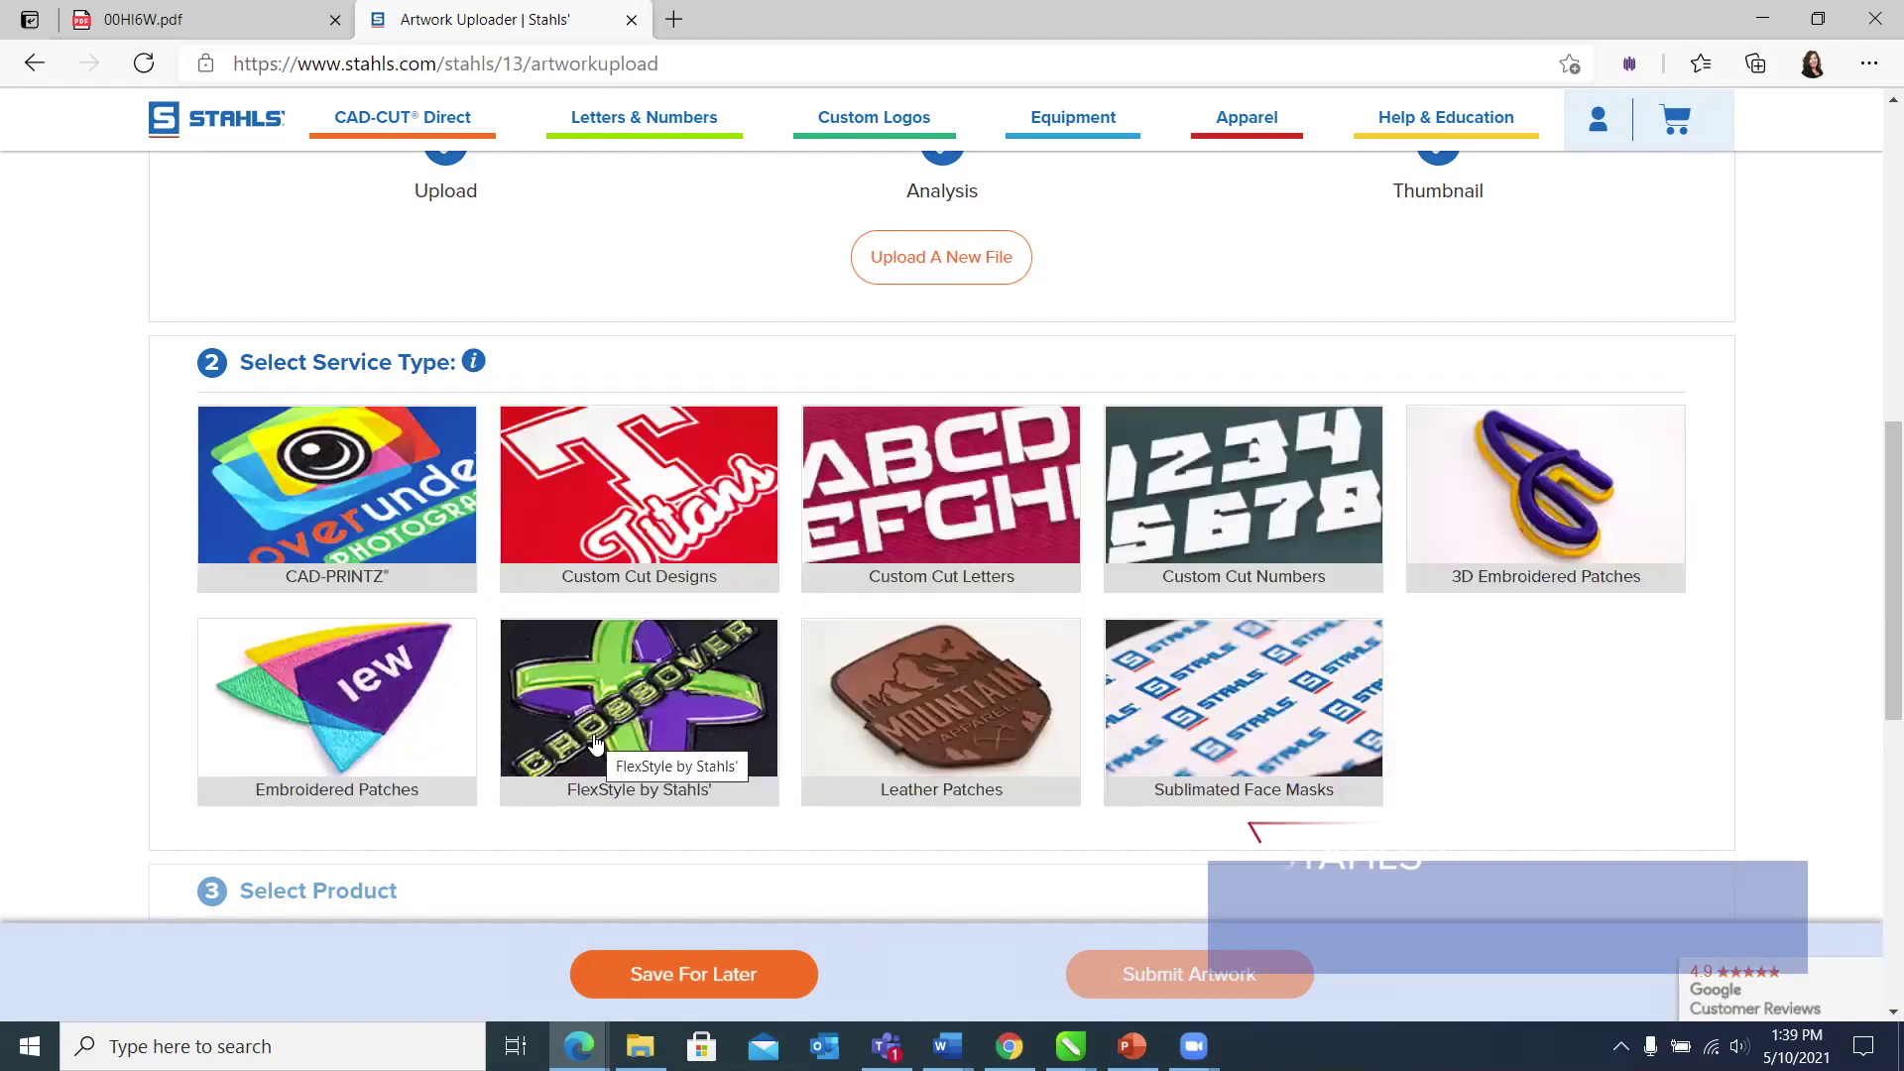
click(596, 742)
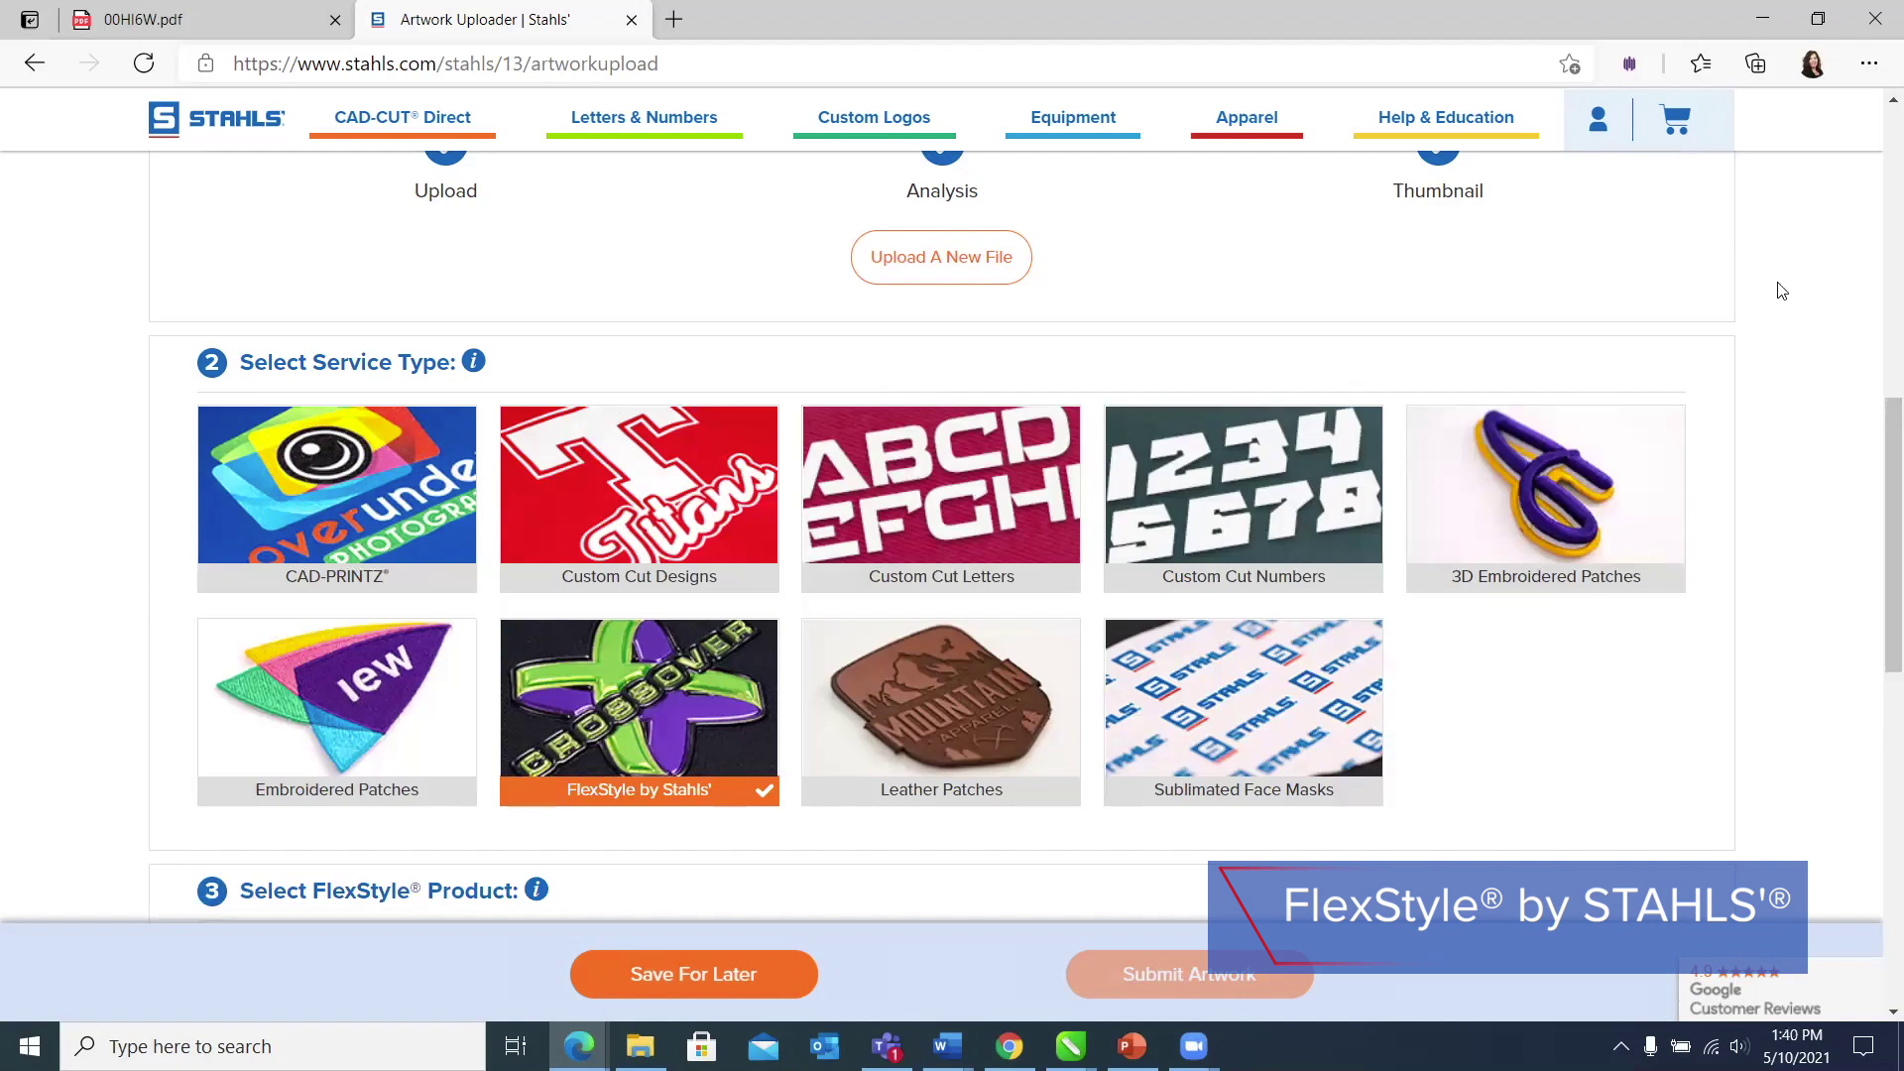
scroll(1782, 290, down, 2)
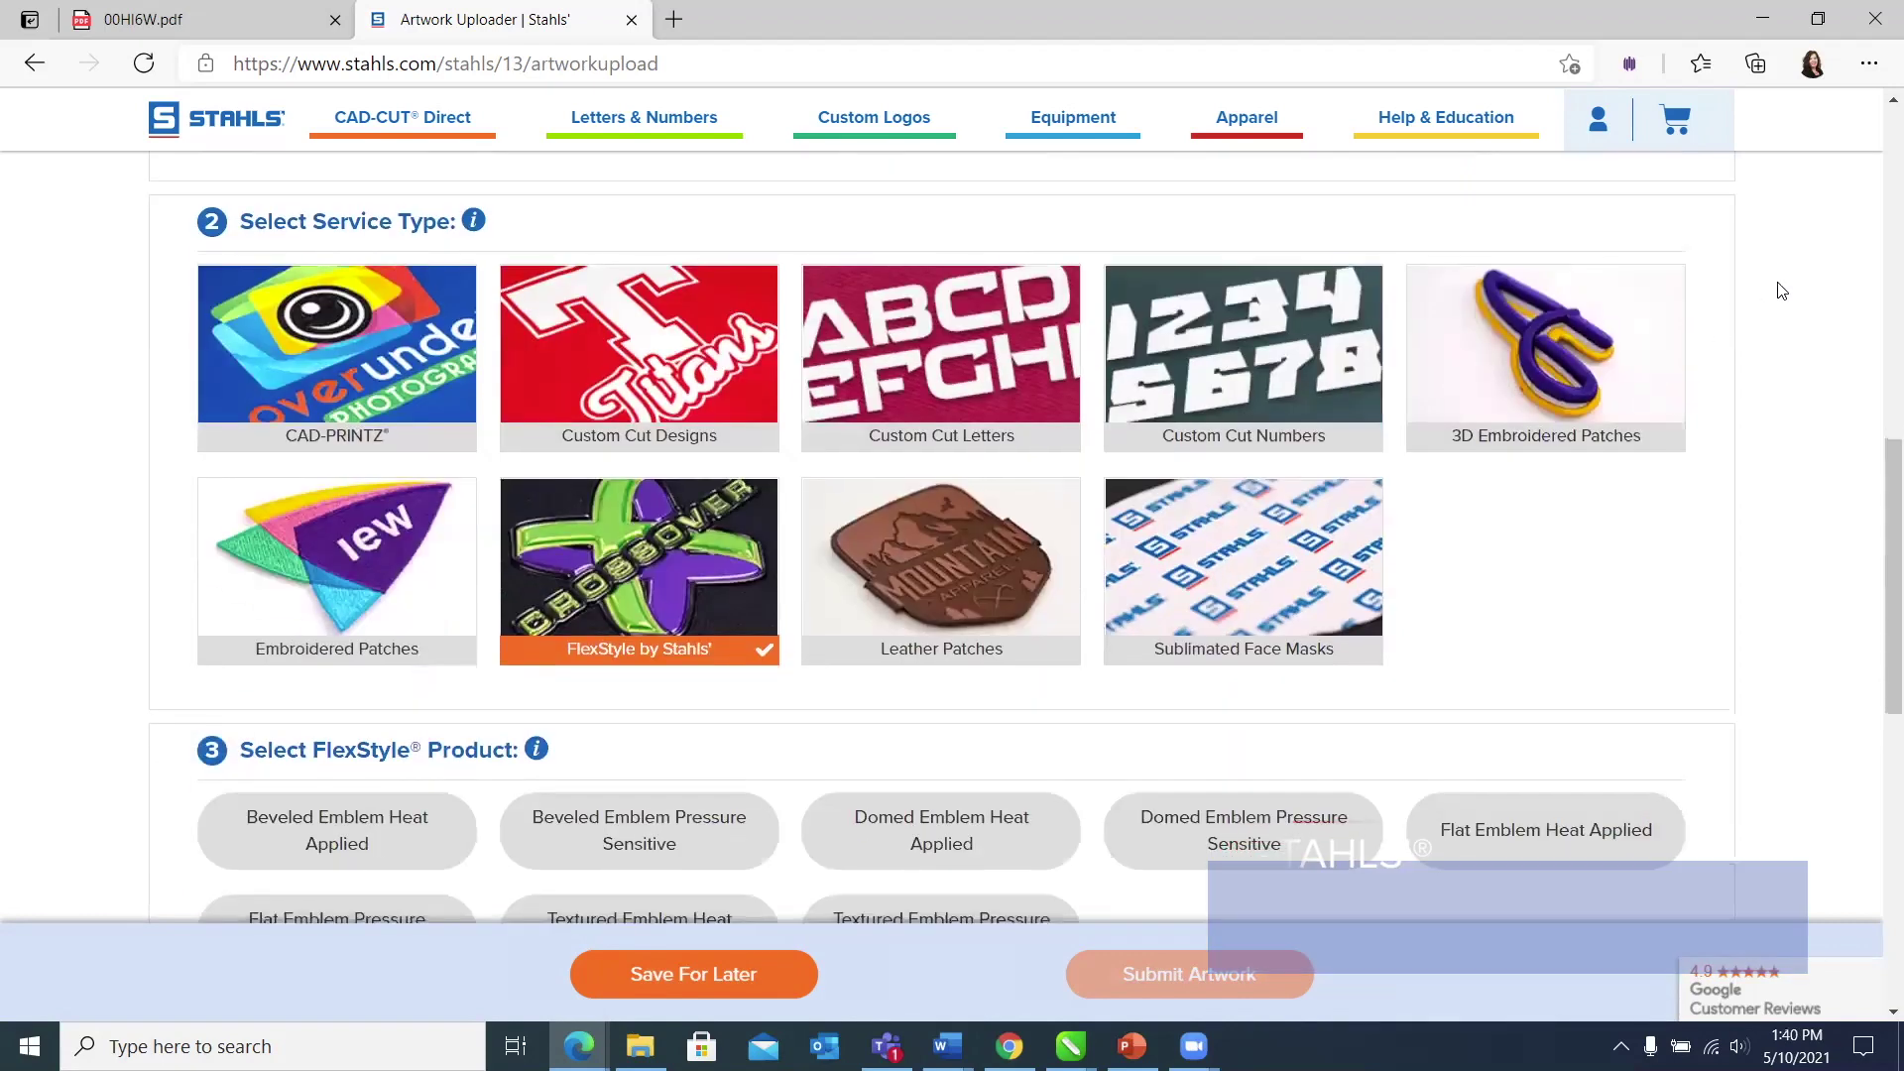
scroll(1783, 290, down, 2)
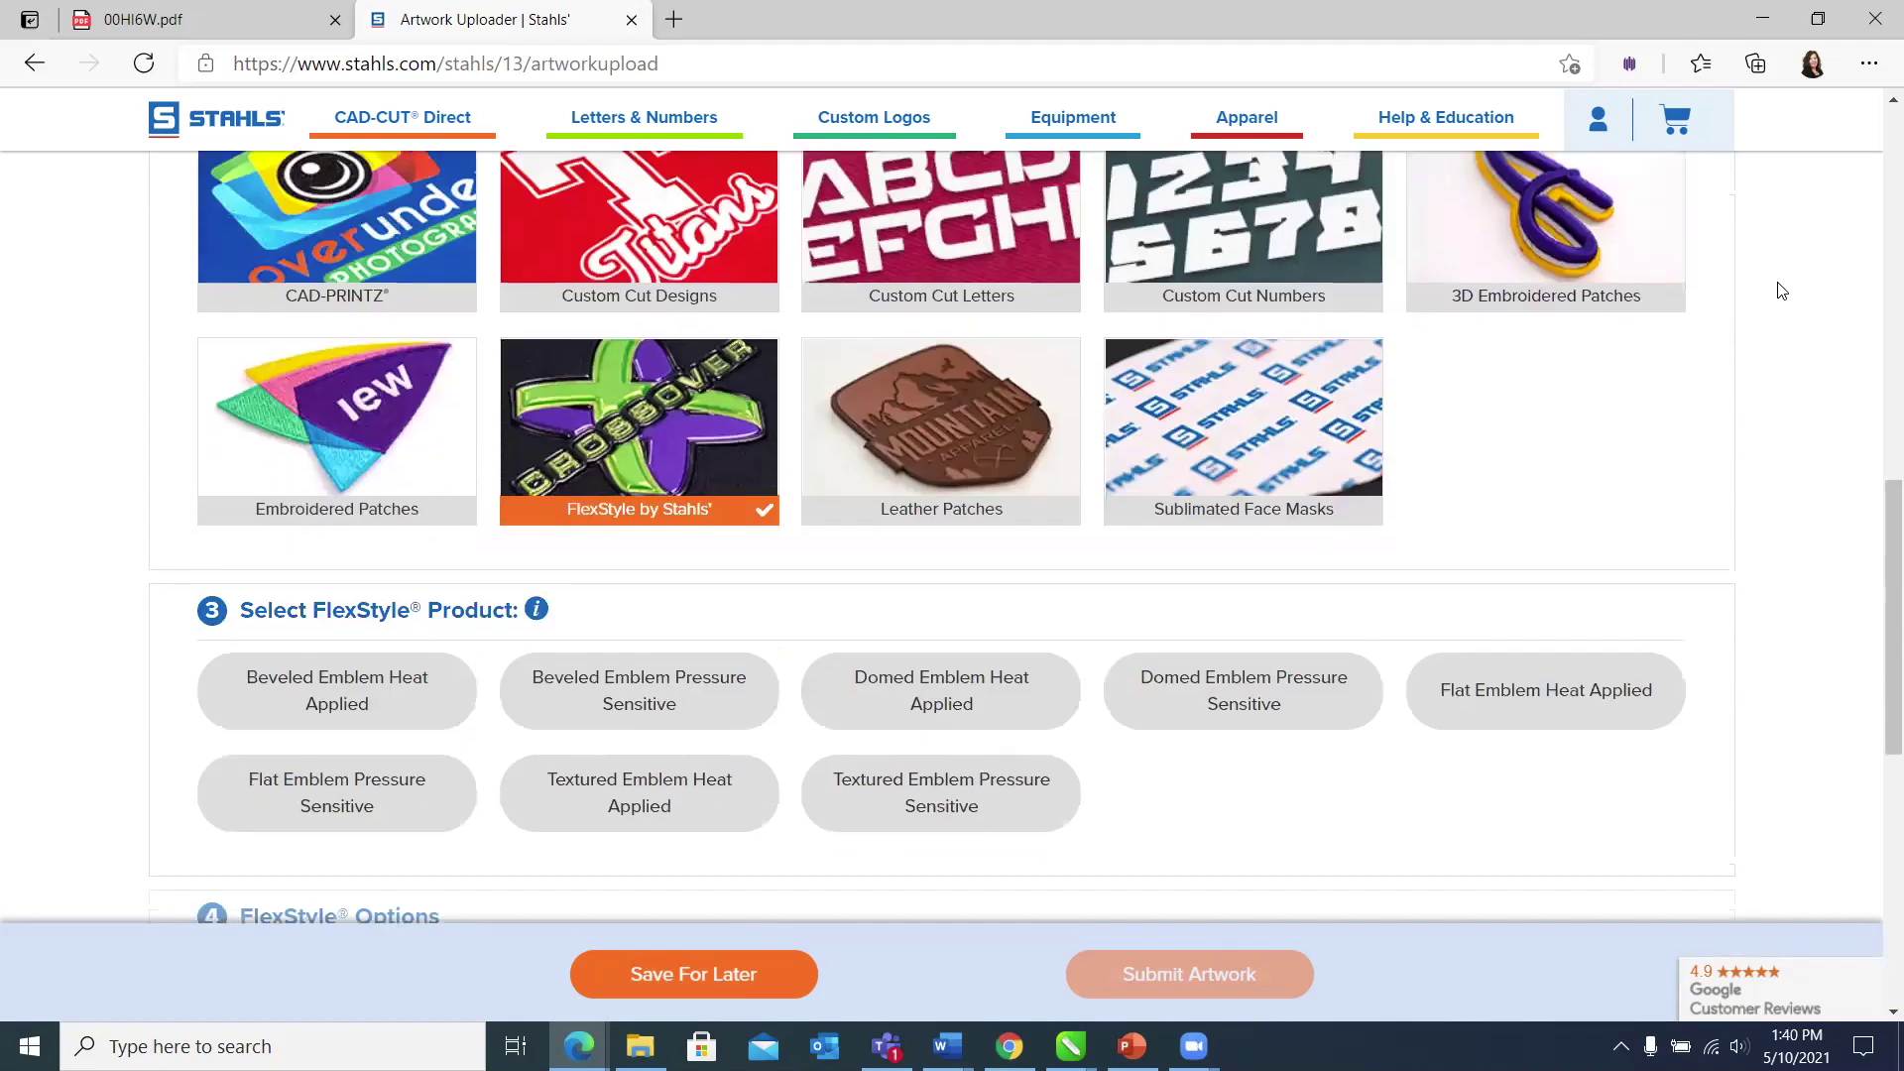
scroll(1782, 291, down, 2)
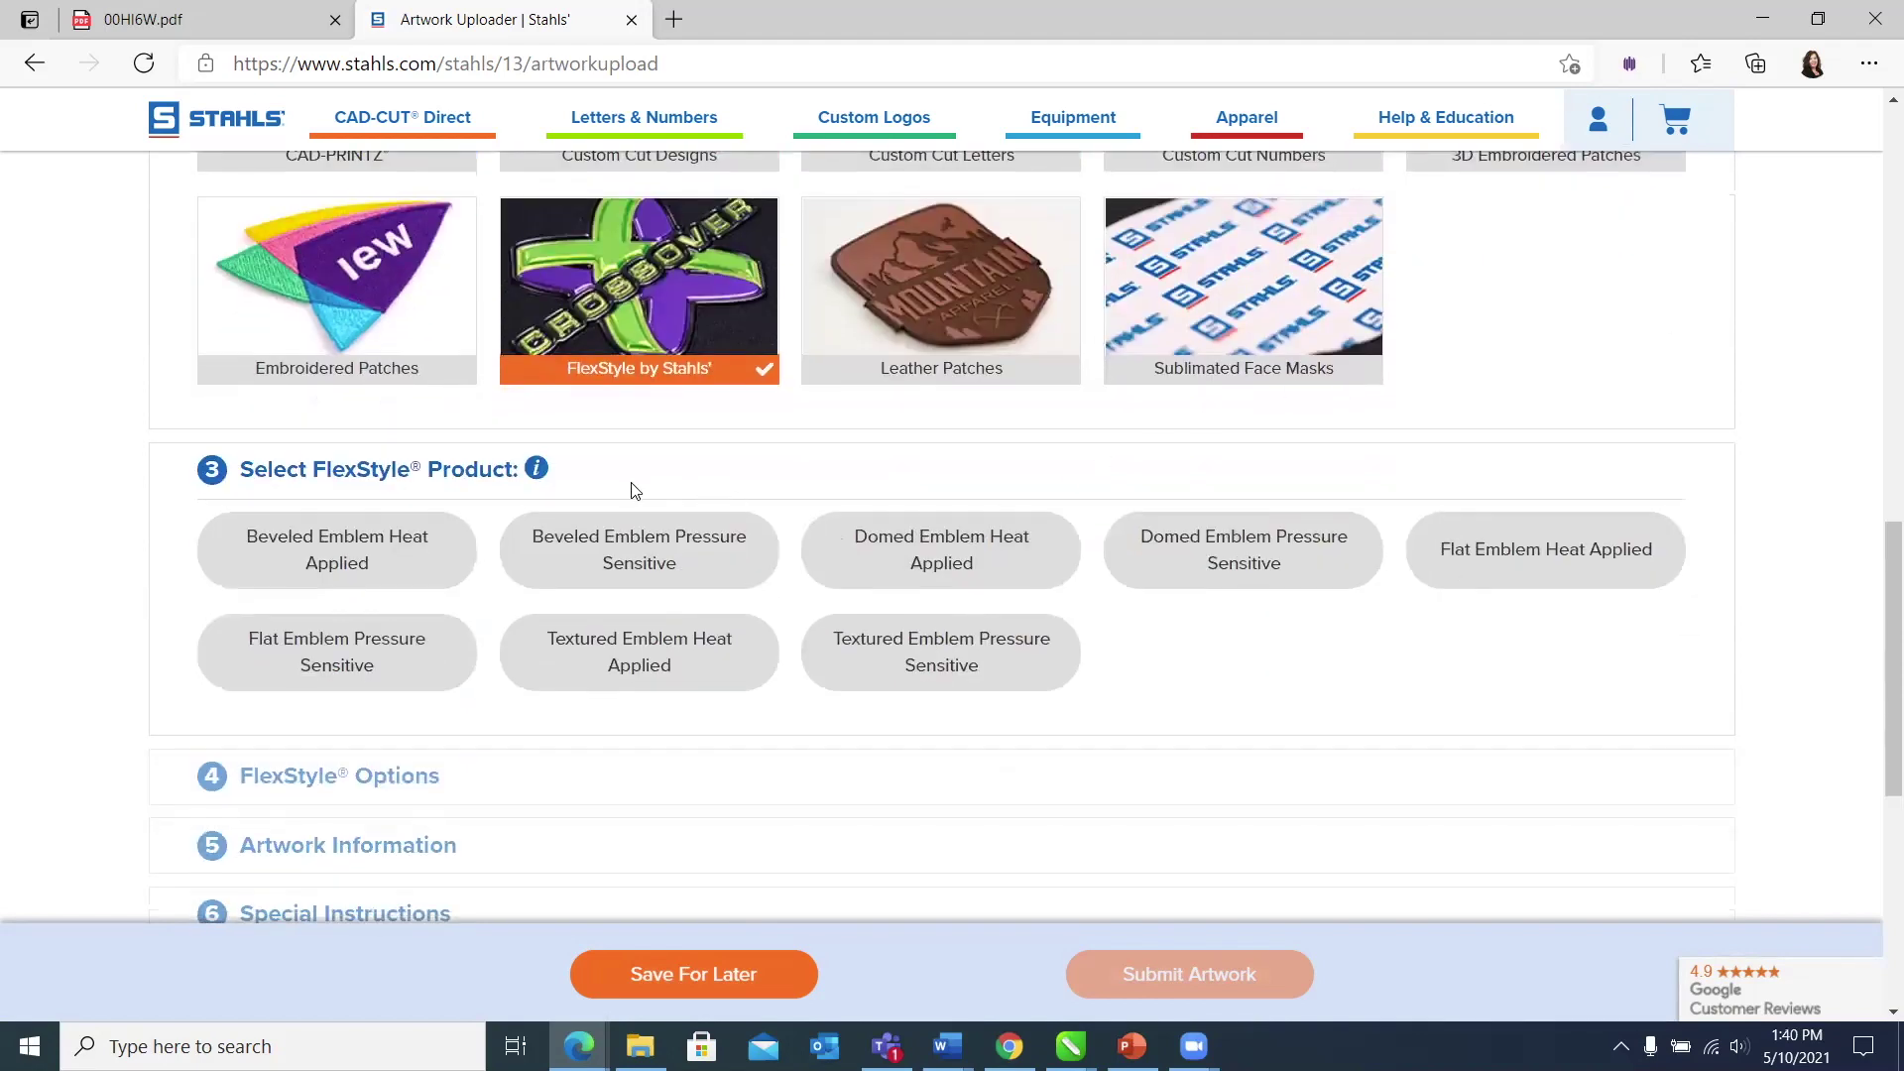
mouse_move(541, 476)
Step: Pick Flat Emblem Heat Applied as the FlexStyle product
click(1475, 560)
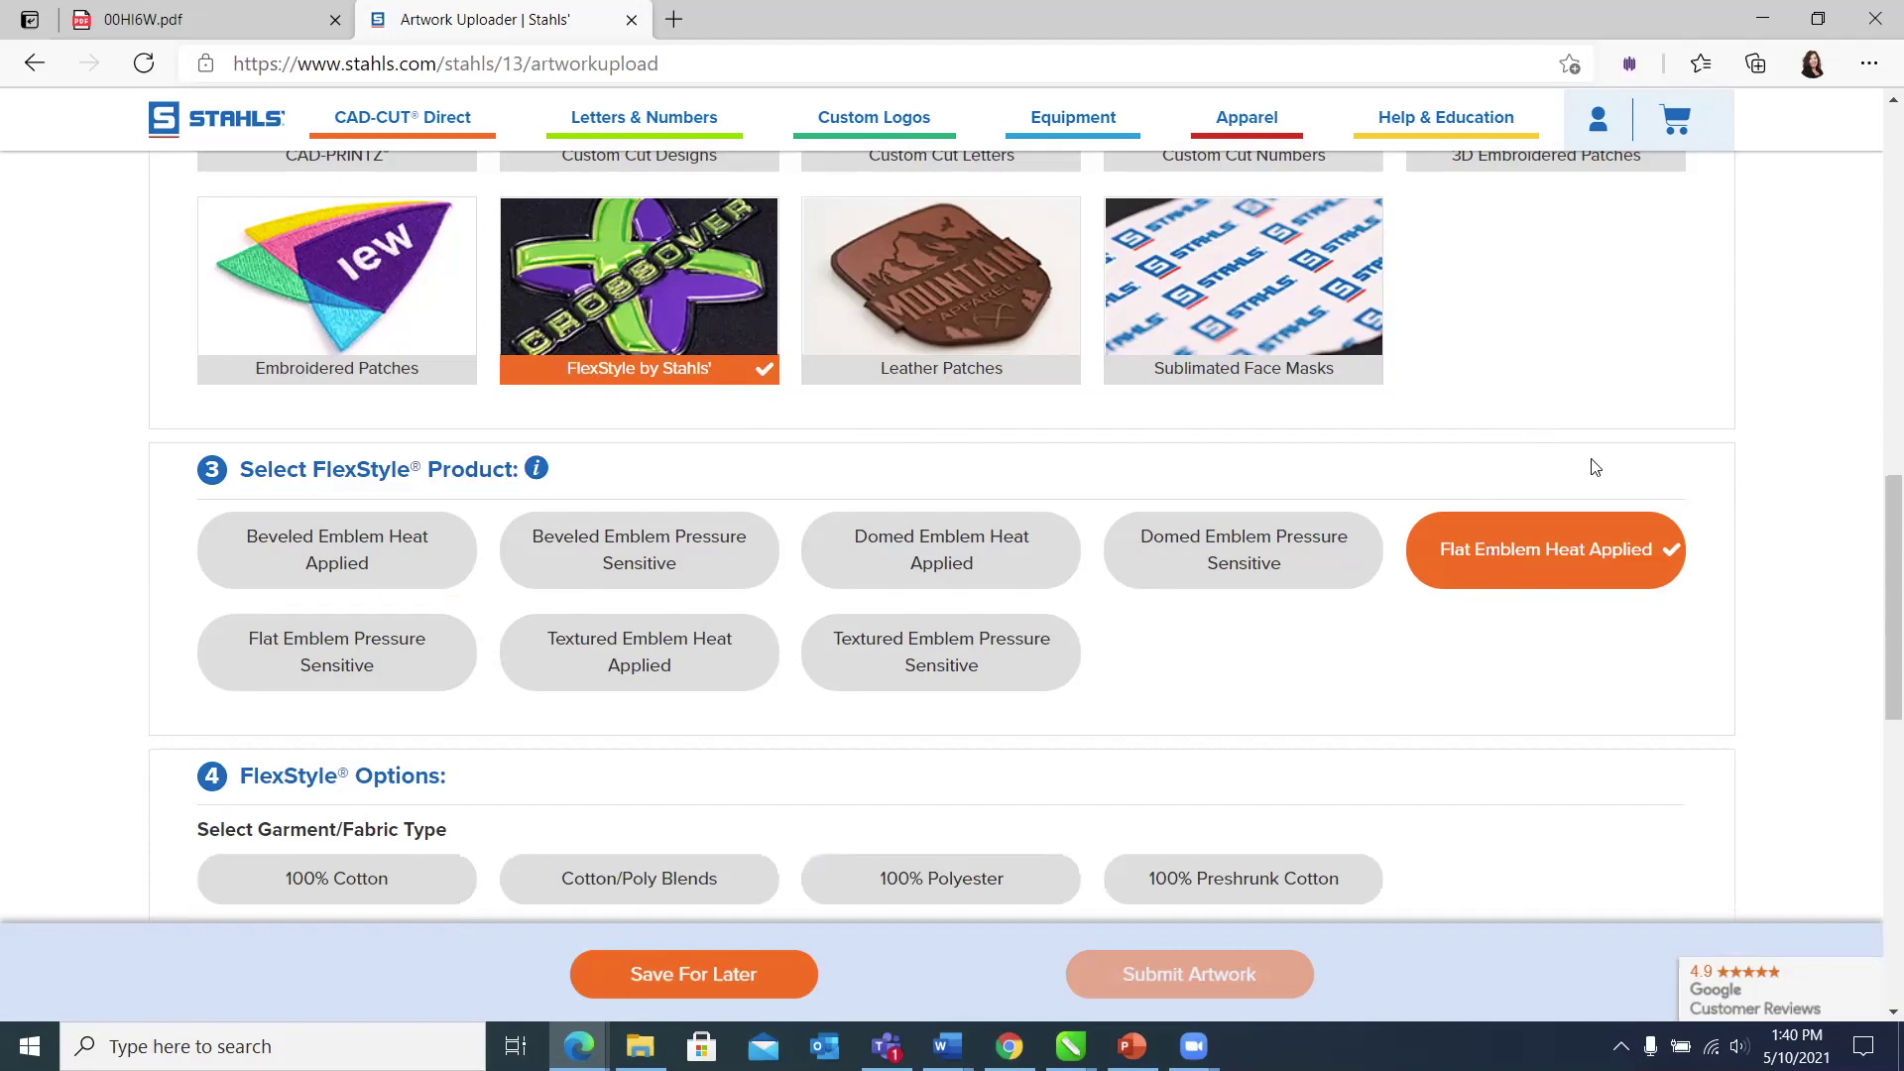
scroll(1652, 359, down, 3)
scroll(1646, 358, down, 1)
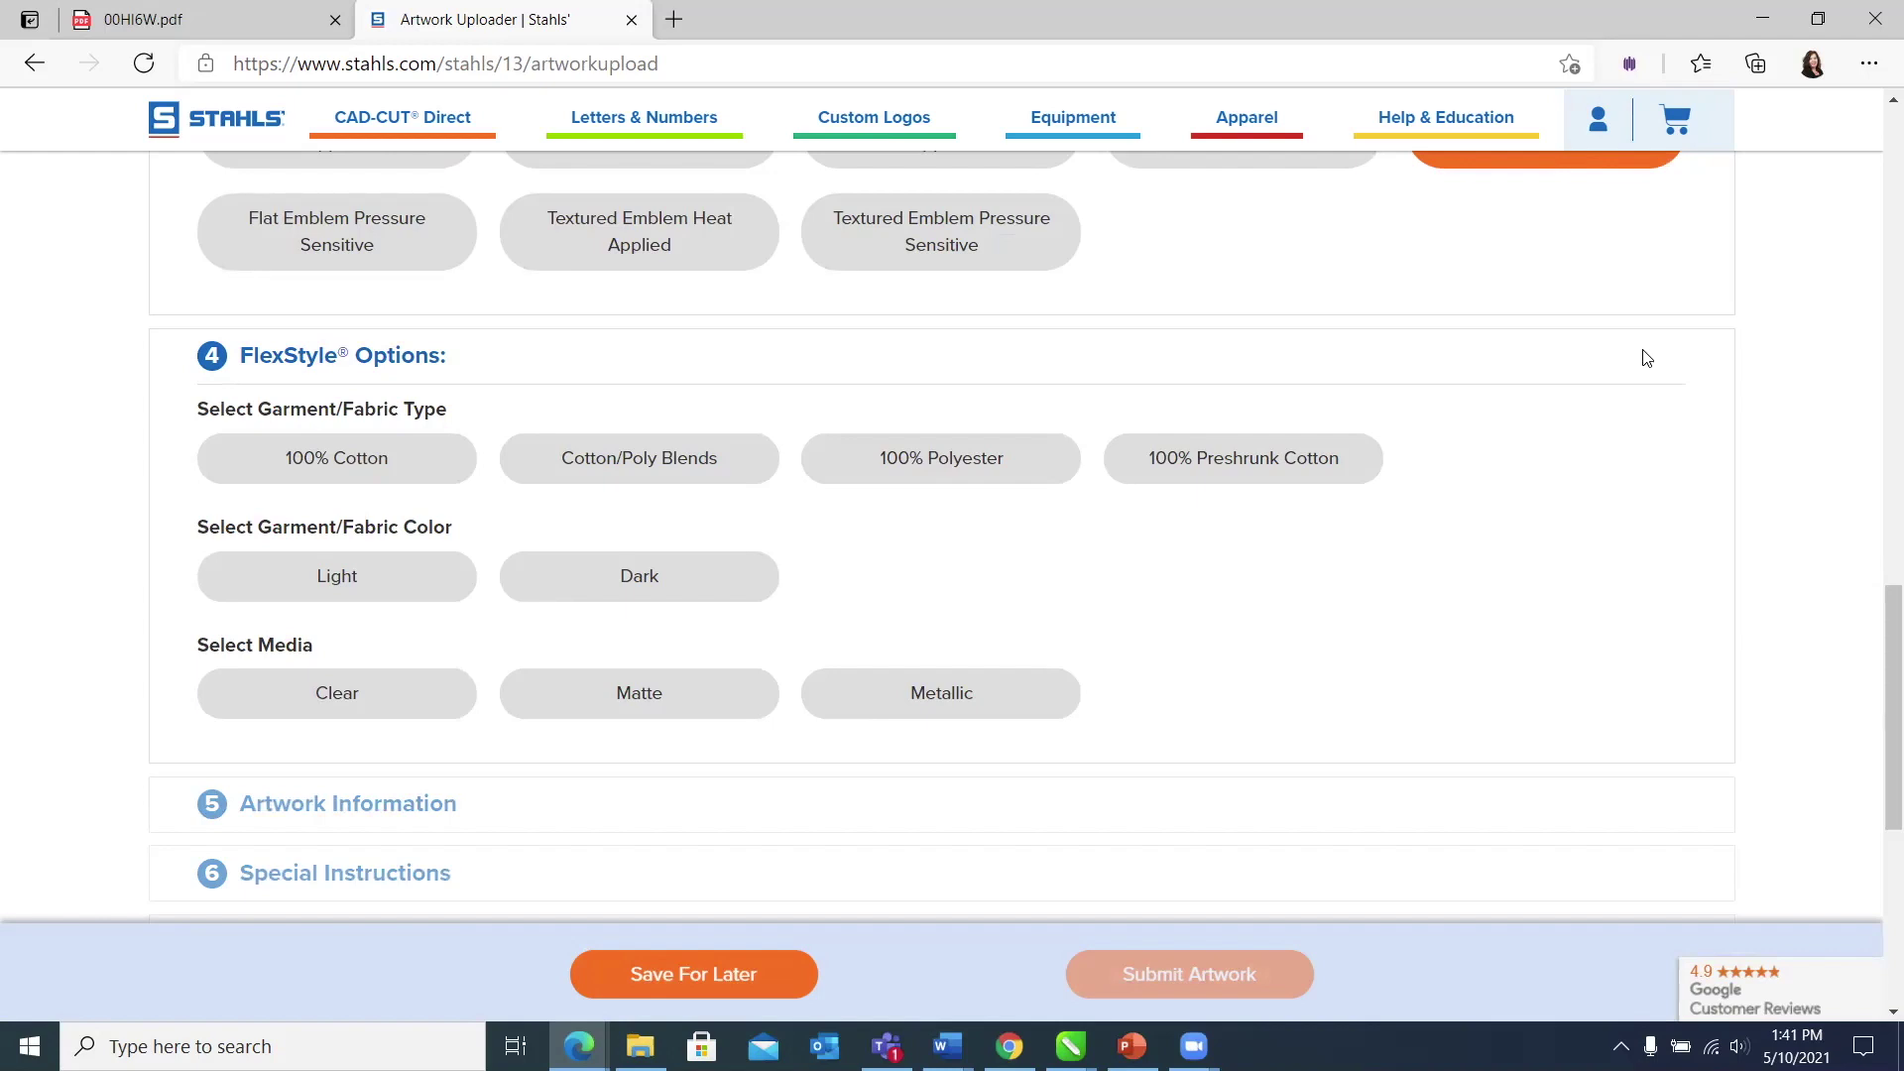
Step: Set the FlexStyle options to 100% Polyester fabric, Dark garment colour and Matte media
click(910, 460)
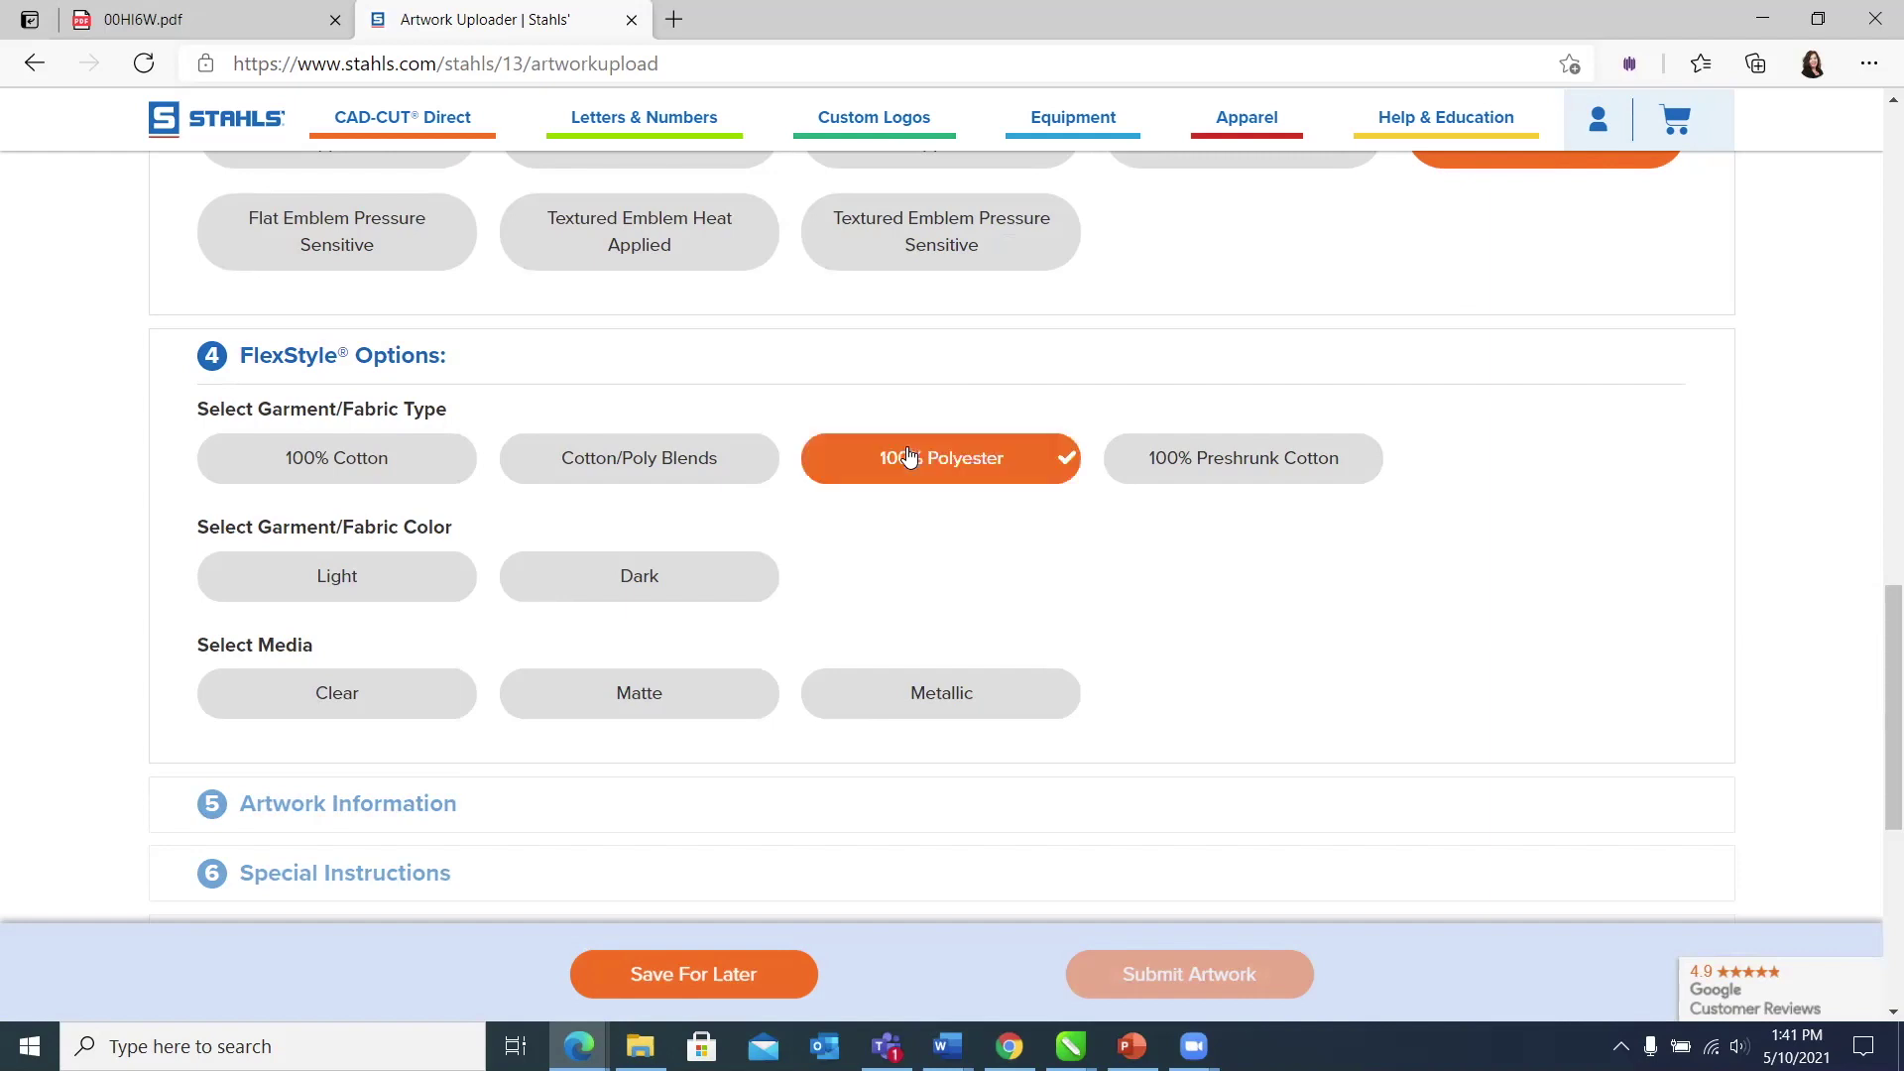
click(583, 590)
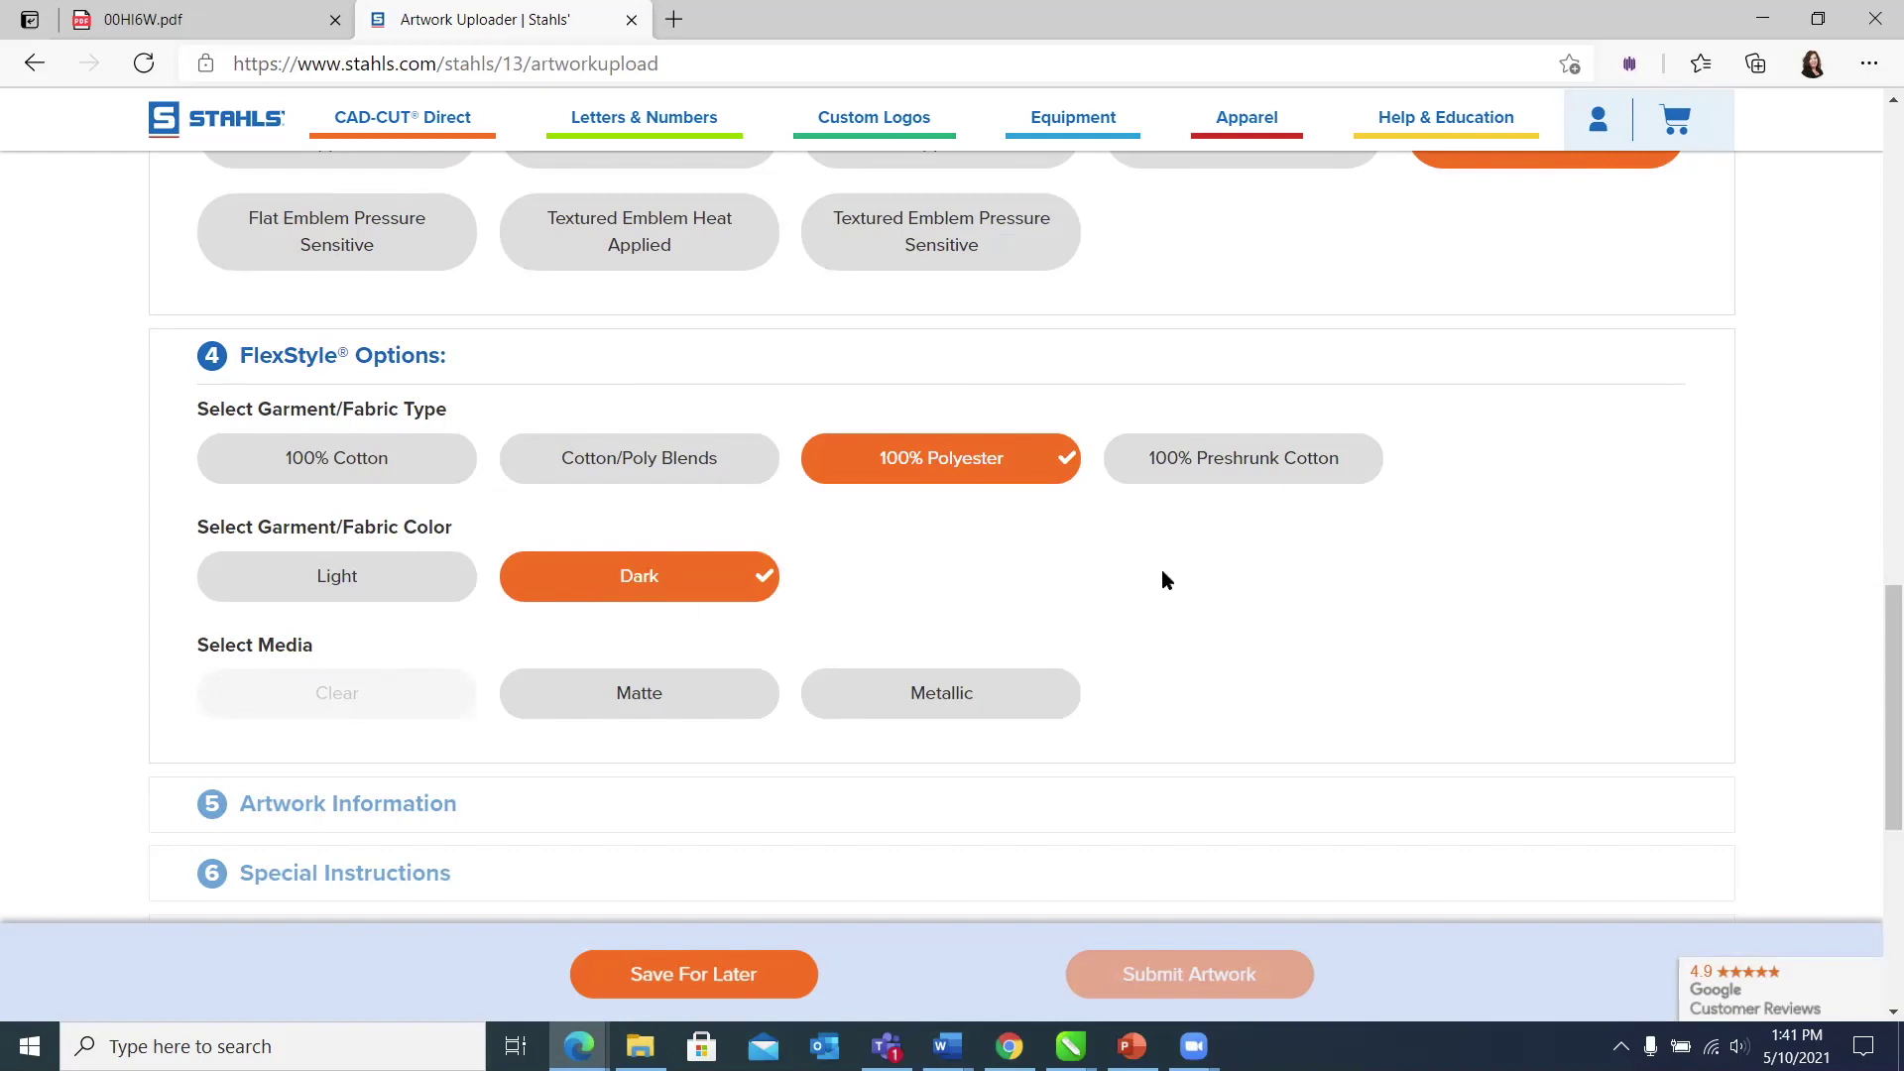
scroll(1162, 569, down, 2)
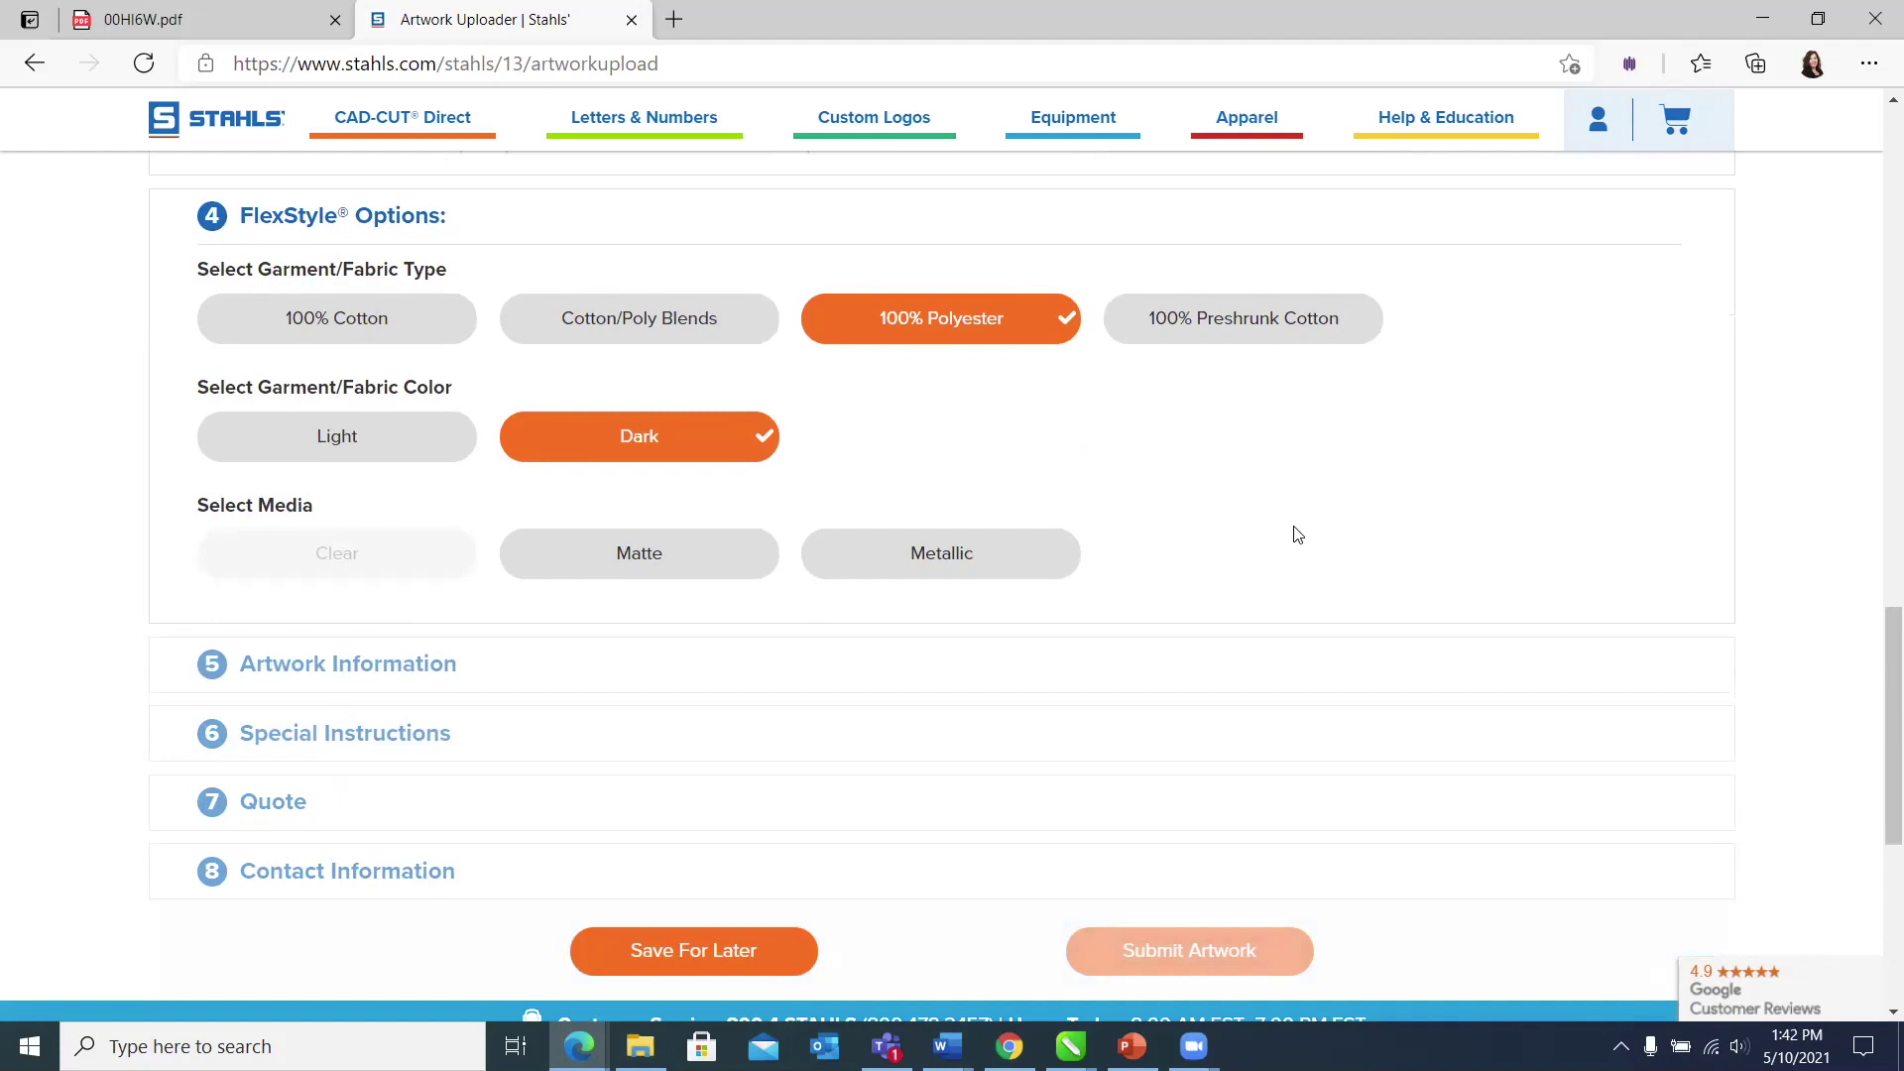
click(740, 565)
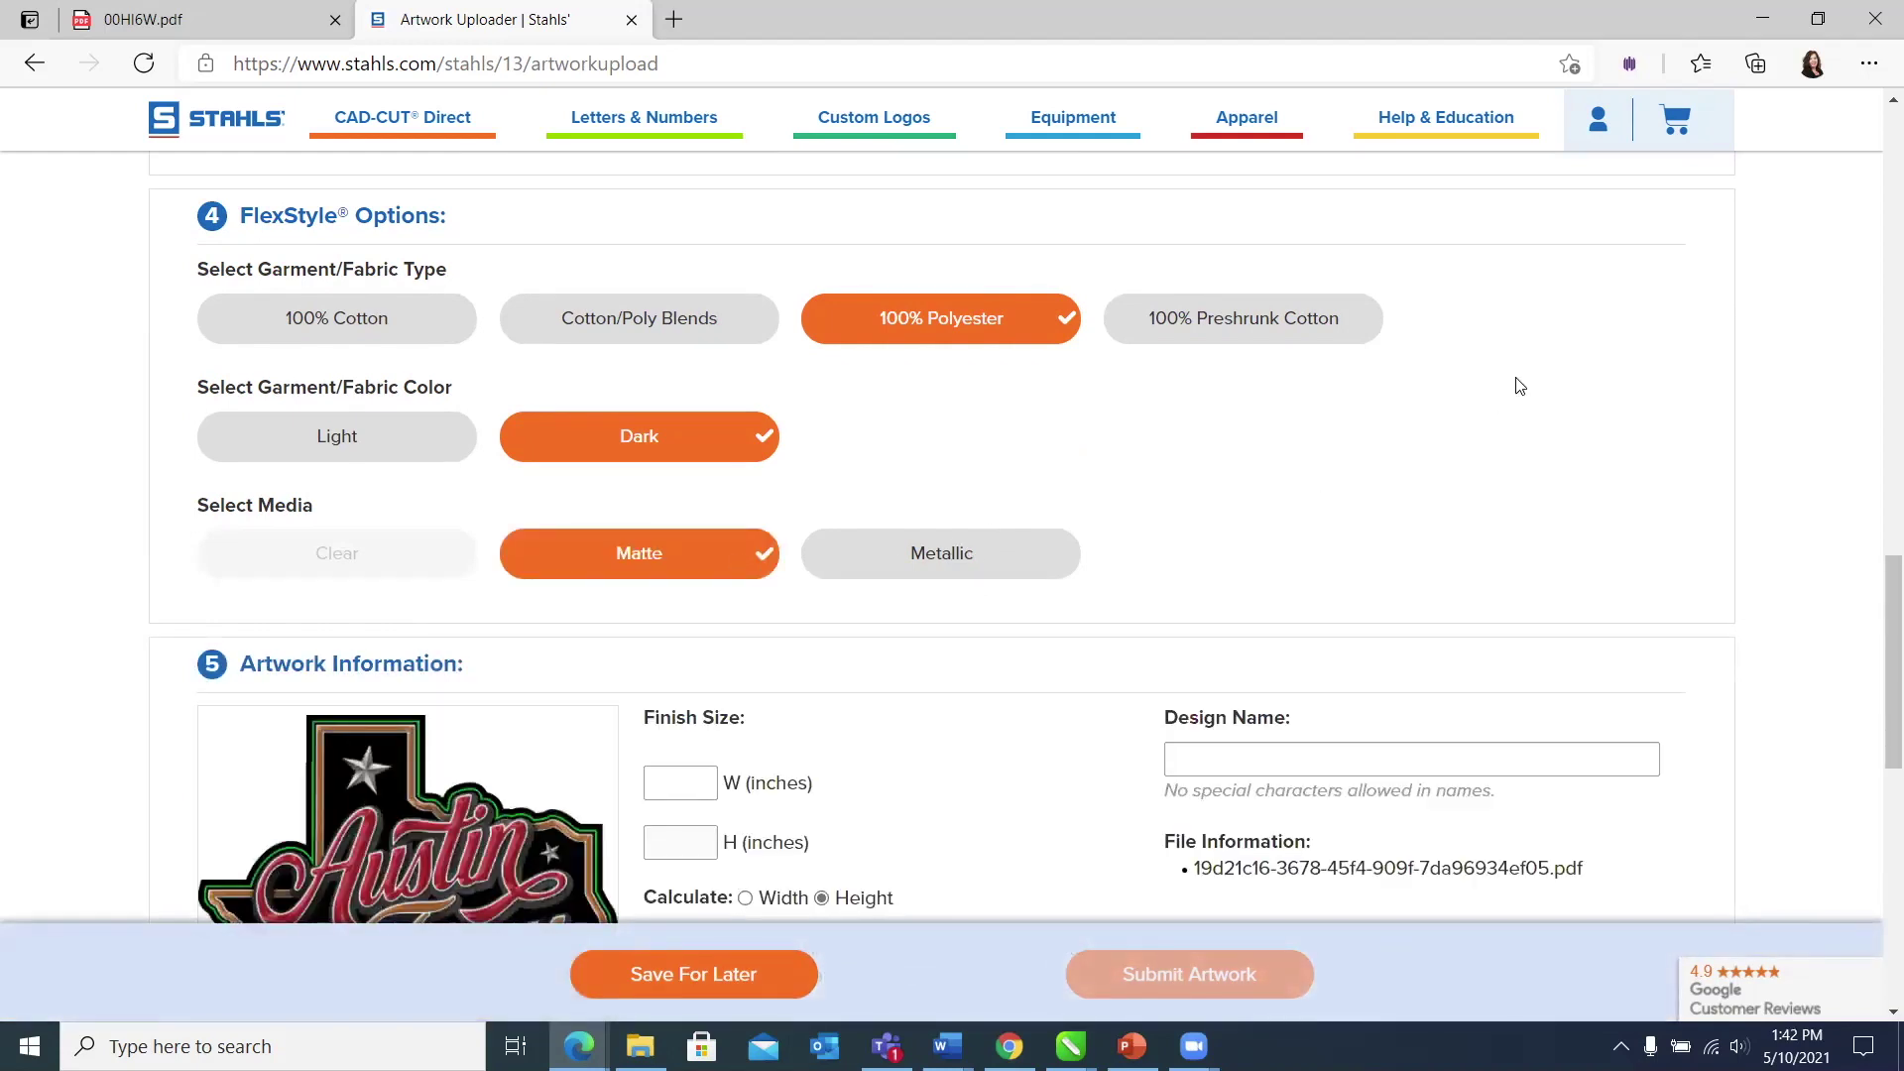
scroll(1520, 386, down, 1)
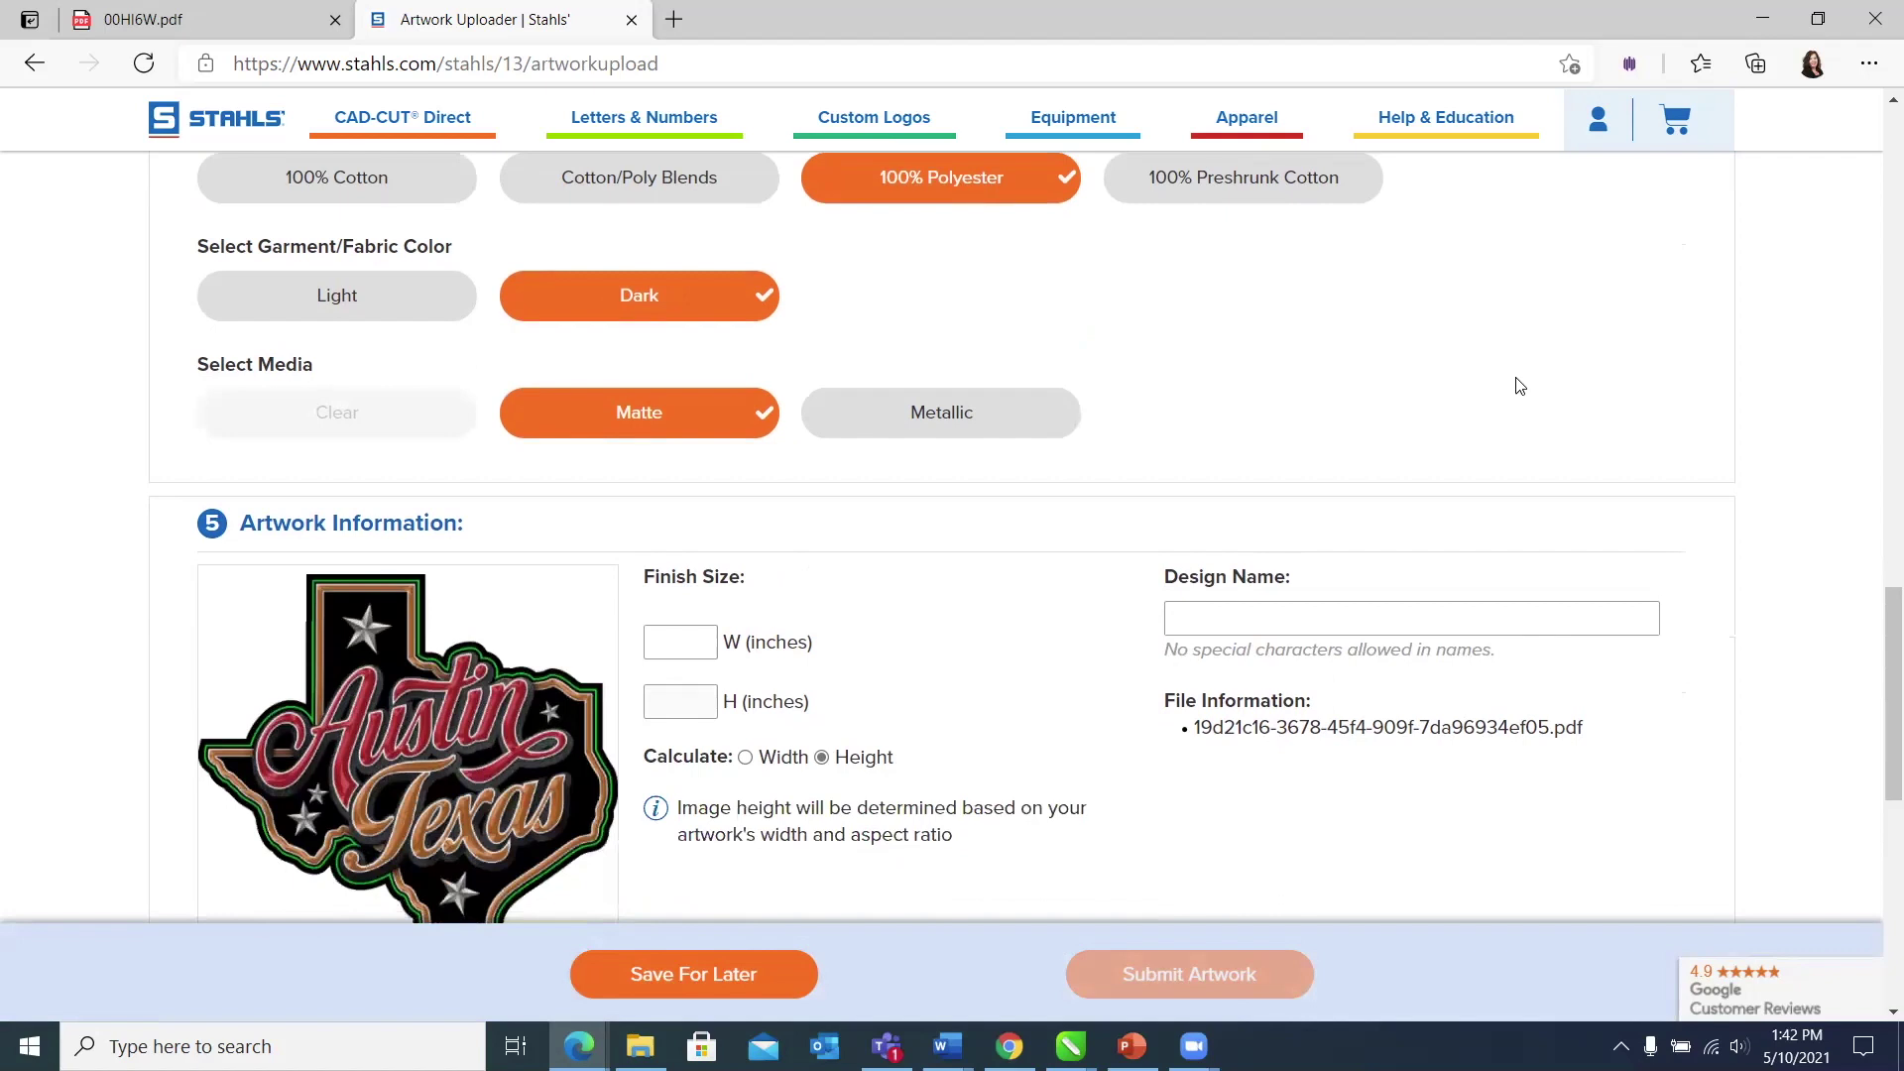
scroll(1519, 386, down, 1)
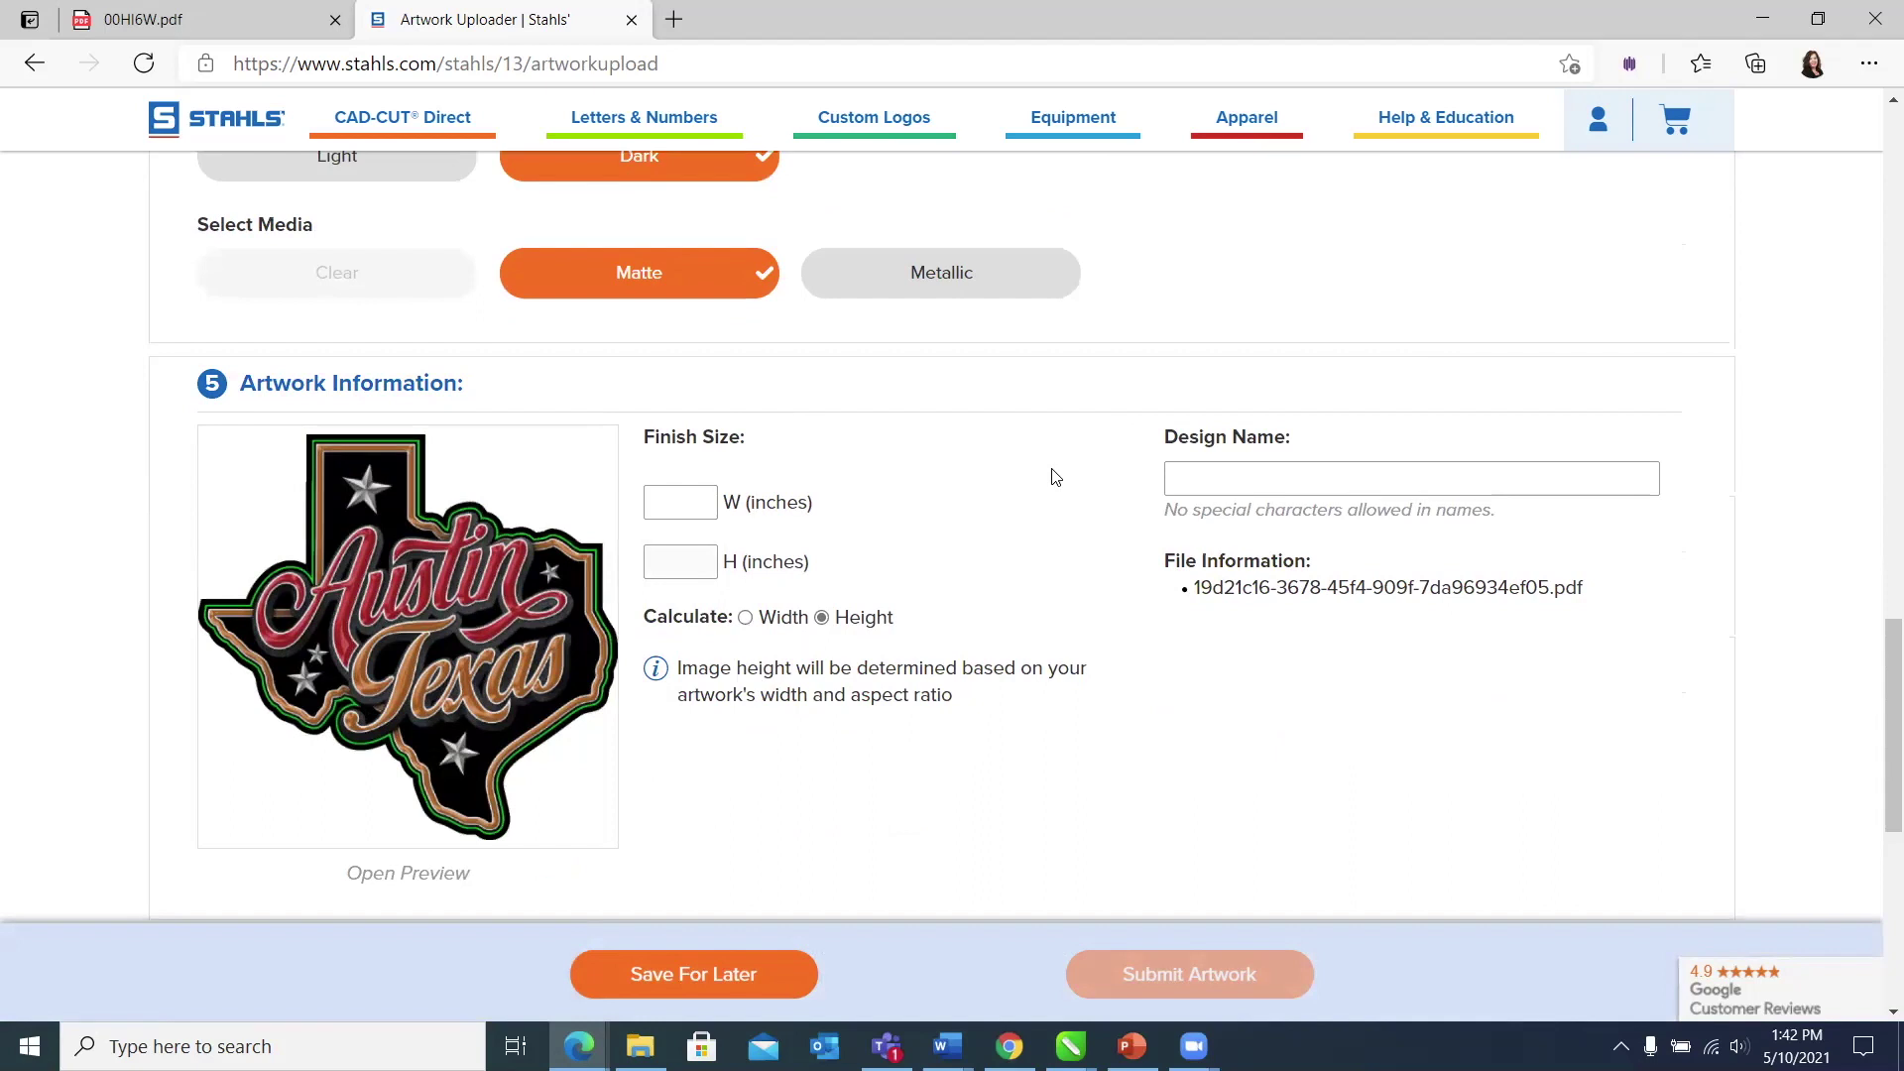
Step: Set the emblem's finished width to 3 inches, giving a 2.903-inch height
click(702, 506)
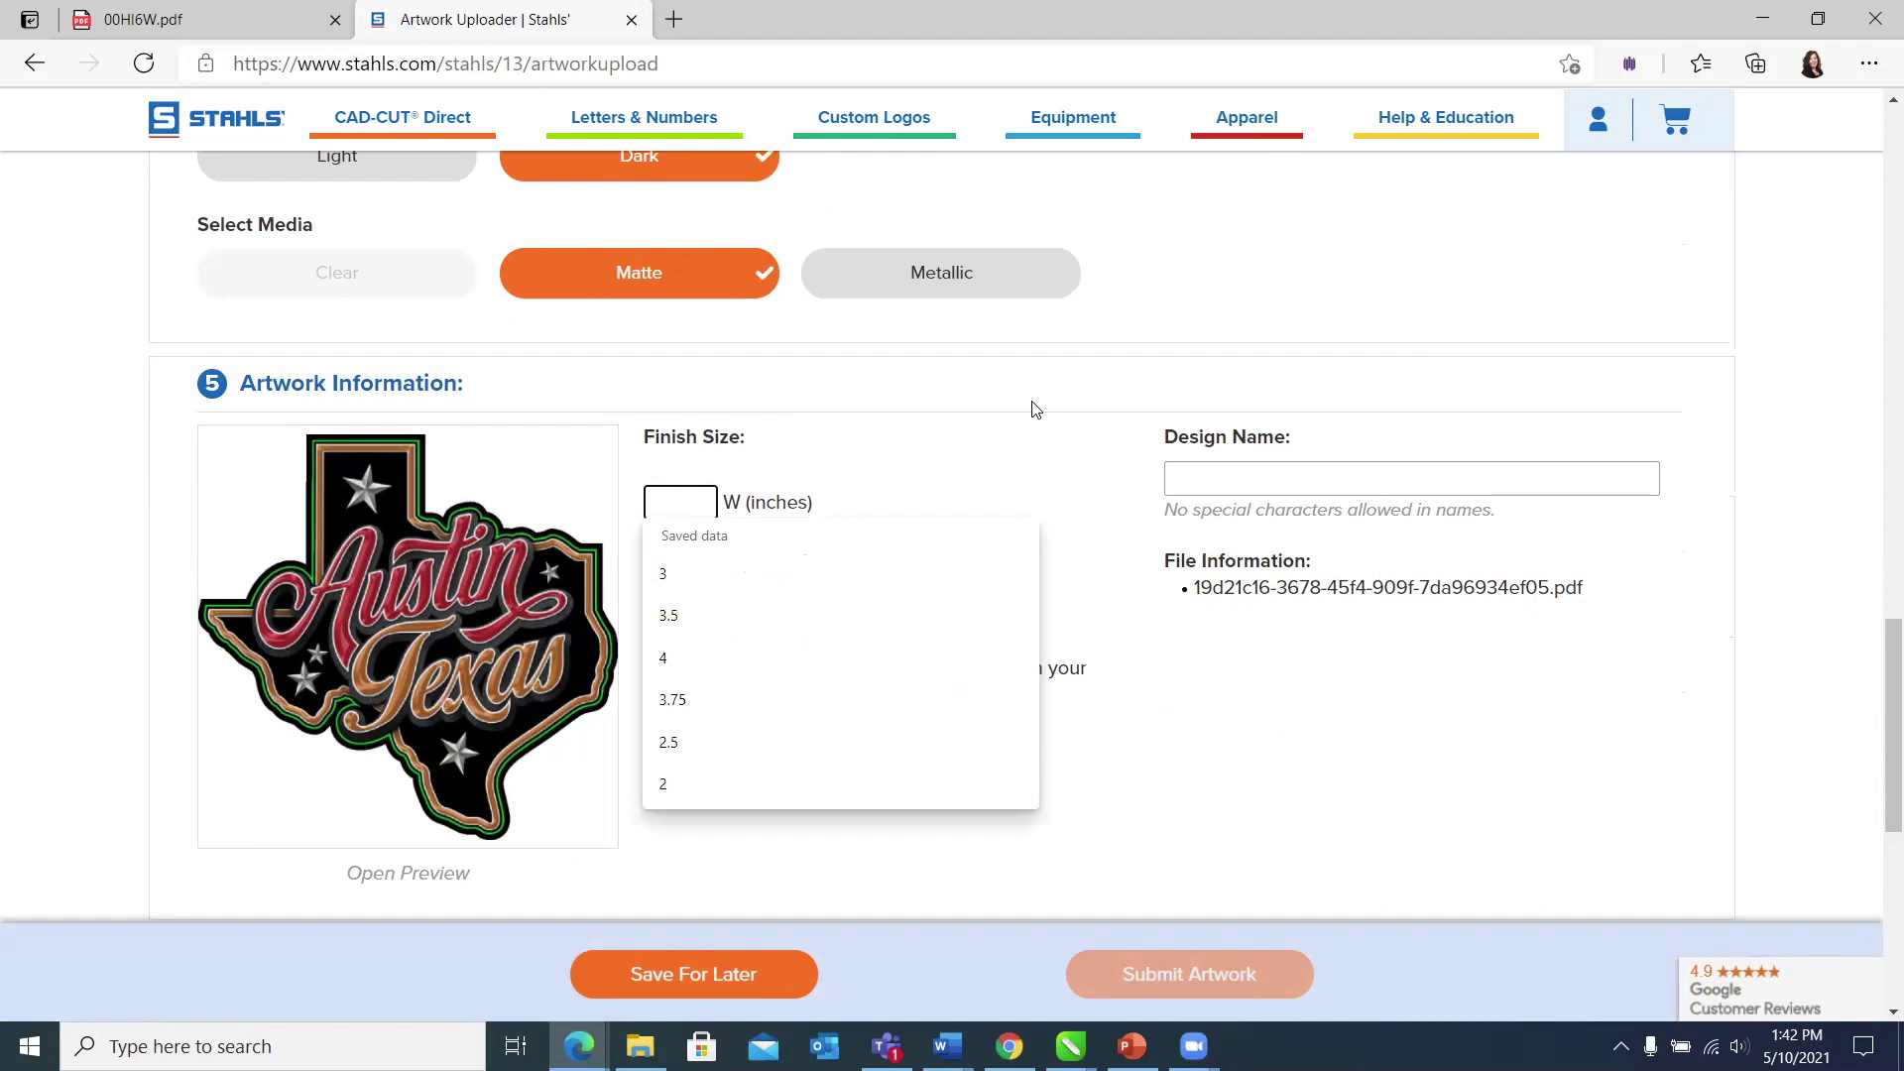
text(3)
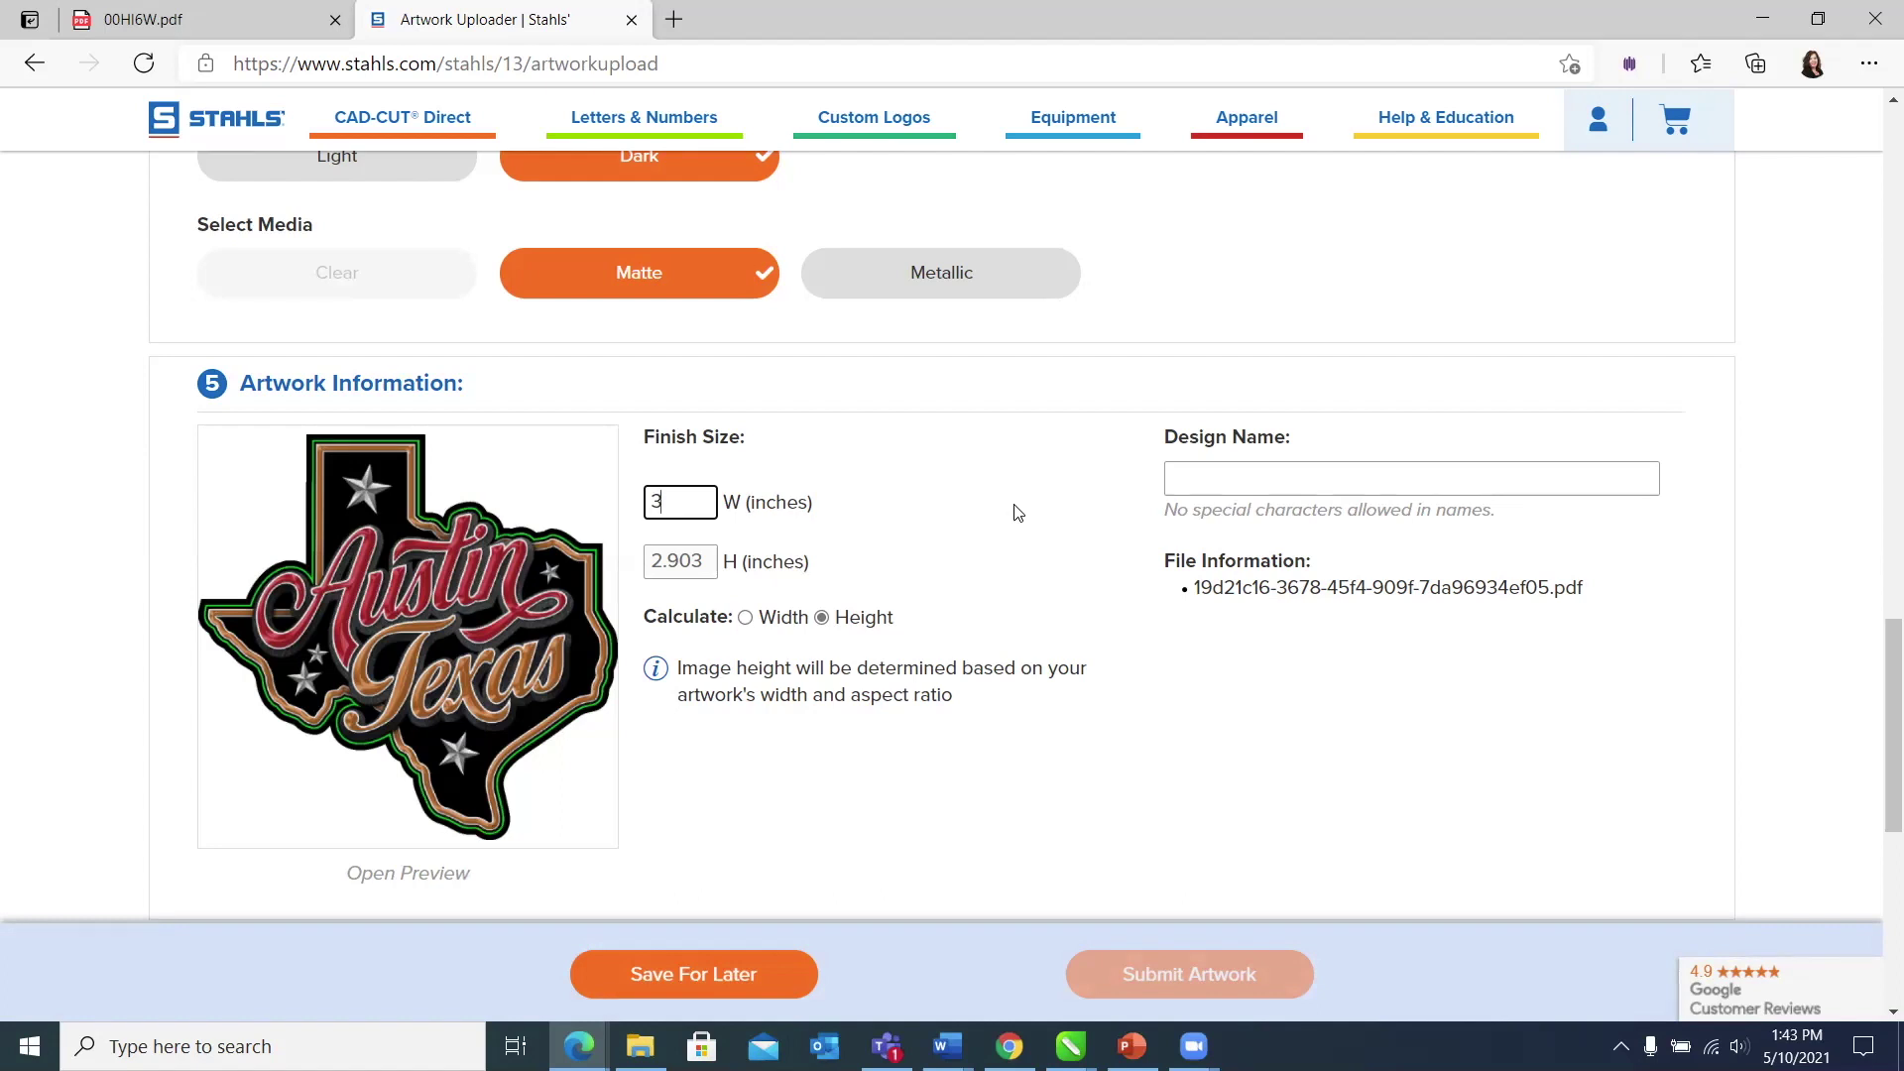
click(1204, 484)
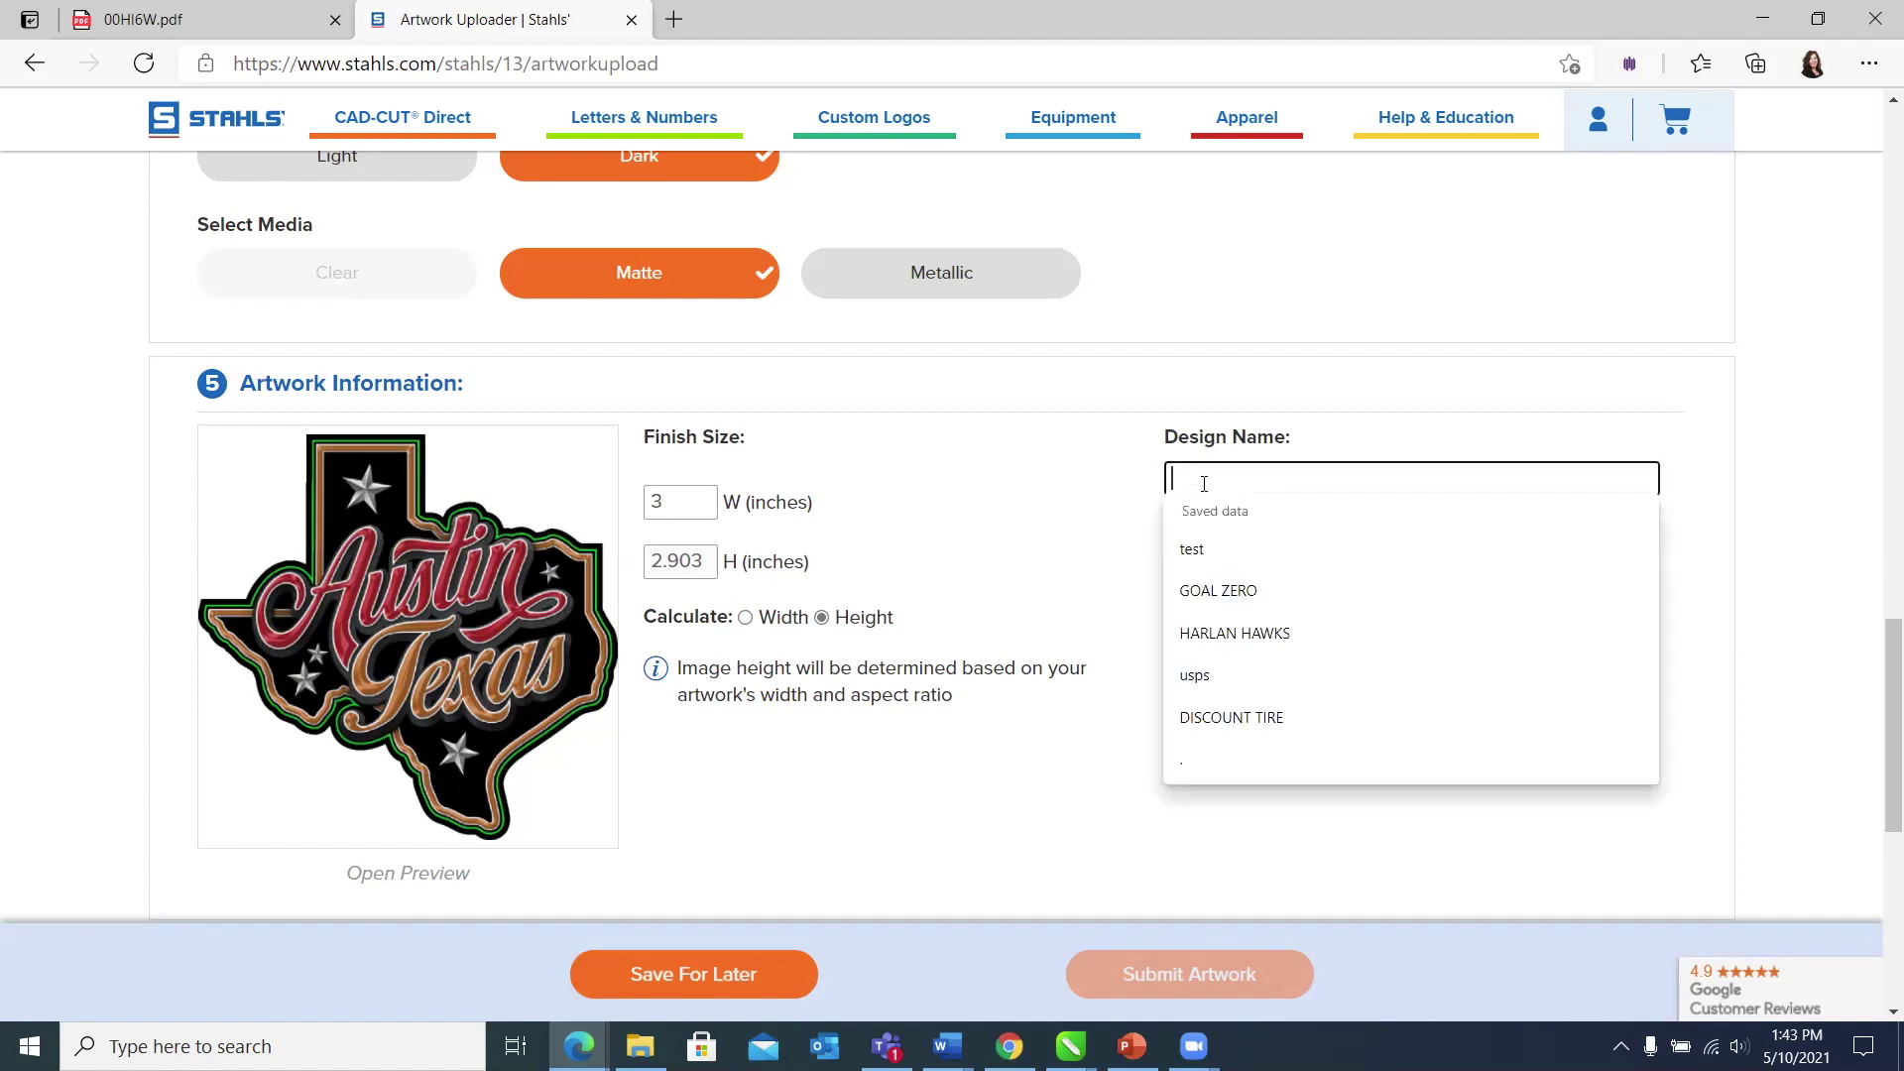
Step: Enter AUSTIN TEXAS as the design name
text(AUSTIN )
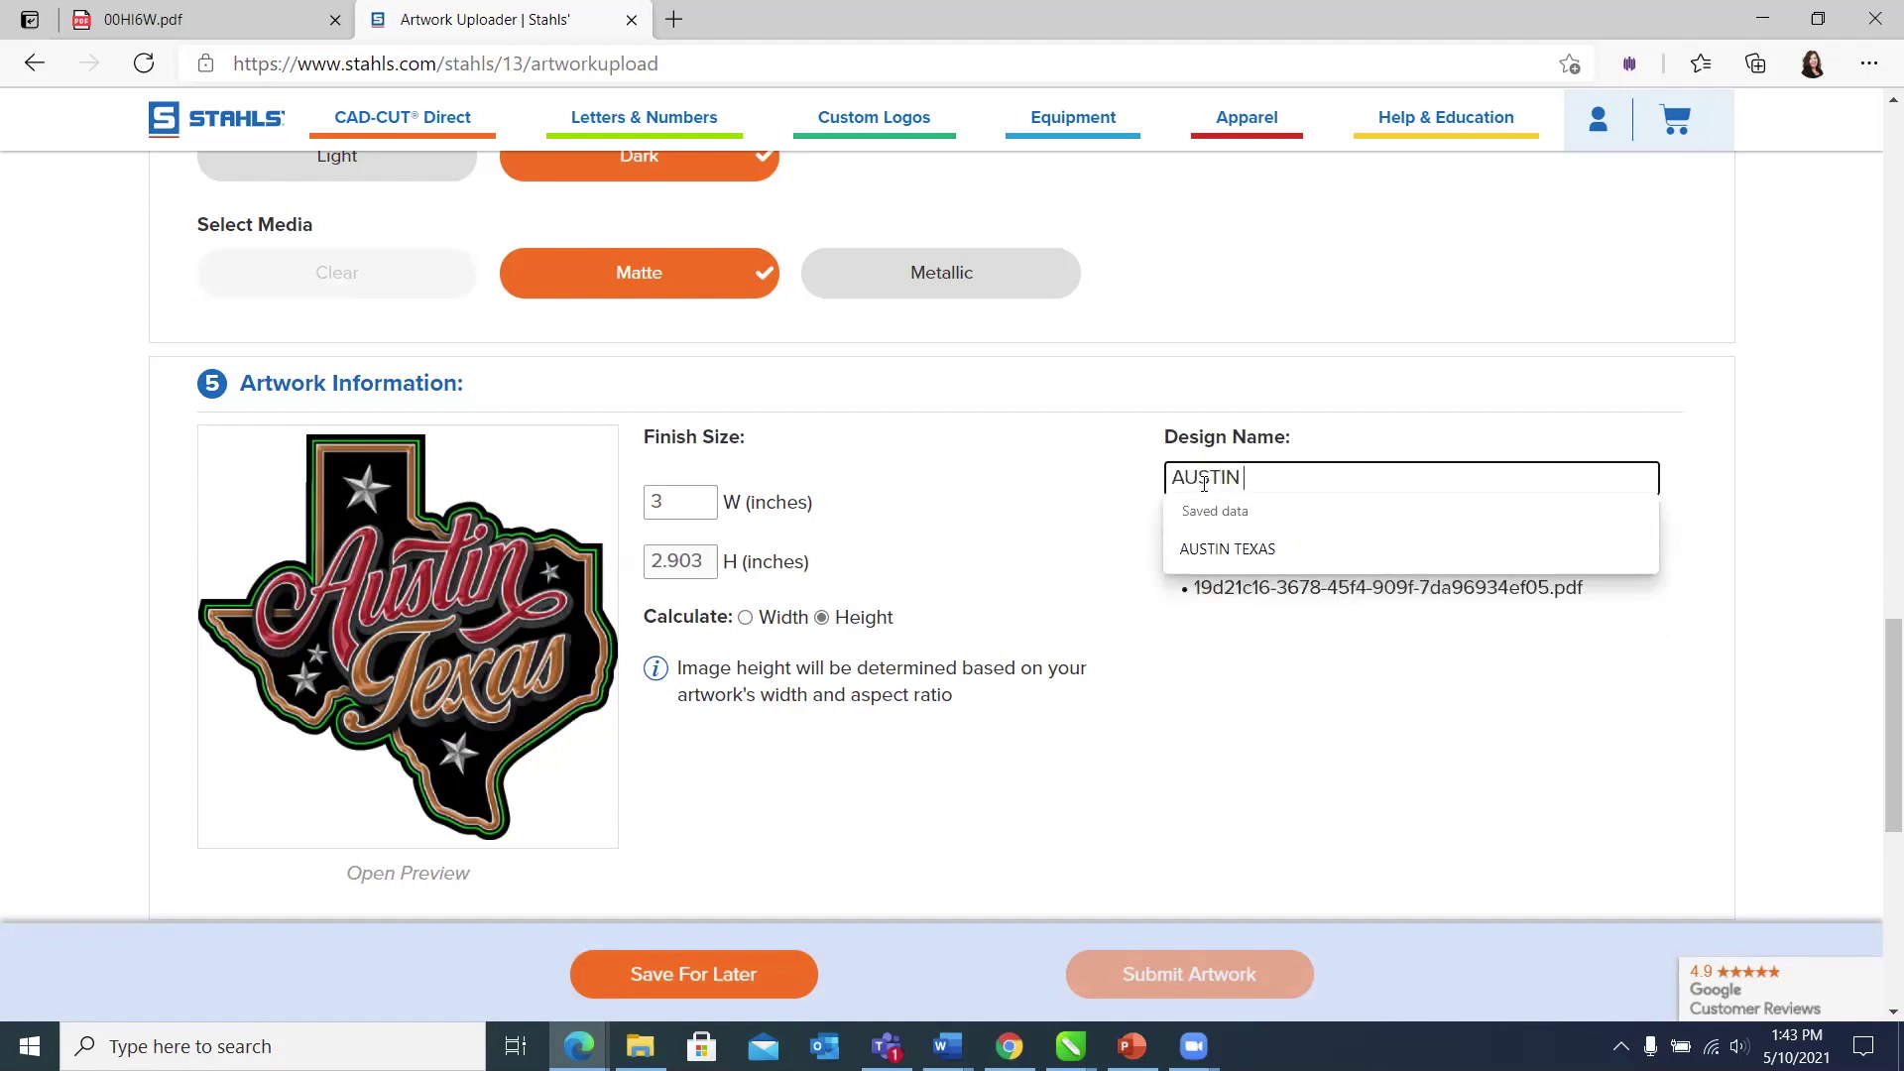
text(TEXAS)
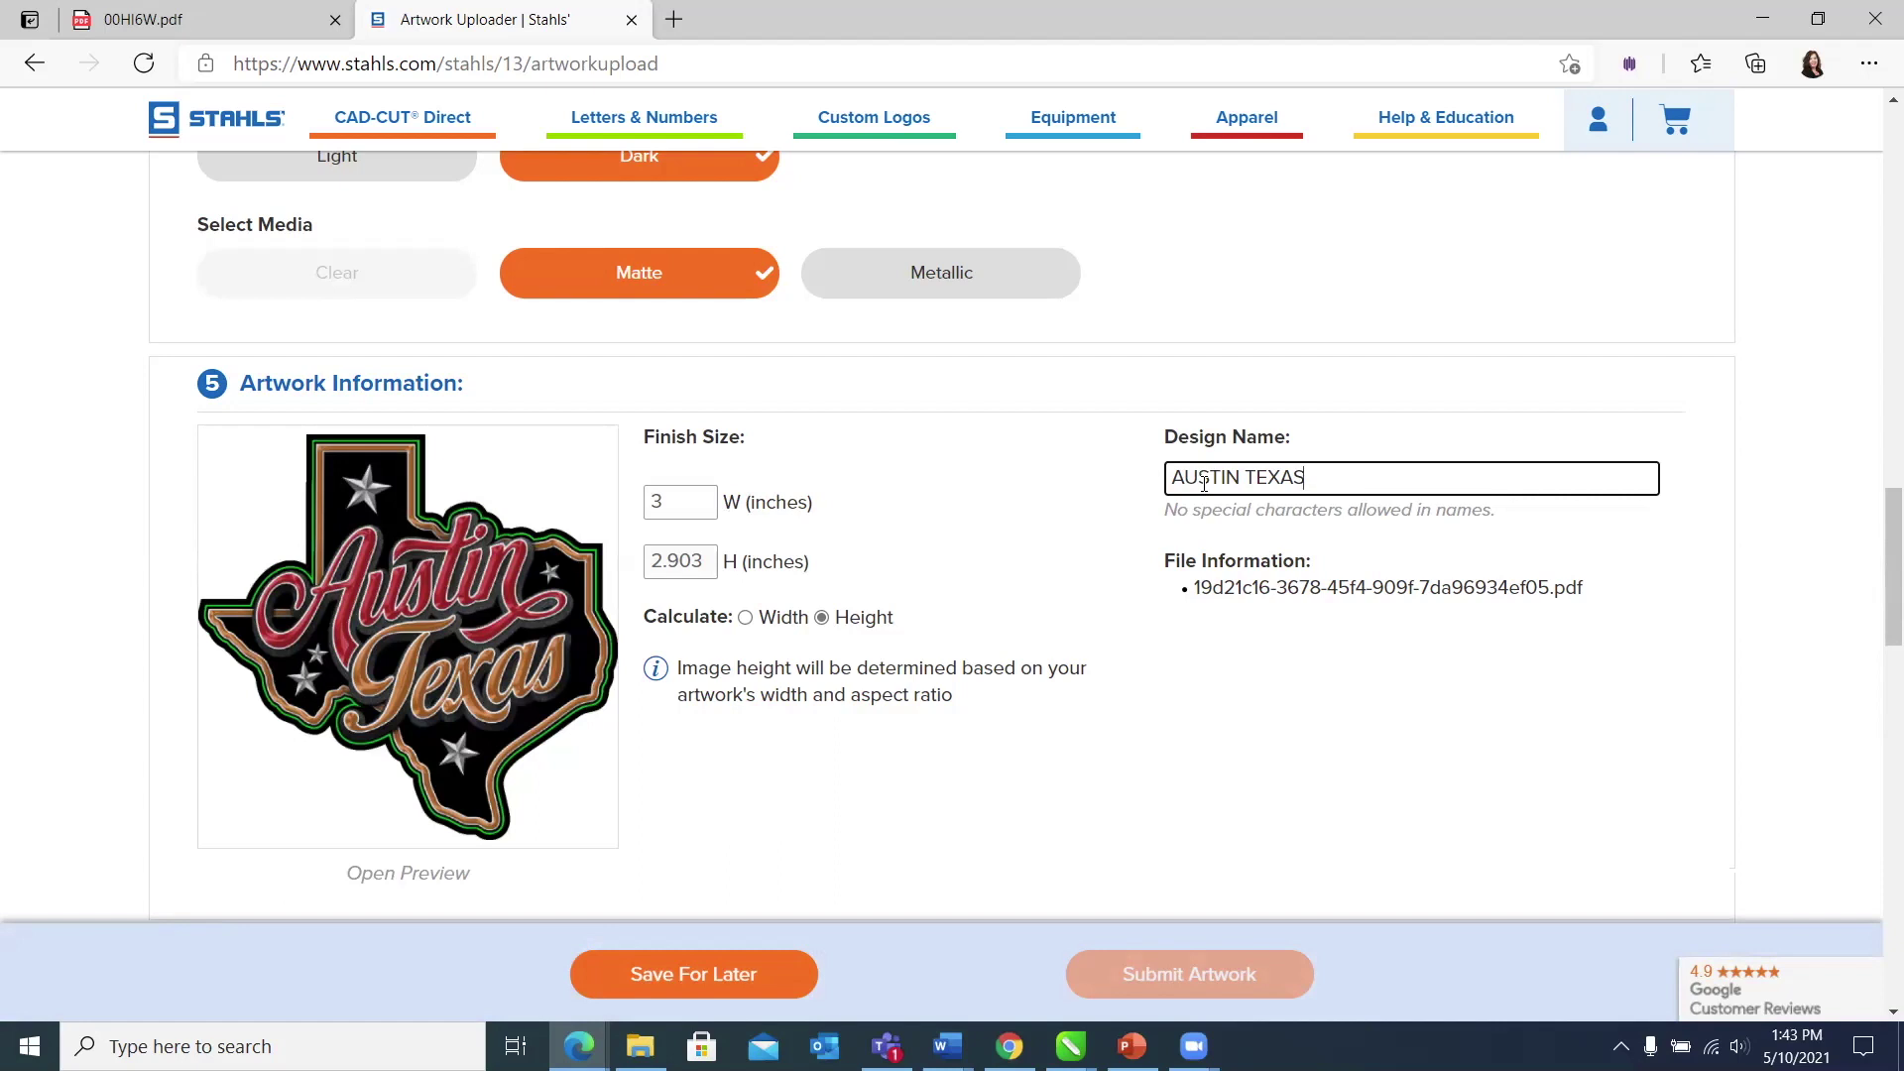
click(1407, 417)
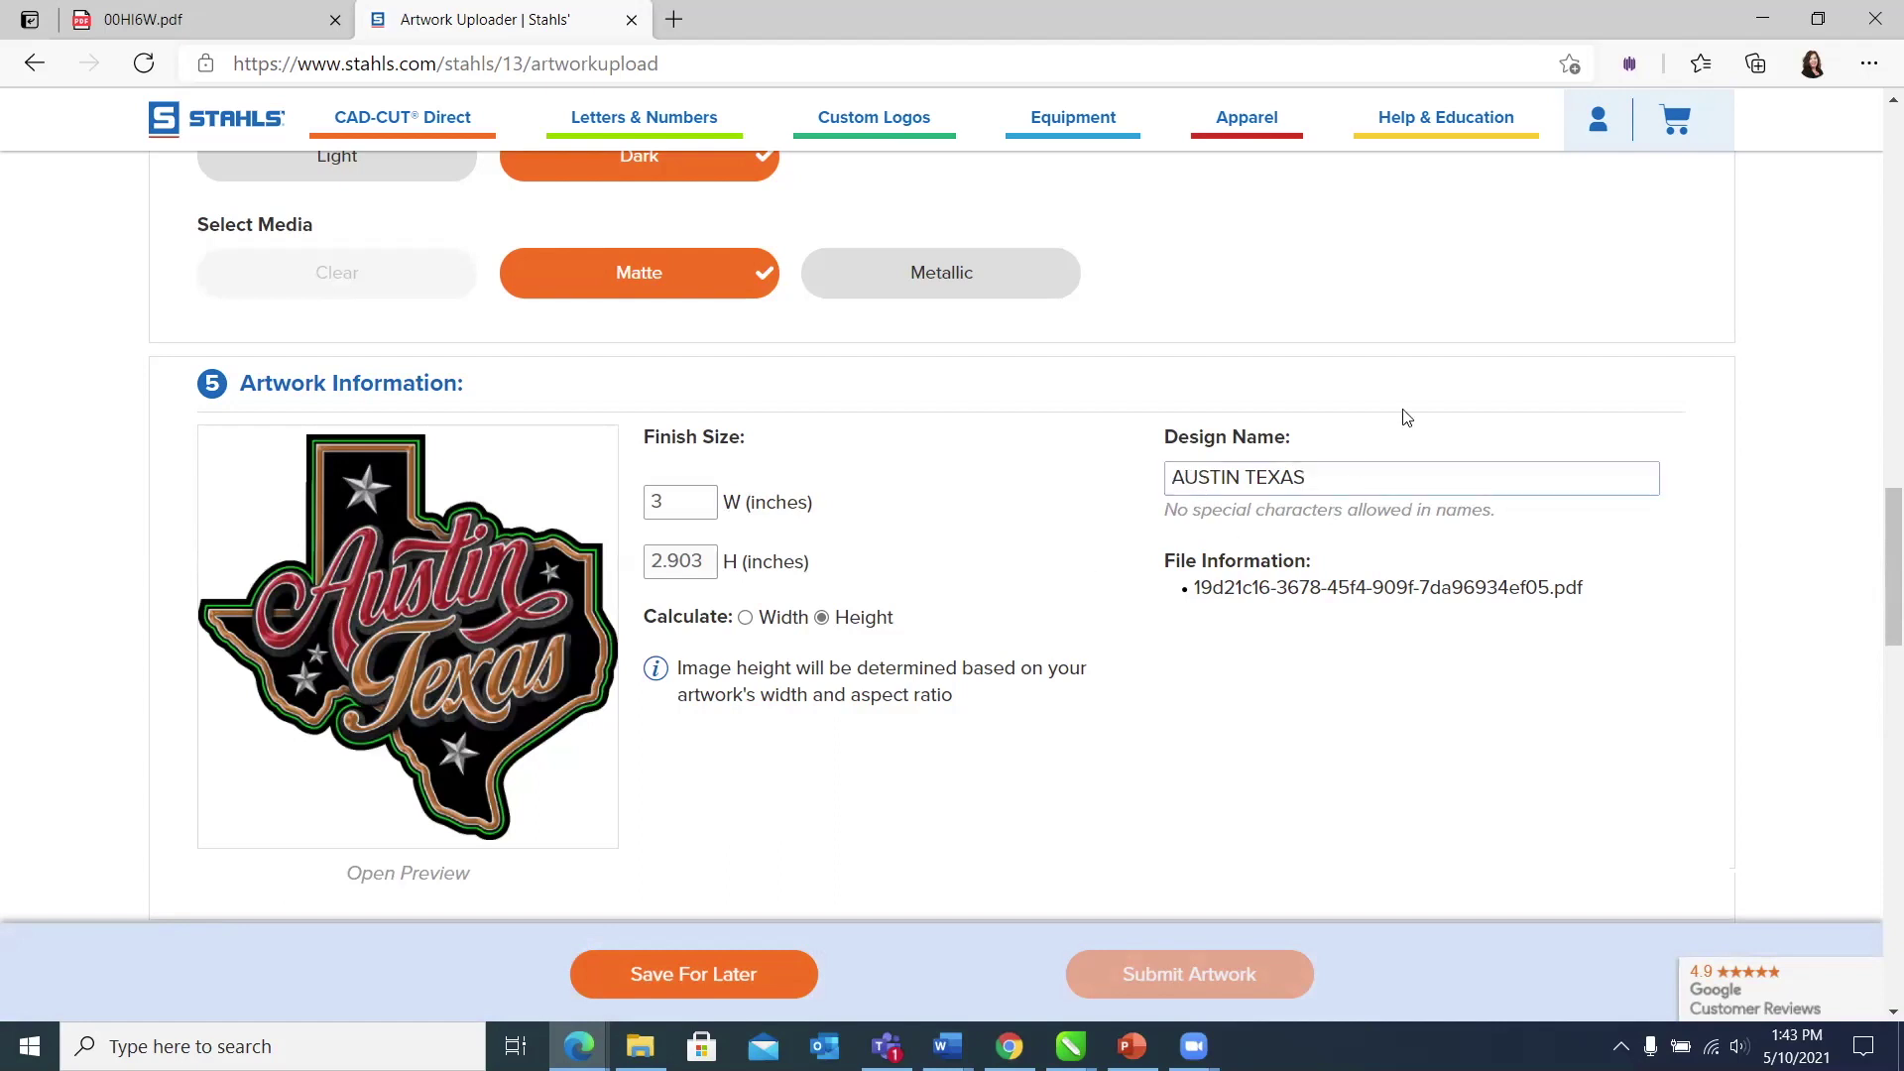
Step: Add the special instruction 'REMOVE THE GREEN LINE.' and scroll down to the Quote price breaks
scroll(1407, 417, down, 1)
scroll(1406, 417, down, 1)
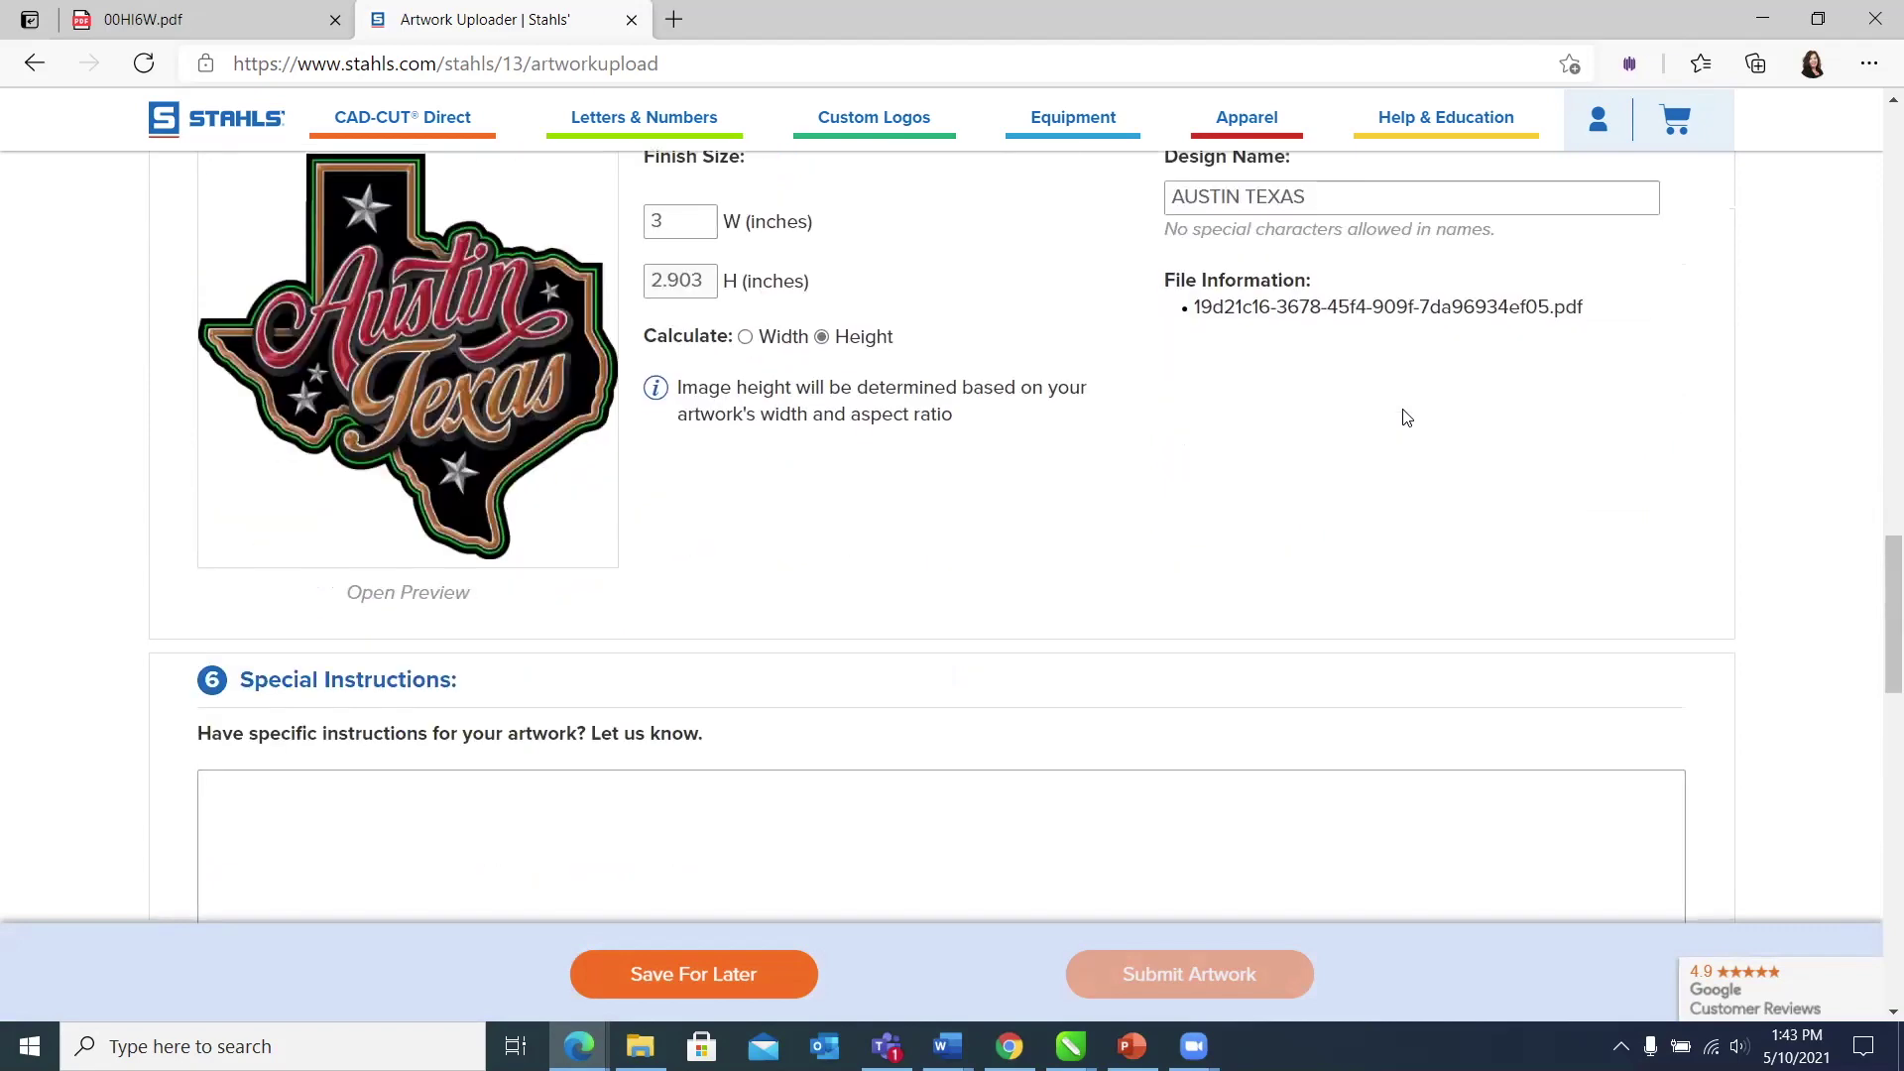
scroll(1406, 417, down, 1)
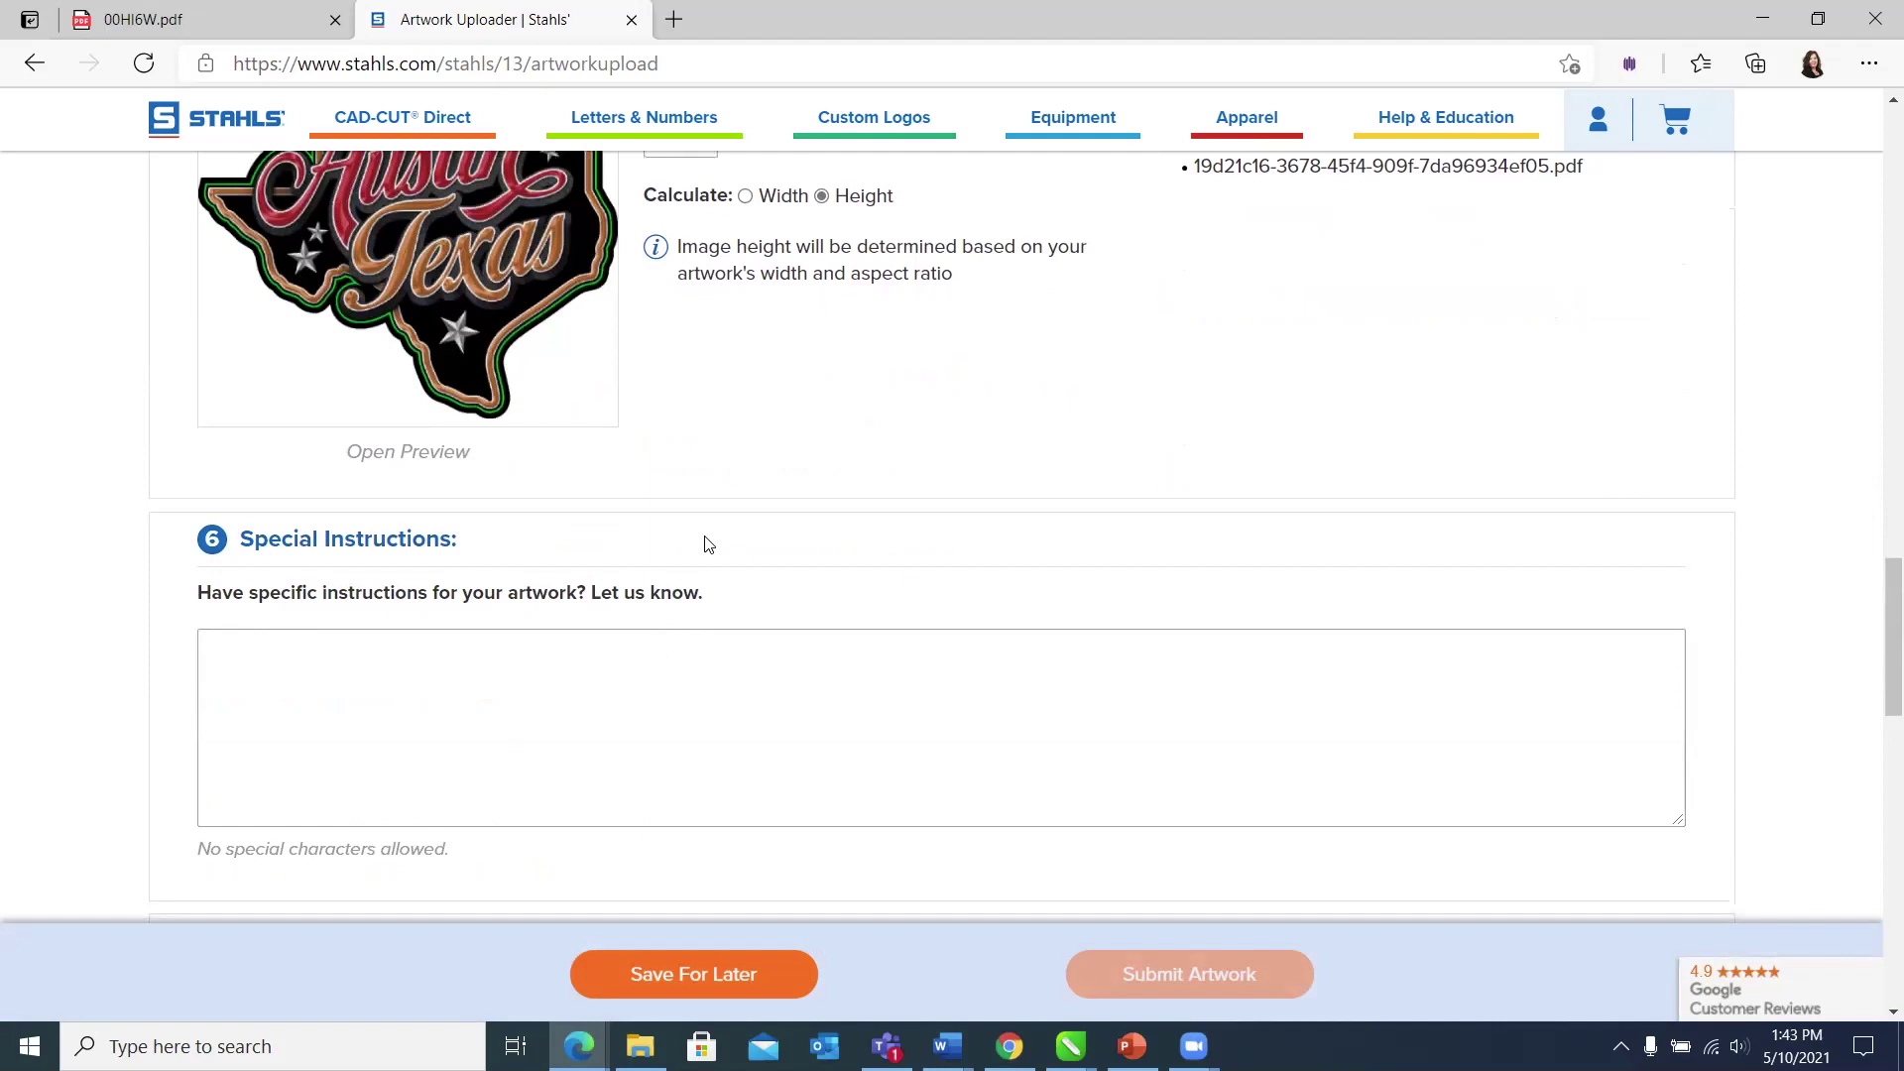
scroll(708, 545, up, 1)
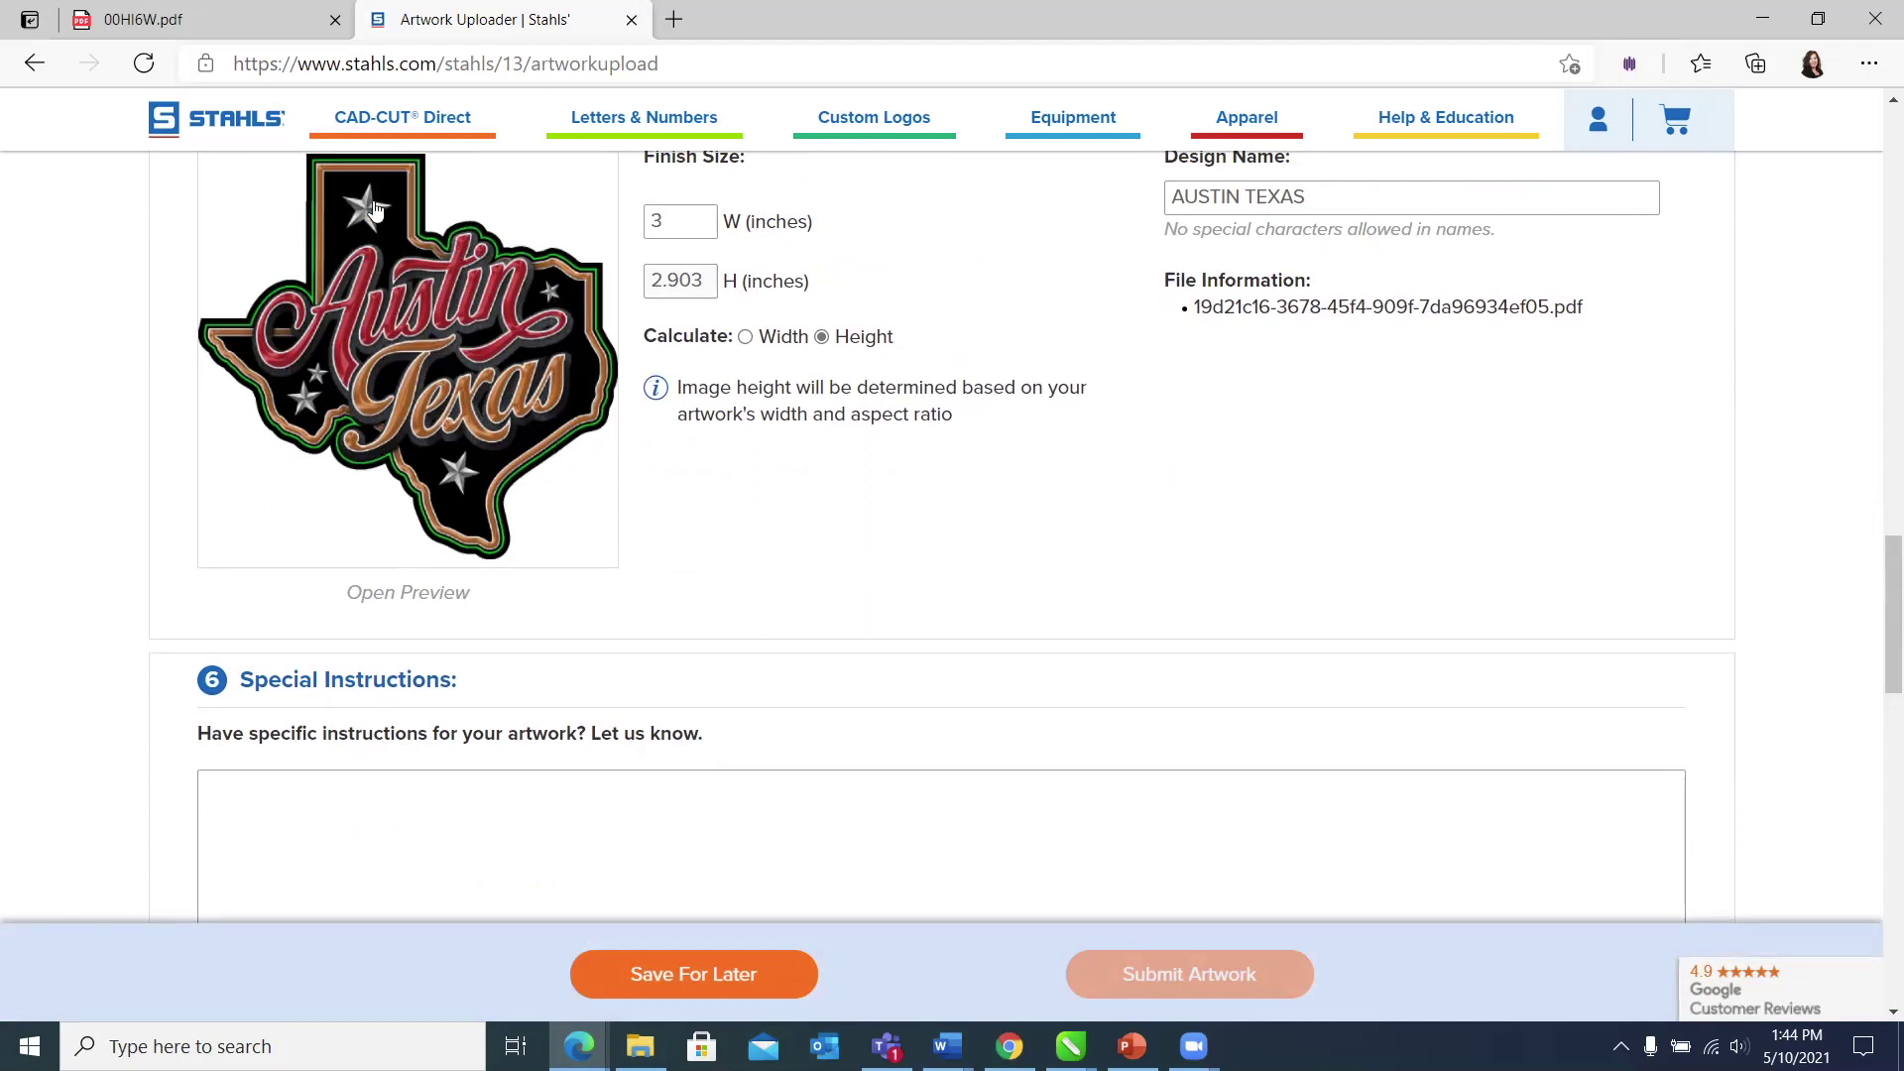
click(268, 790)
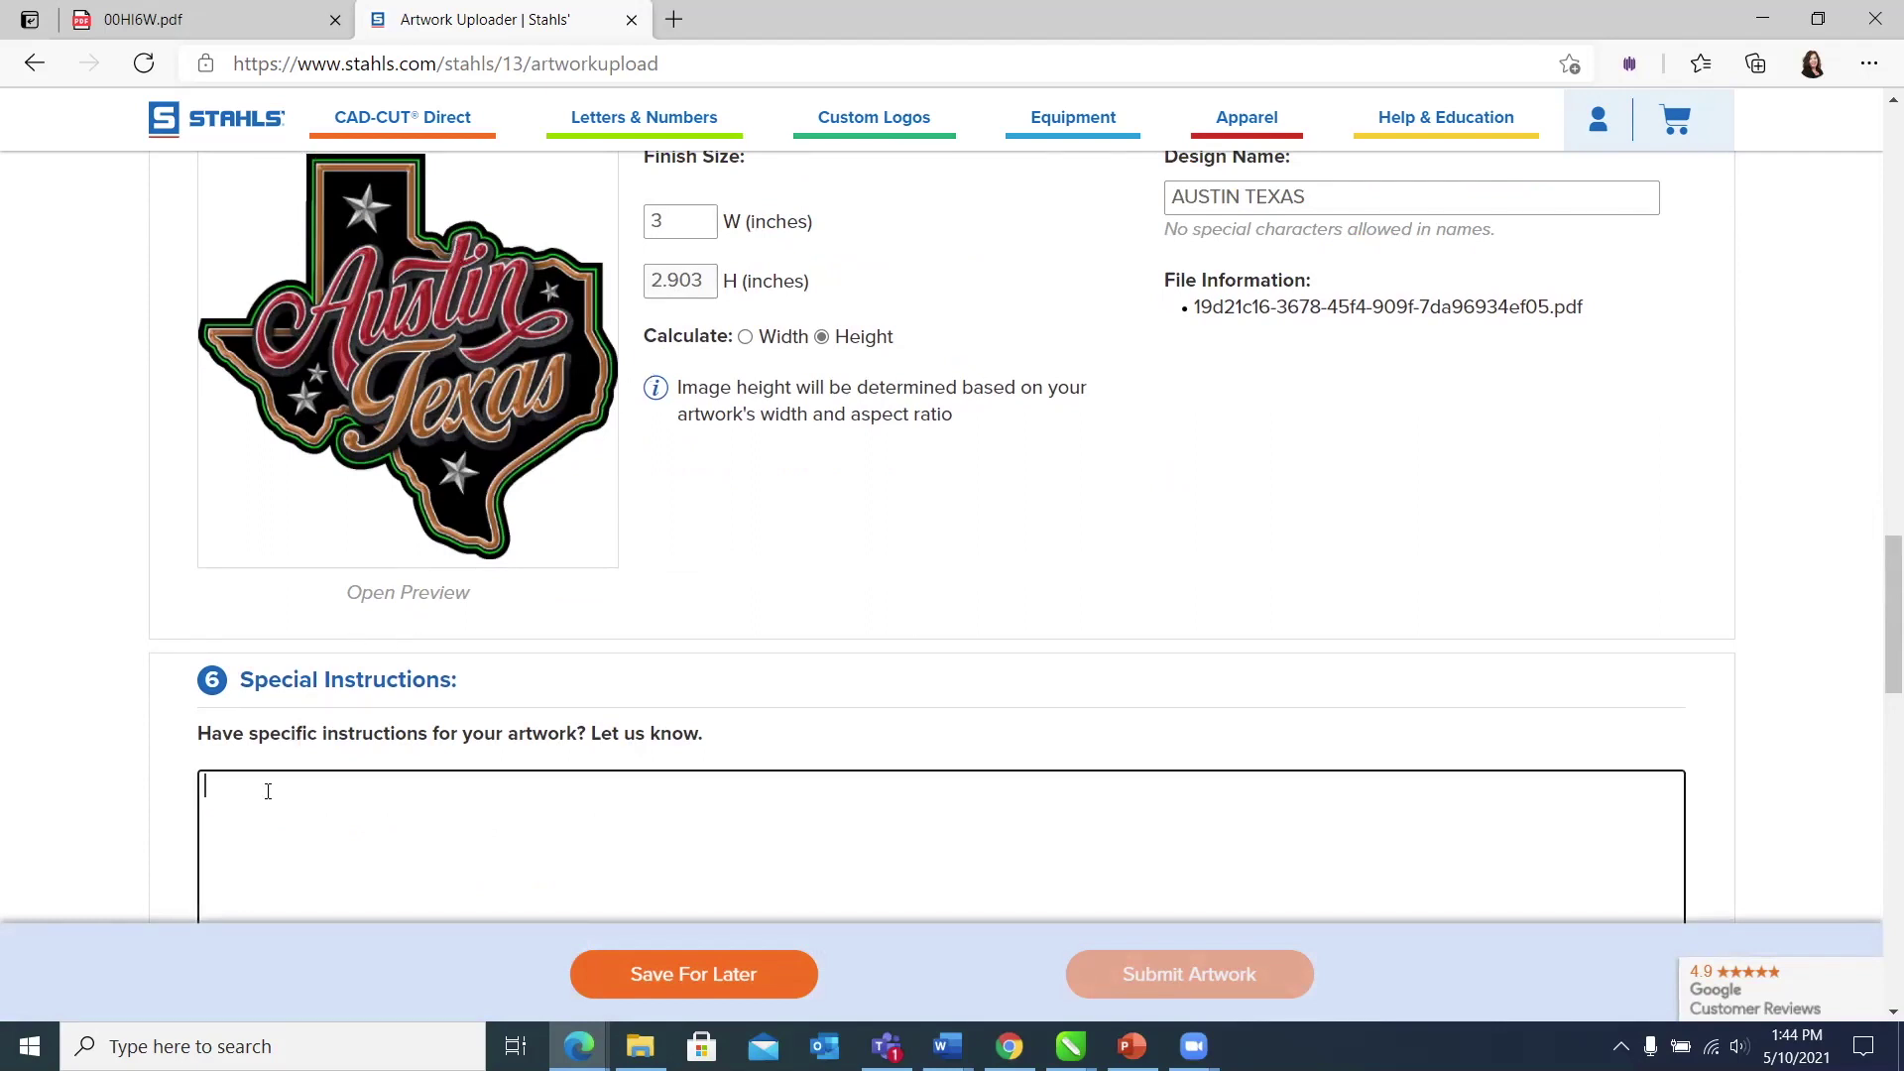
text(REMOVE THE GREEN LINE.)
click(1390, 478)
scroll(1390, 477, down, 1)
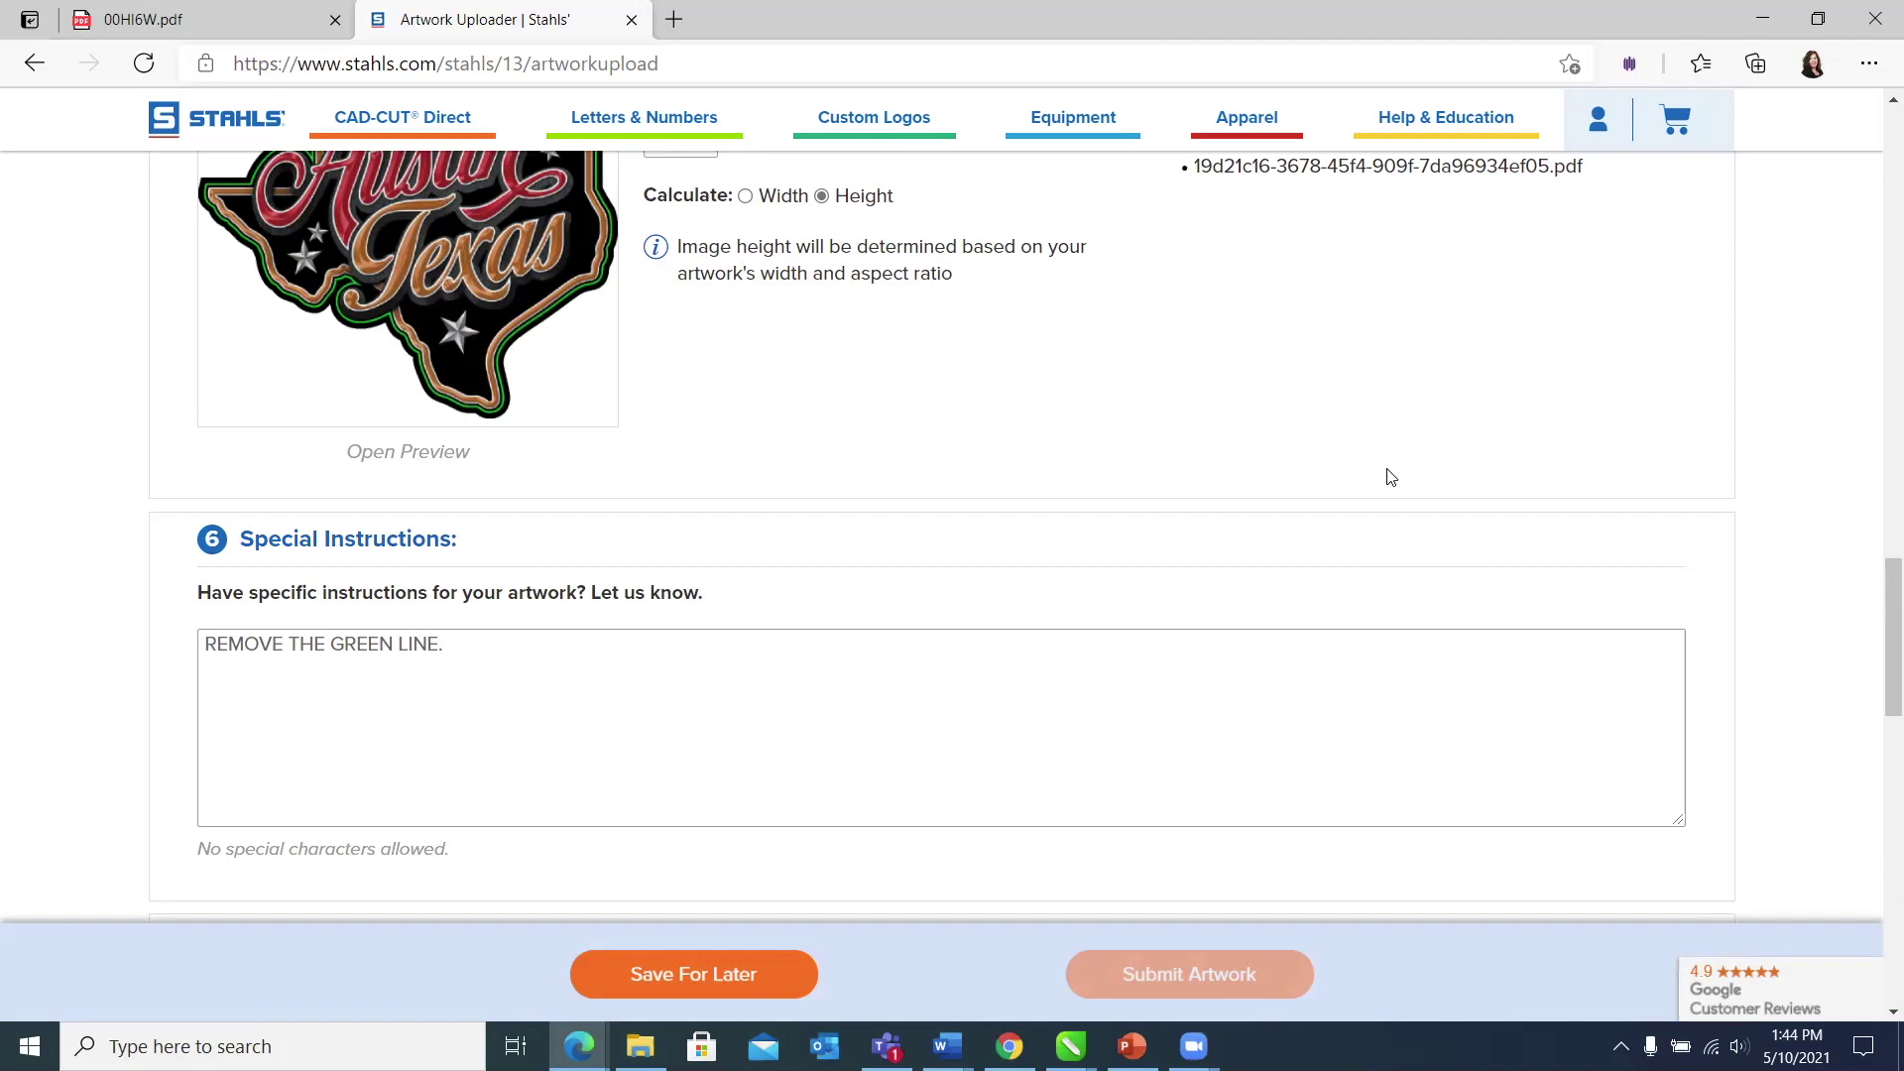
scroll(930, 408, down, 4)
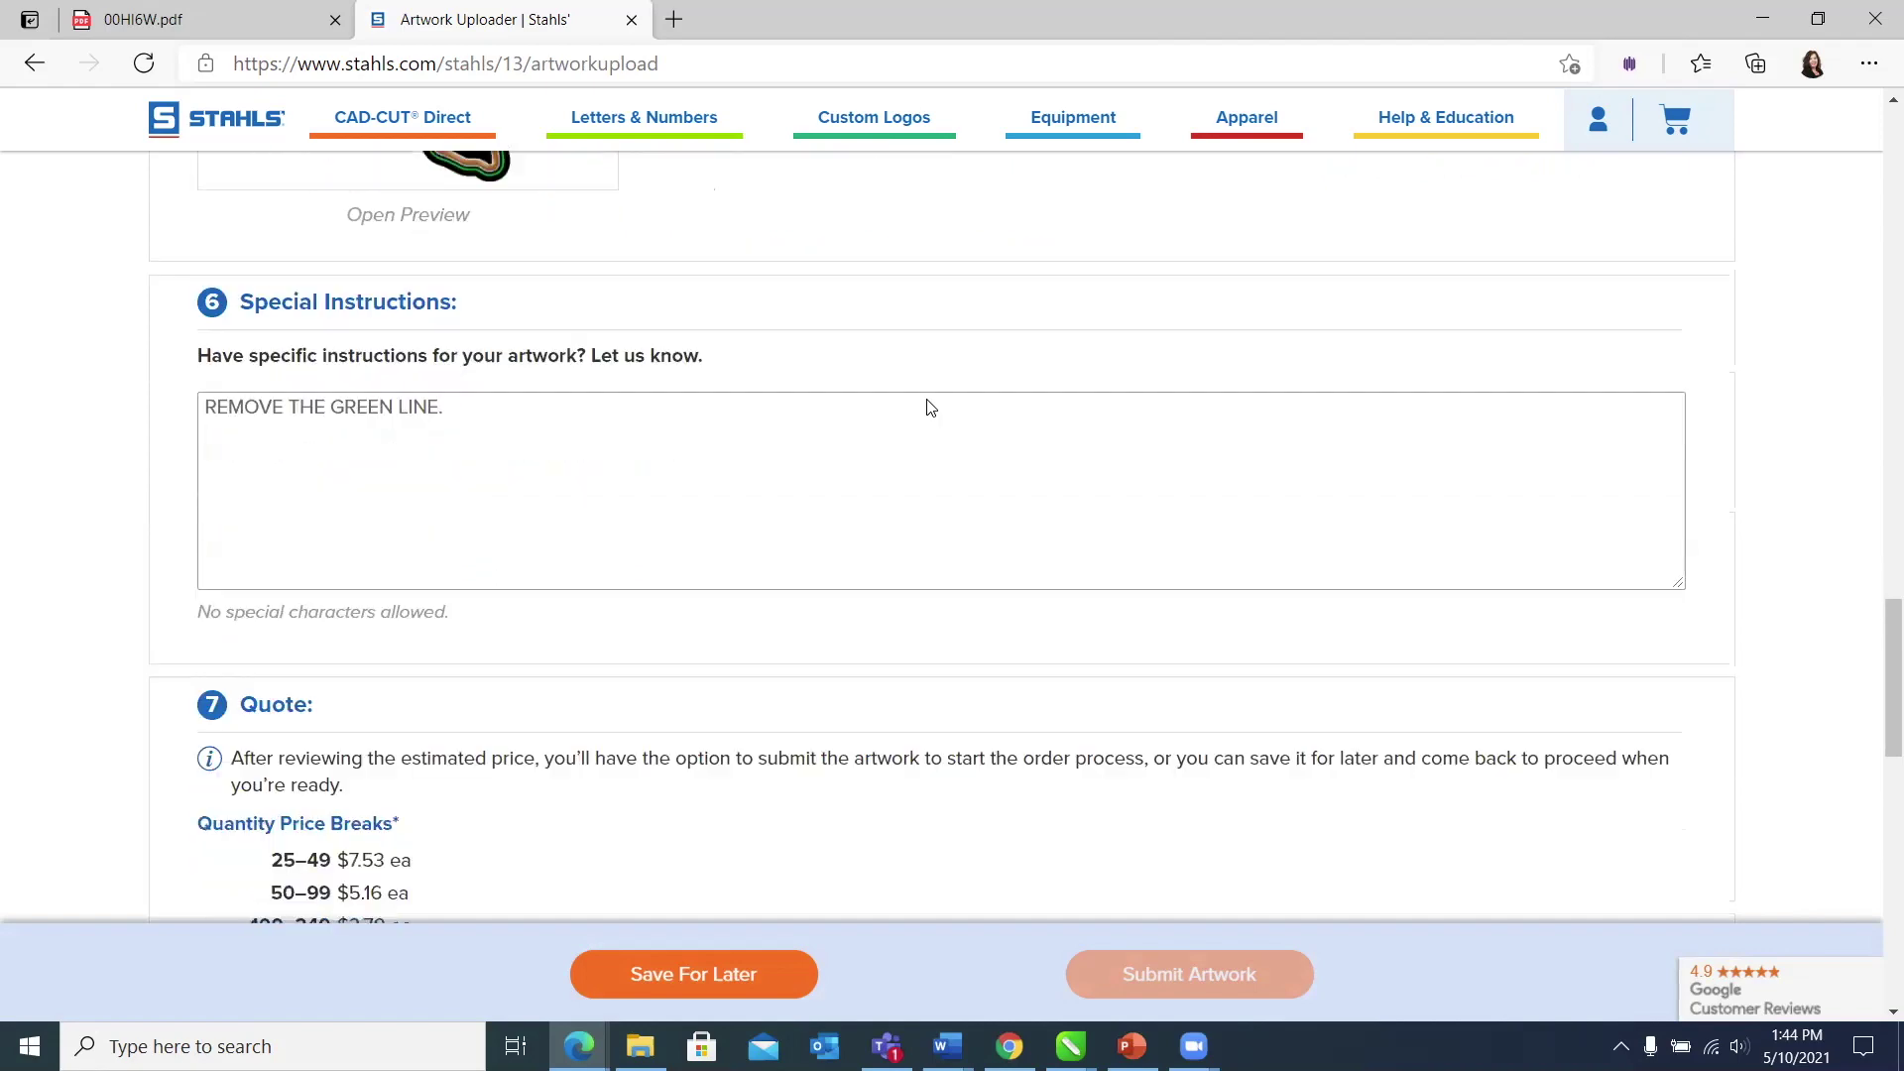
scroll(929, 401, down, 3)
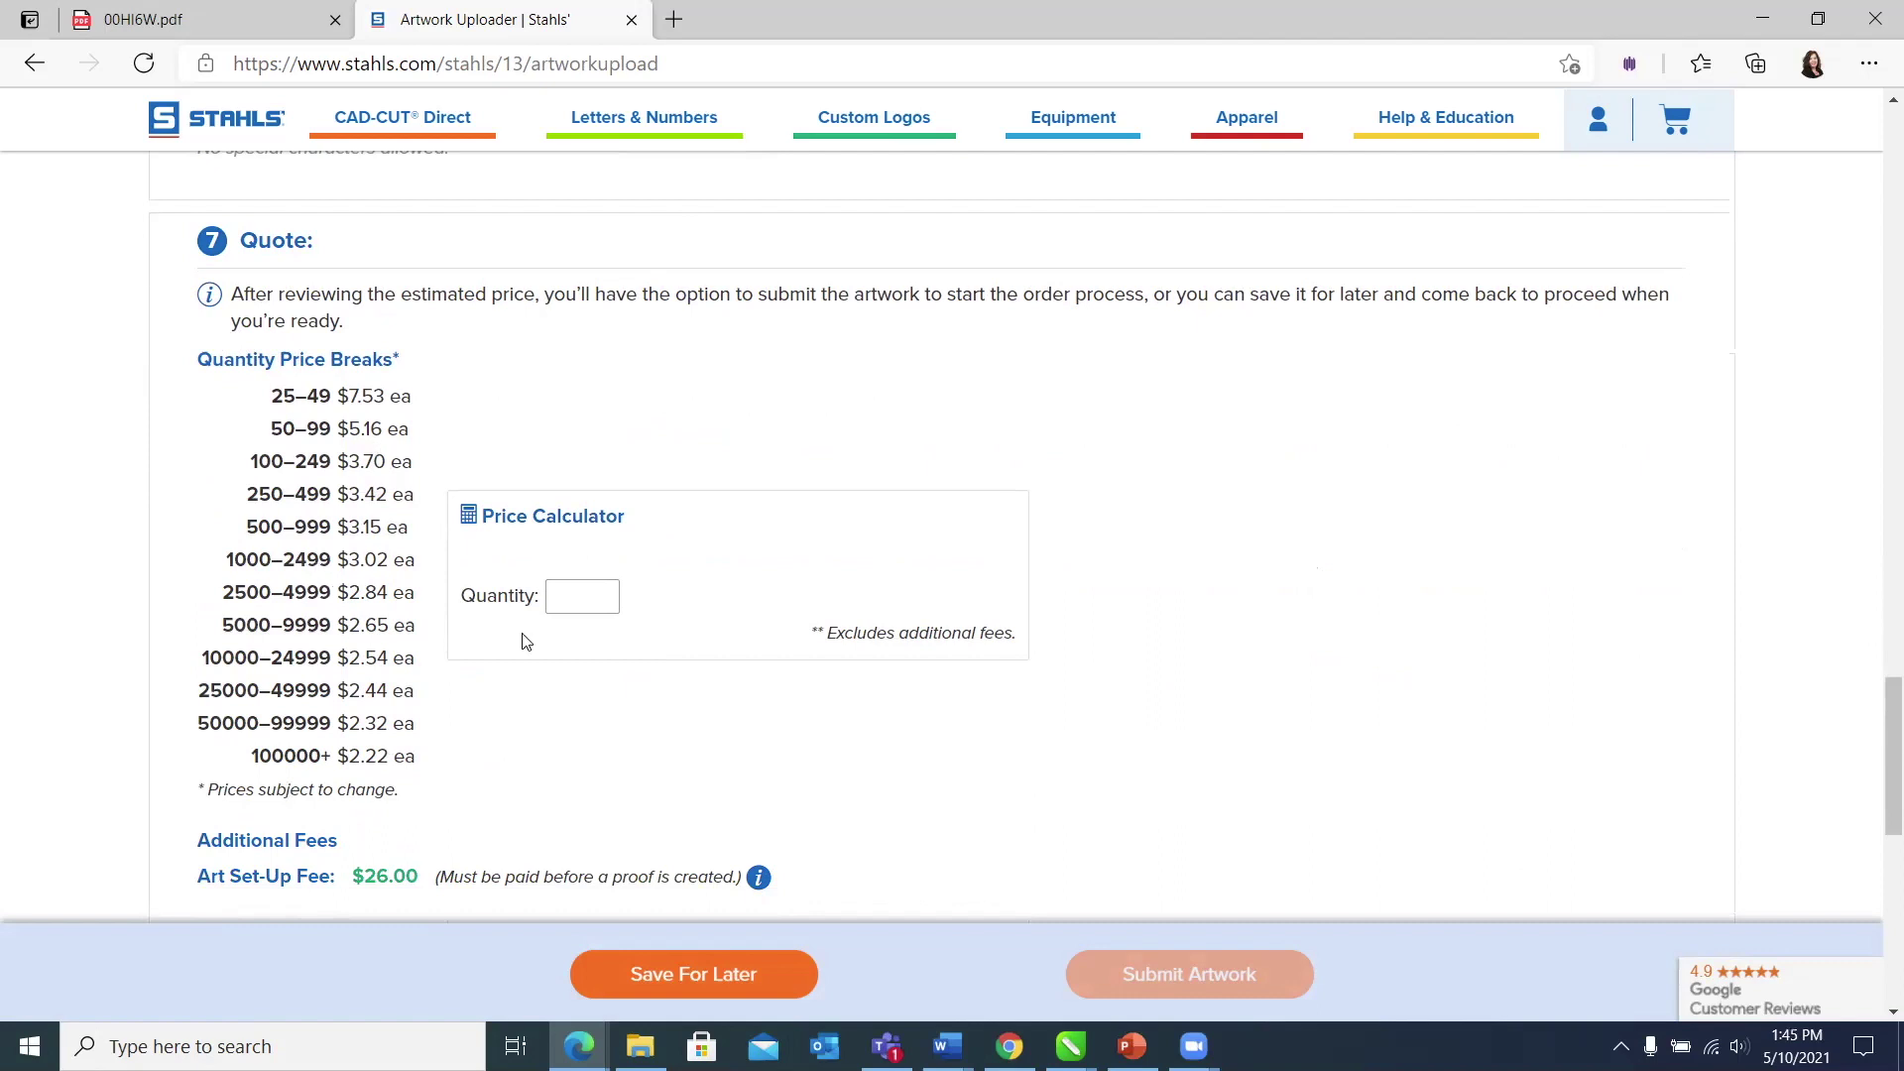
scroll(595, 595, down, 3)
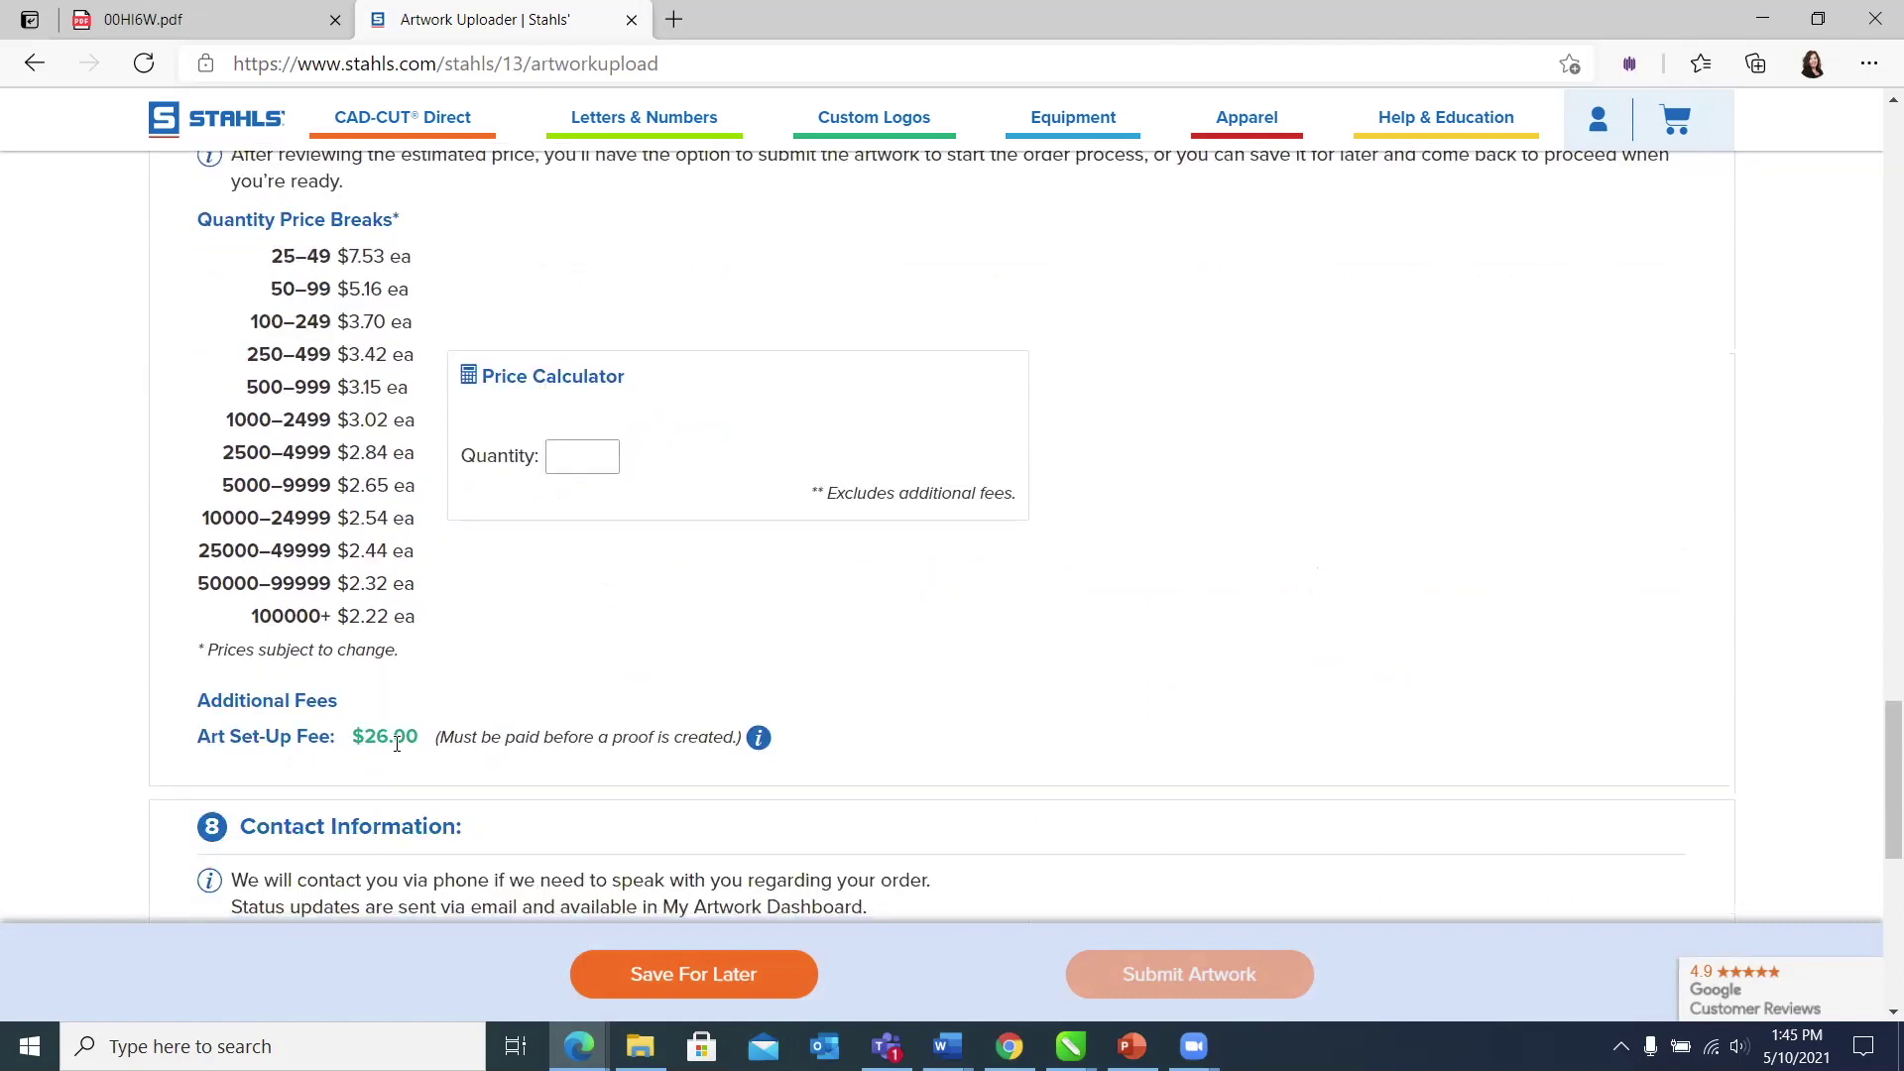
mouse_move(759, 759)
scroll(672, 499, up, 10)
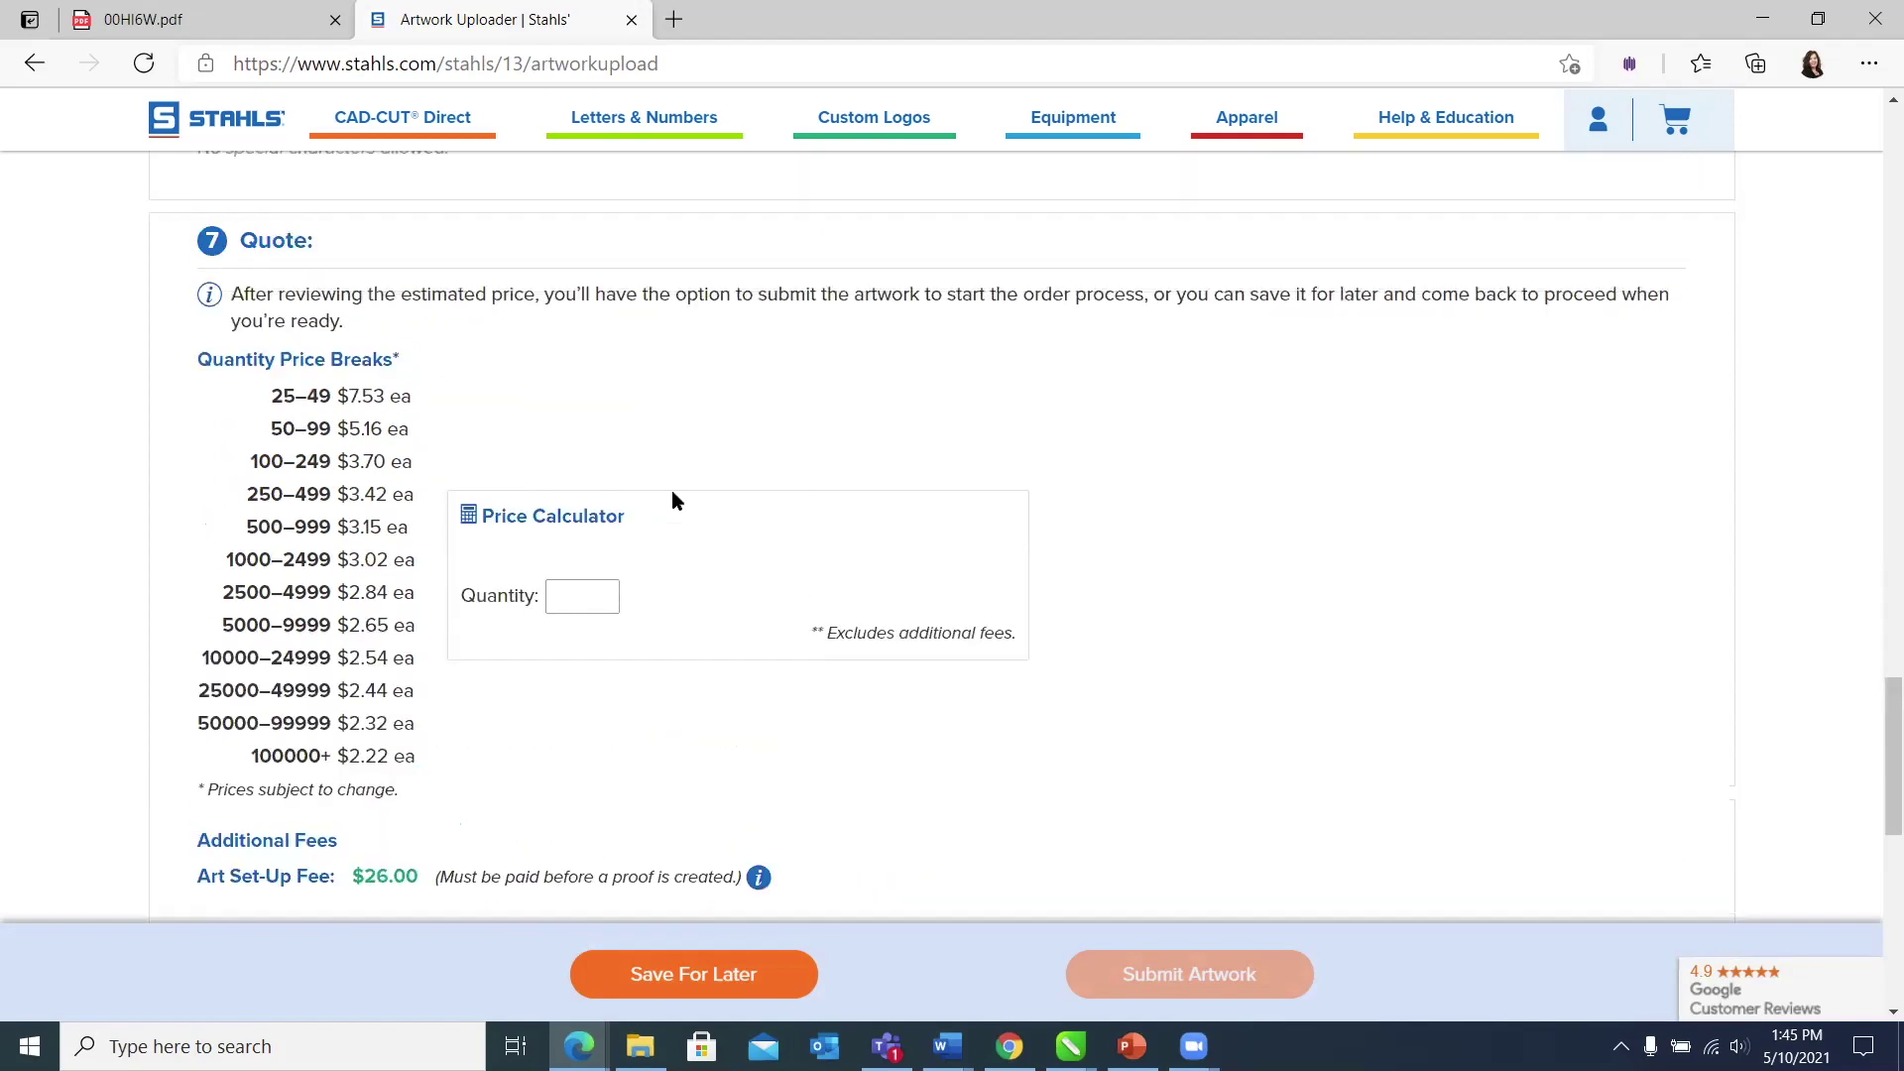
Step: Change the finished width to 2 inches, dropping the 25–49 quote to $4.53 each
scroll(672, 500, up, 1)
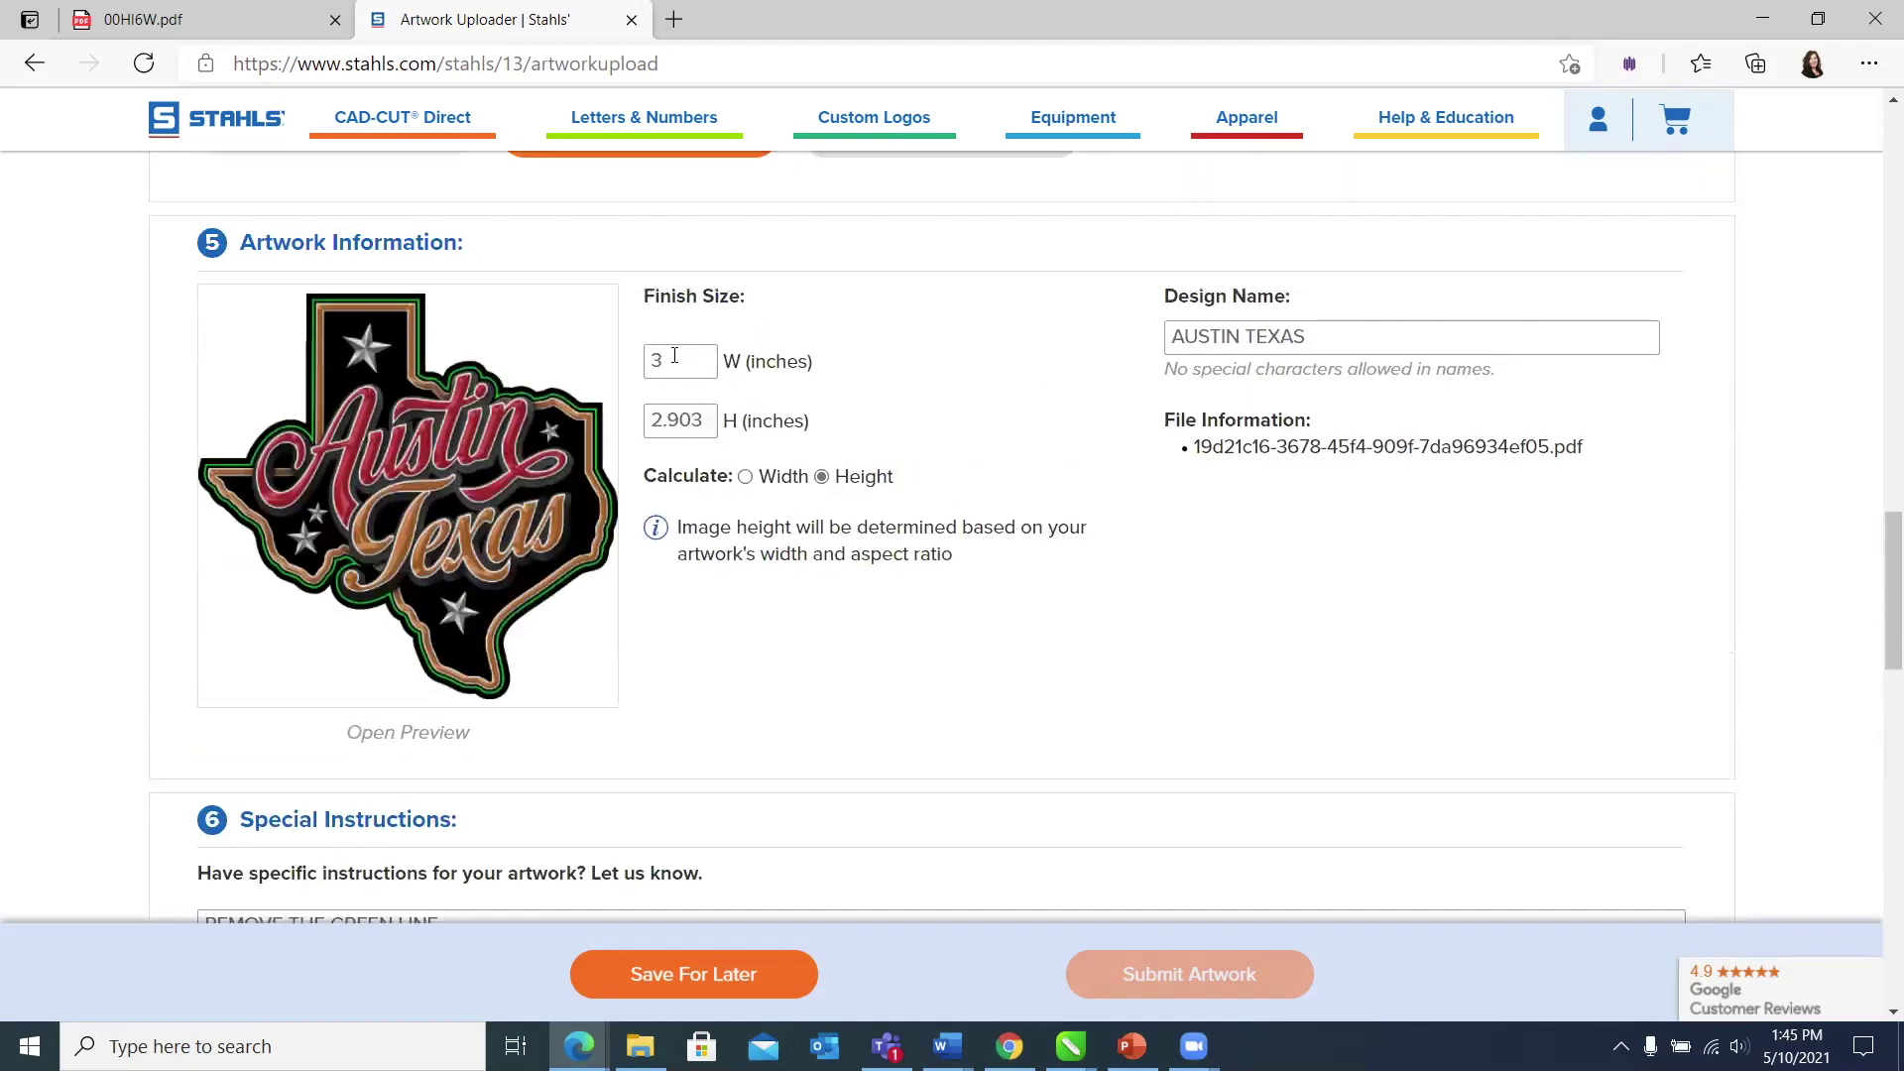
key(Tab)
text(2)
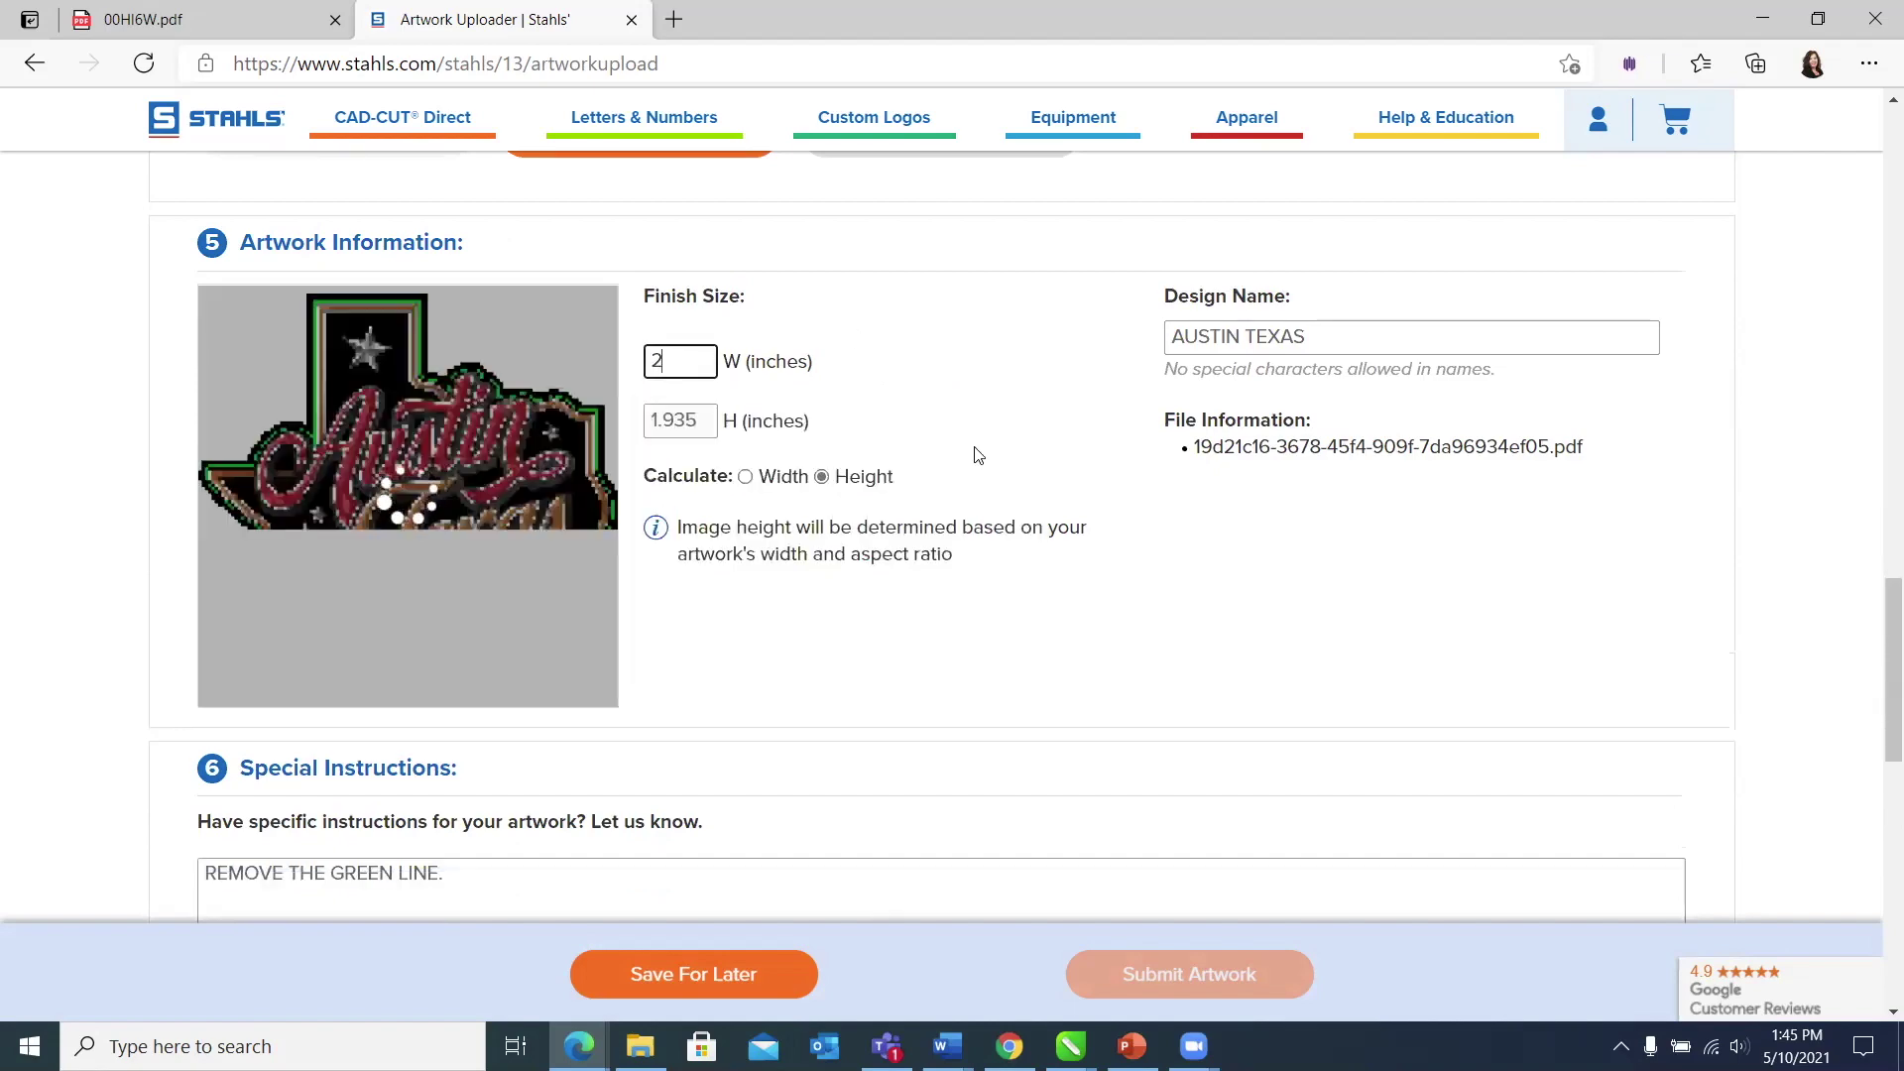
scroll(735, 527, down, 5)
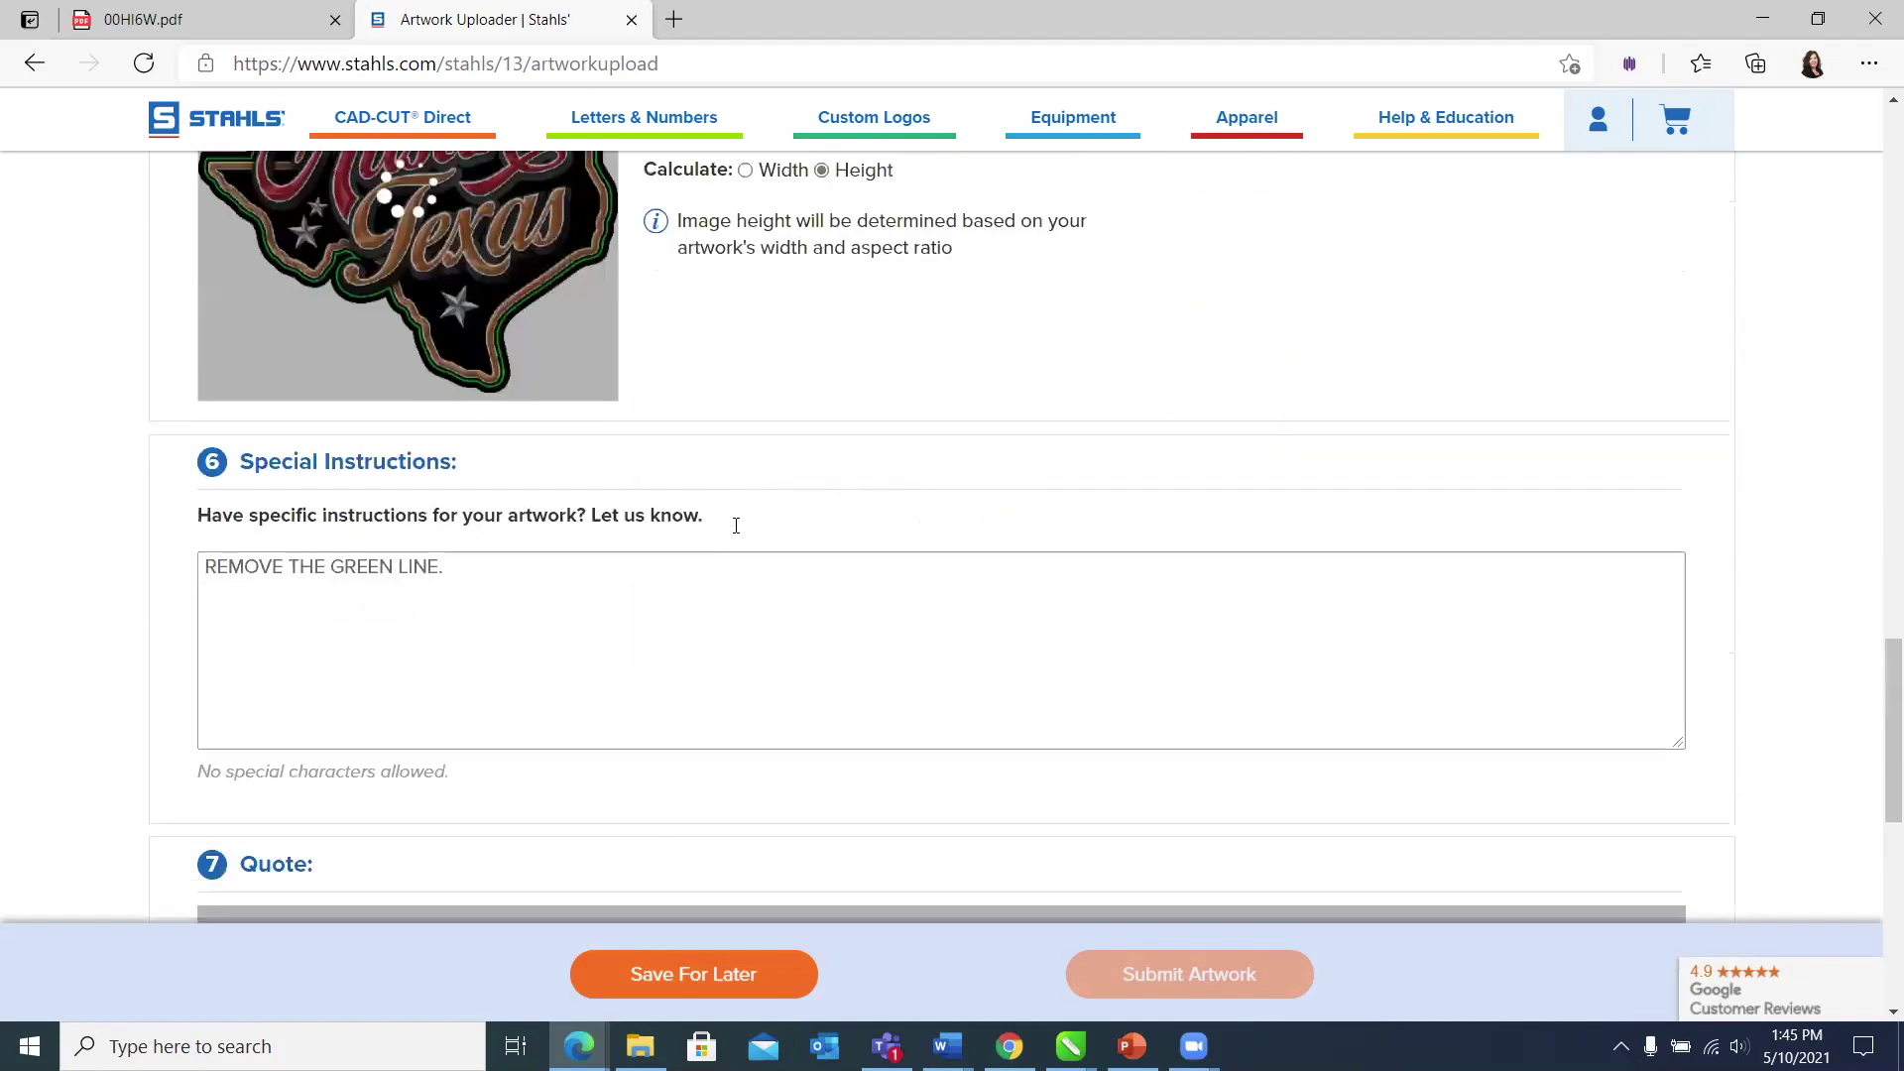
scroll(737, 534, down, 1)
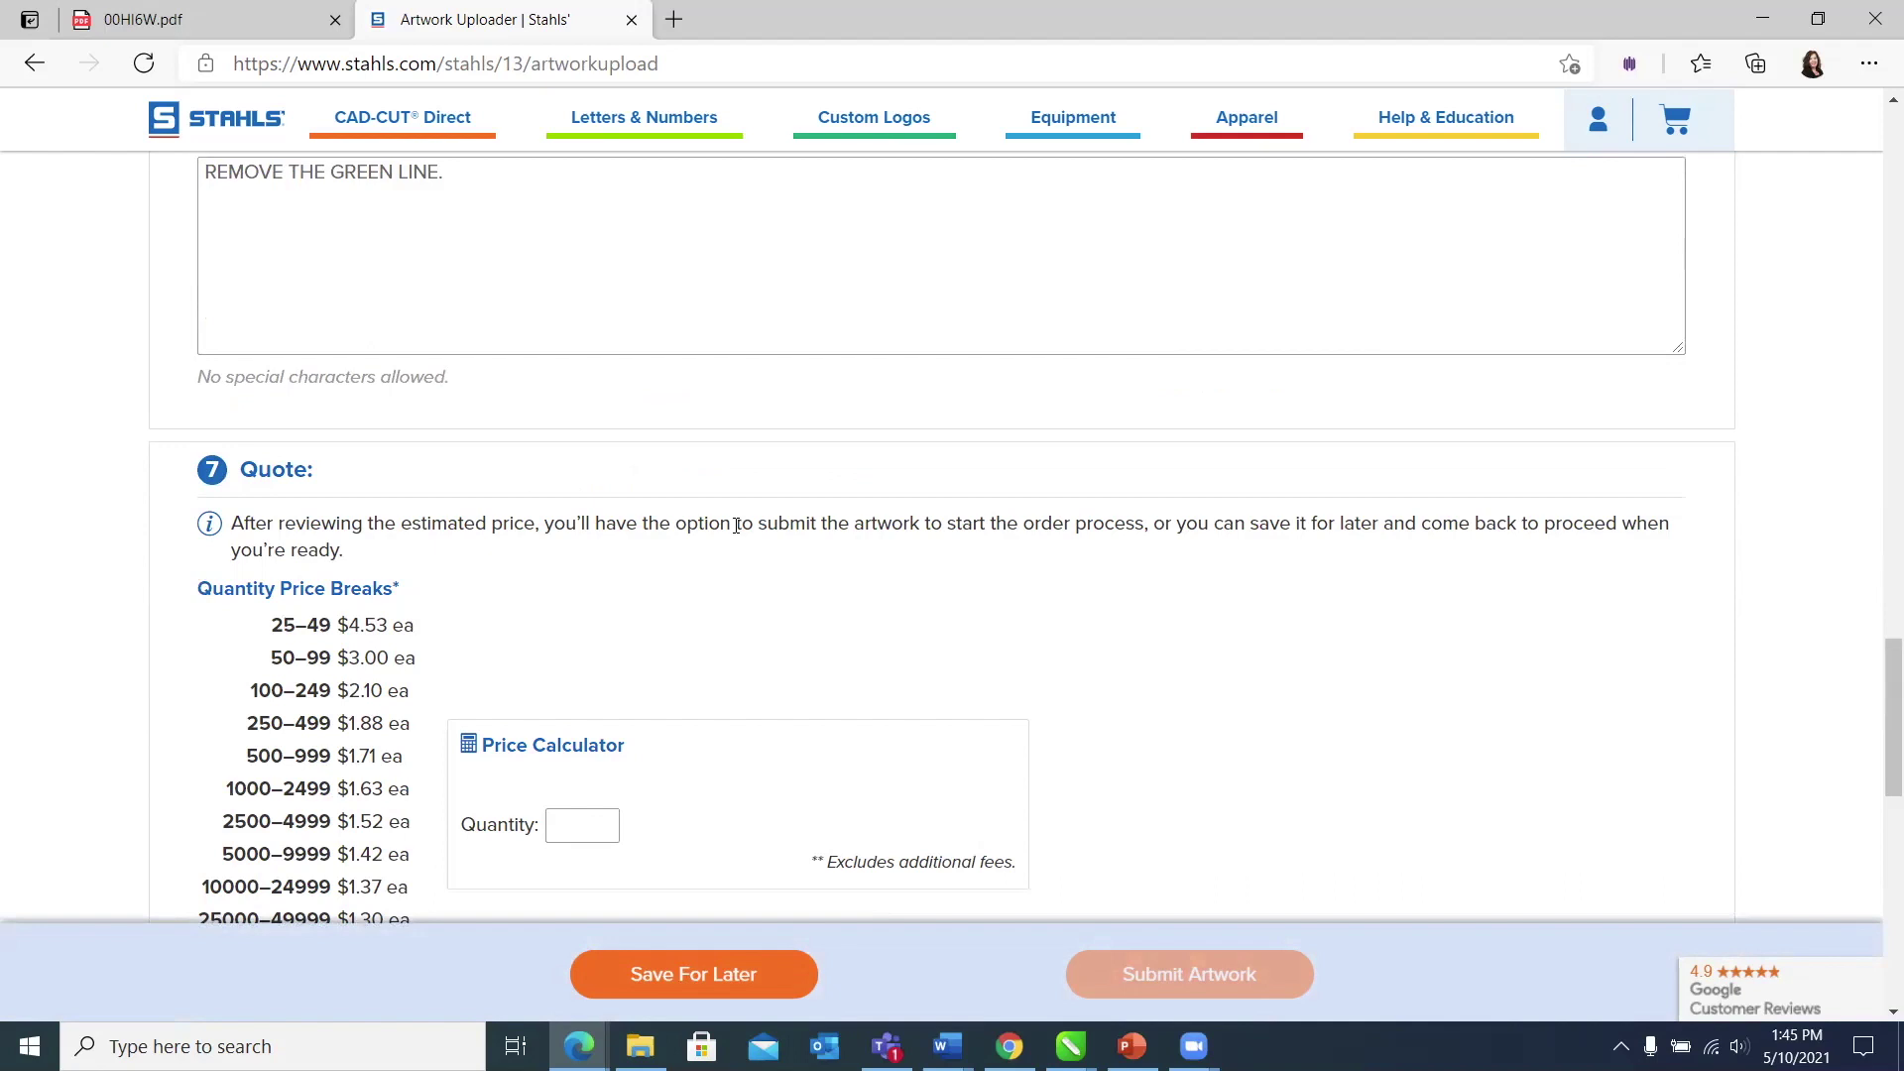
scroll(830, 669, down, 2)
click(612, 553)
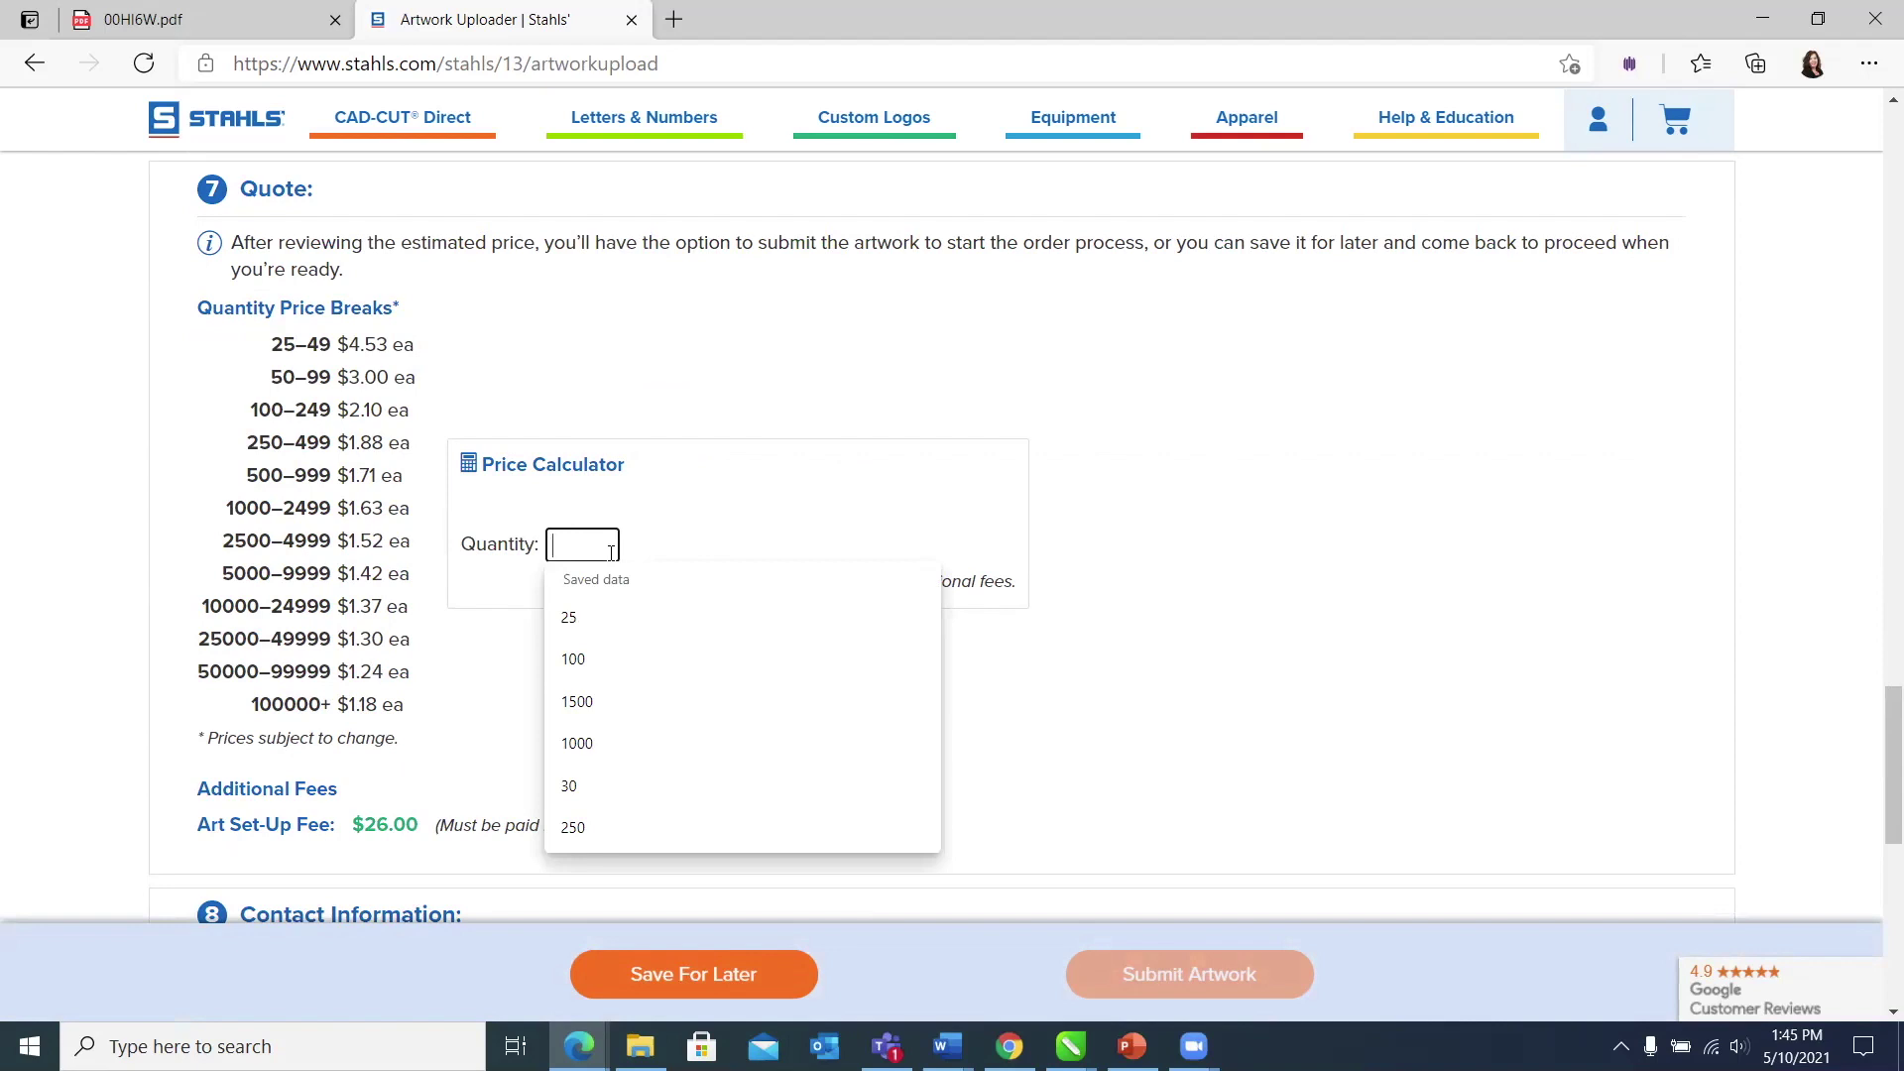
Step: Enter a quantity of 50 in the Price Calculator, bringing the estimated total to $176.00
text(50)
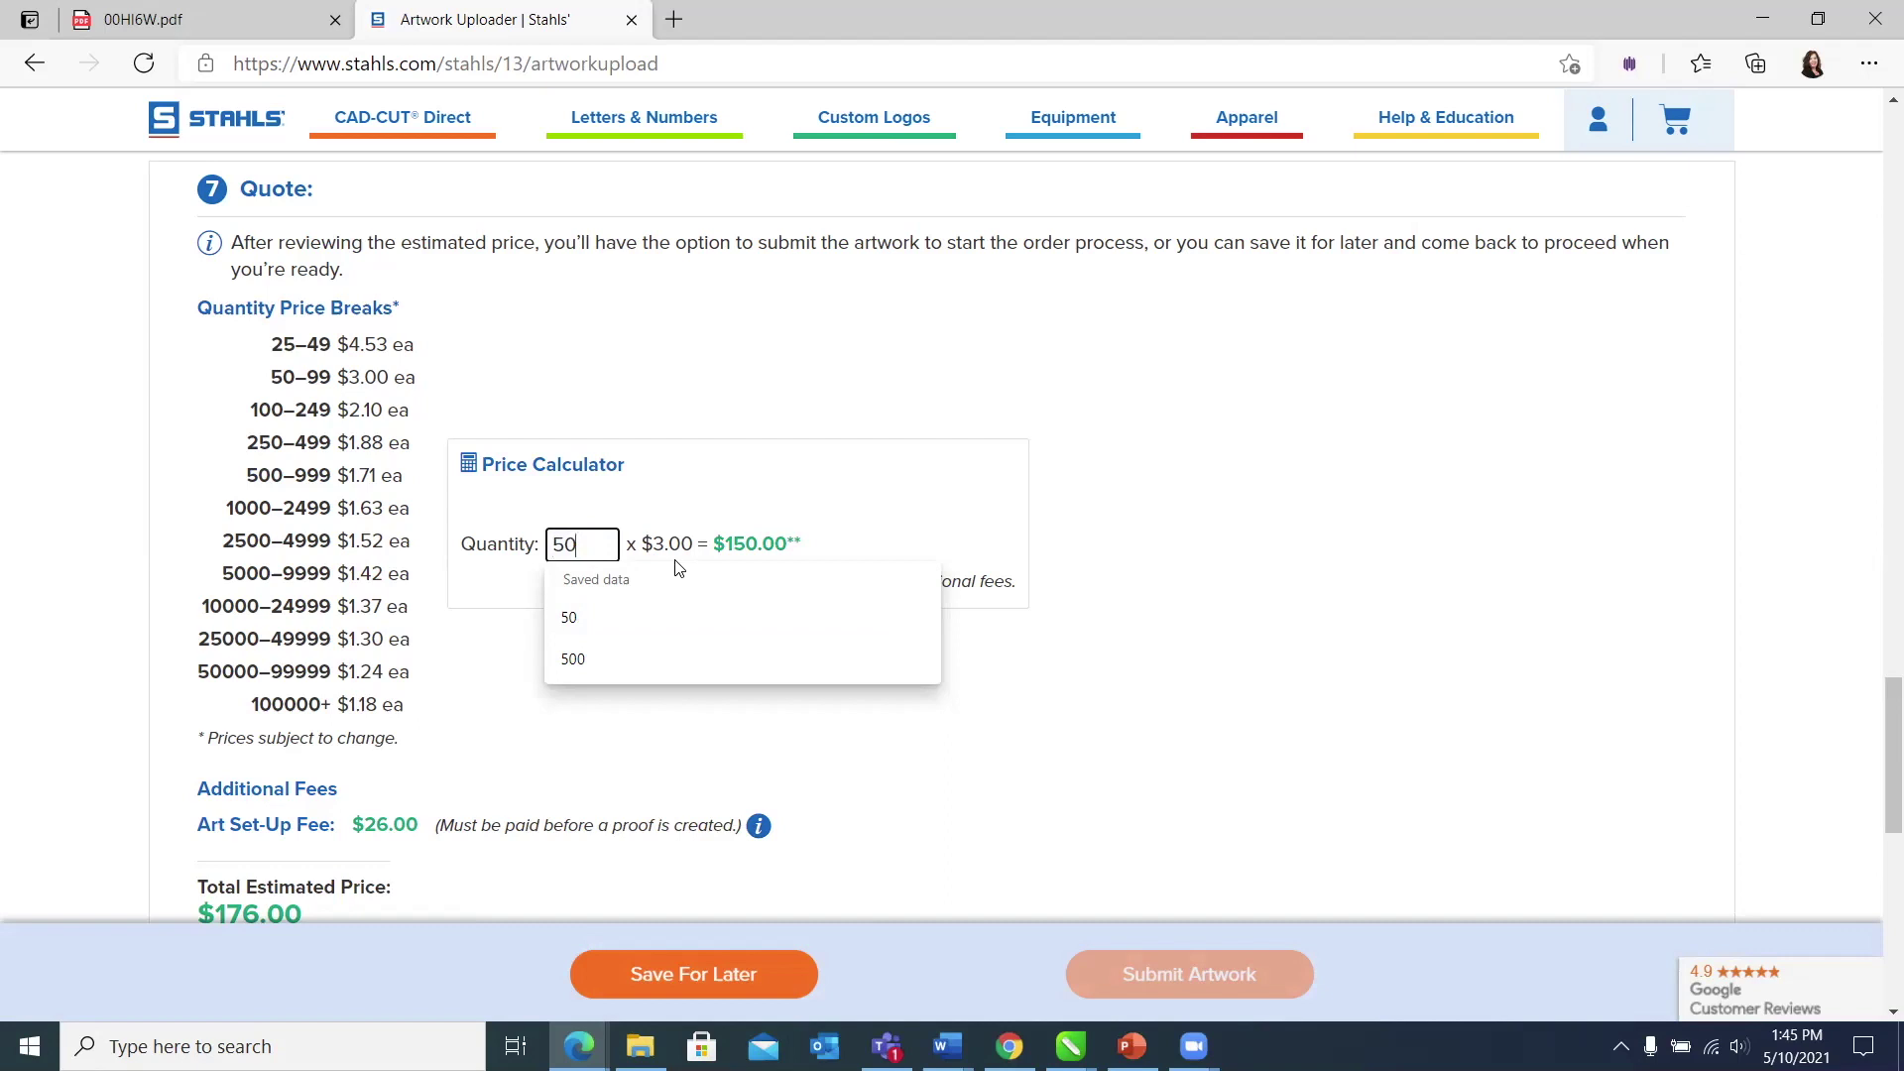
click(1253, 452)
scroll(1253, 453, down, 3)
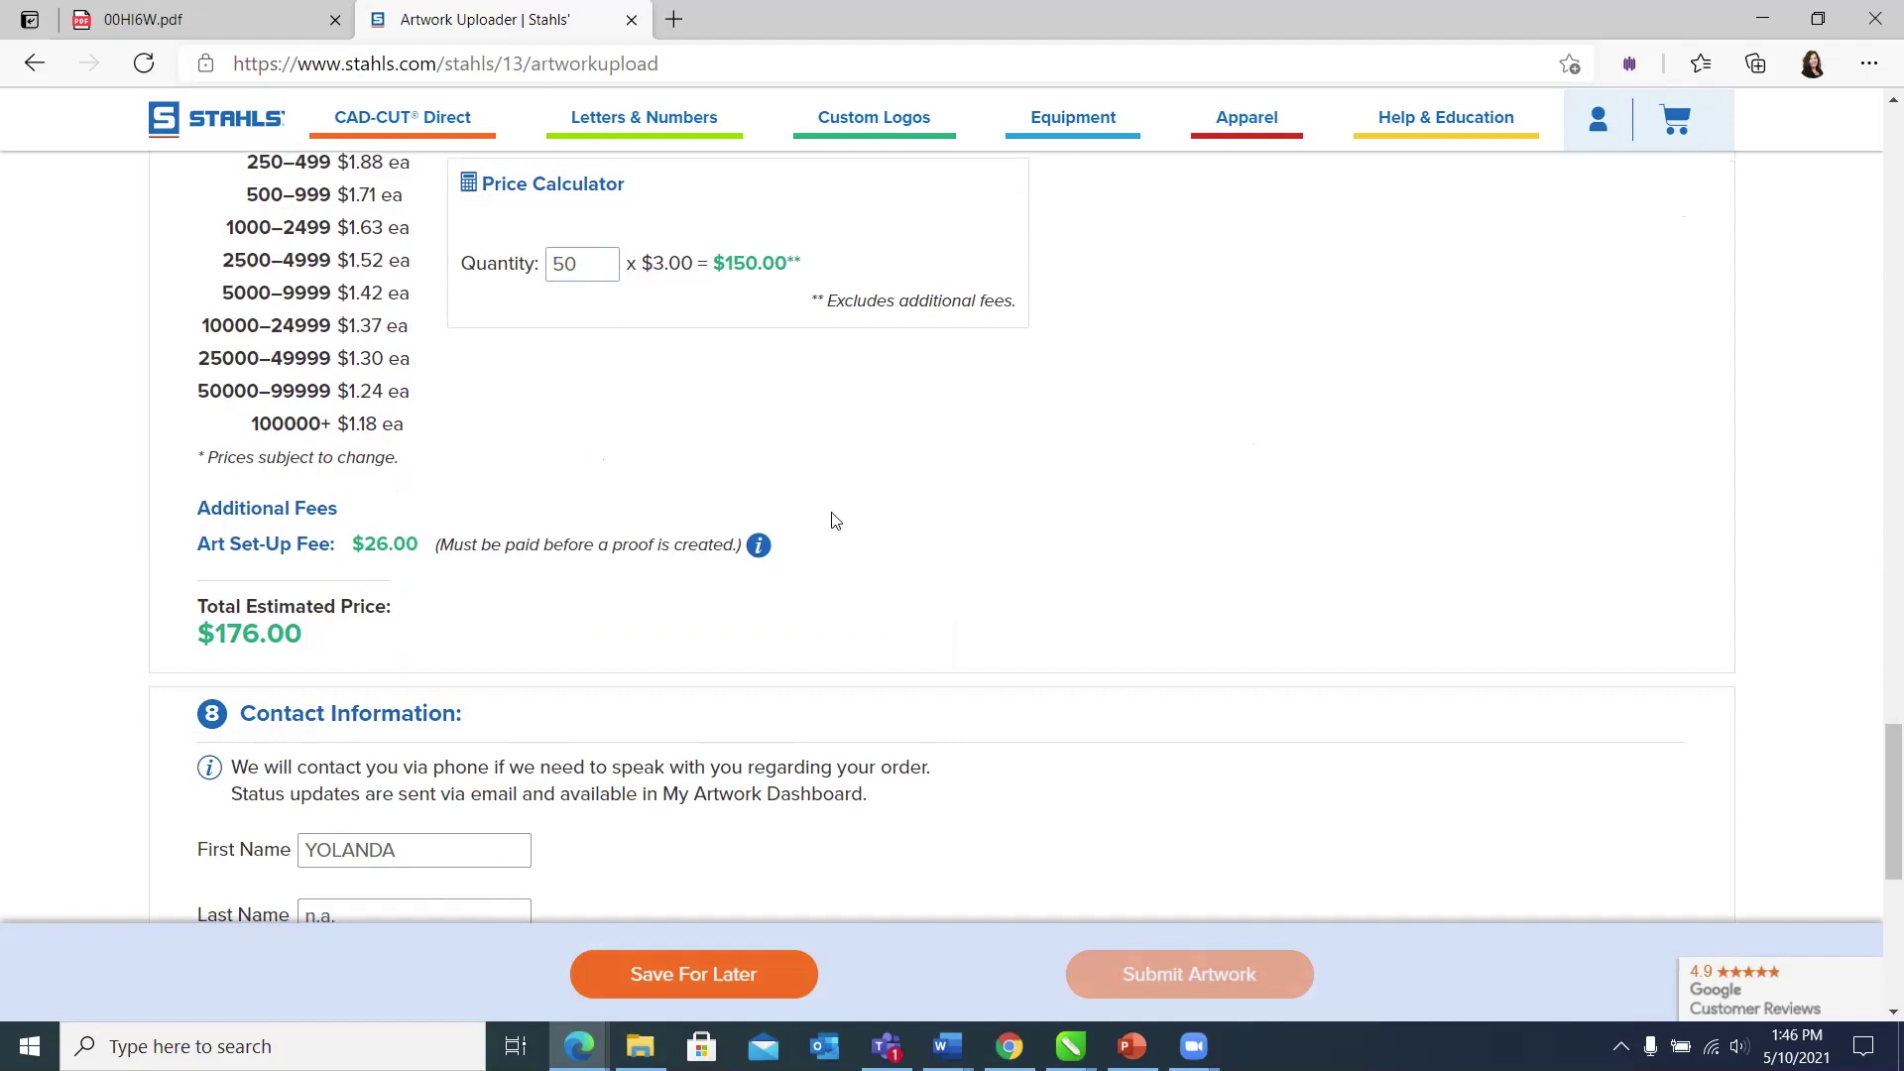
scroll(891, 483, down, 1)
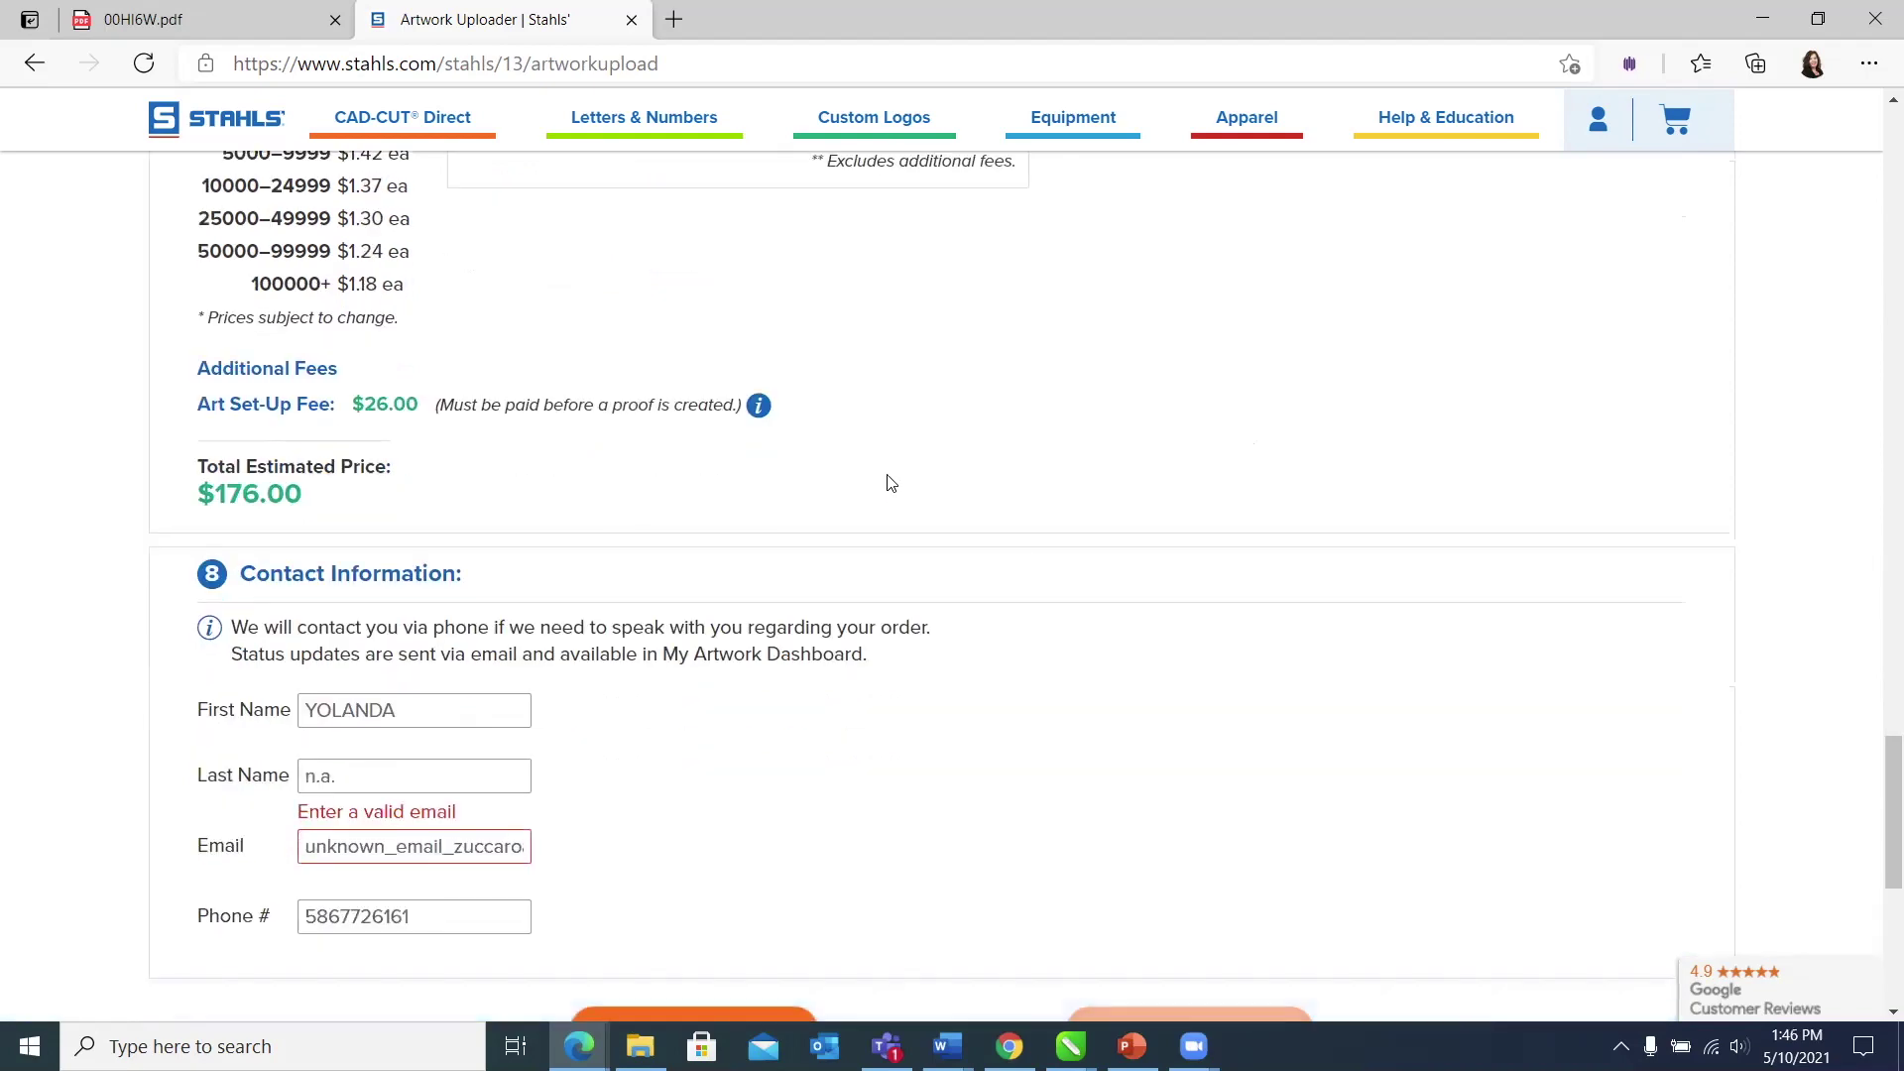
scroll(890, 483, down, 1)
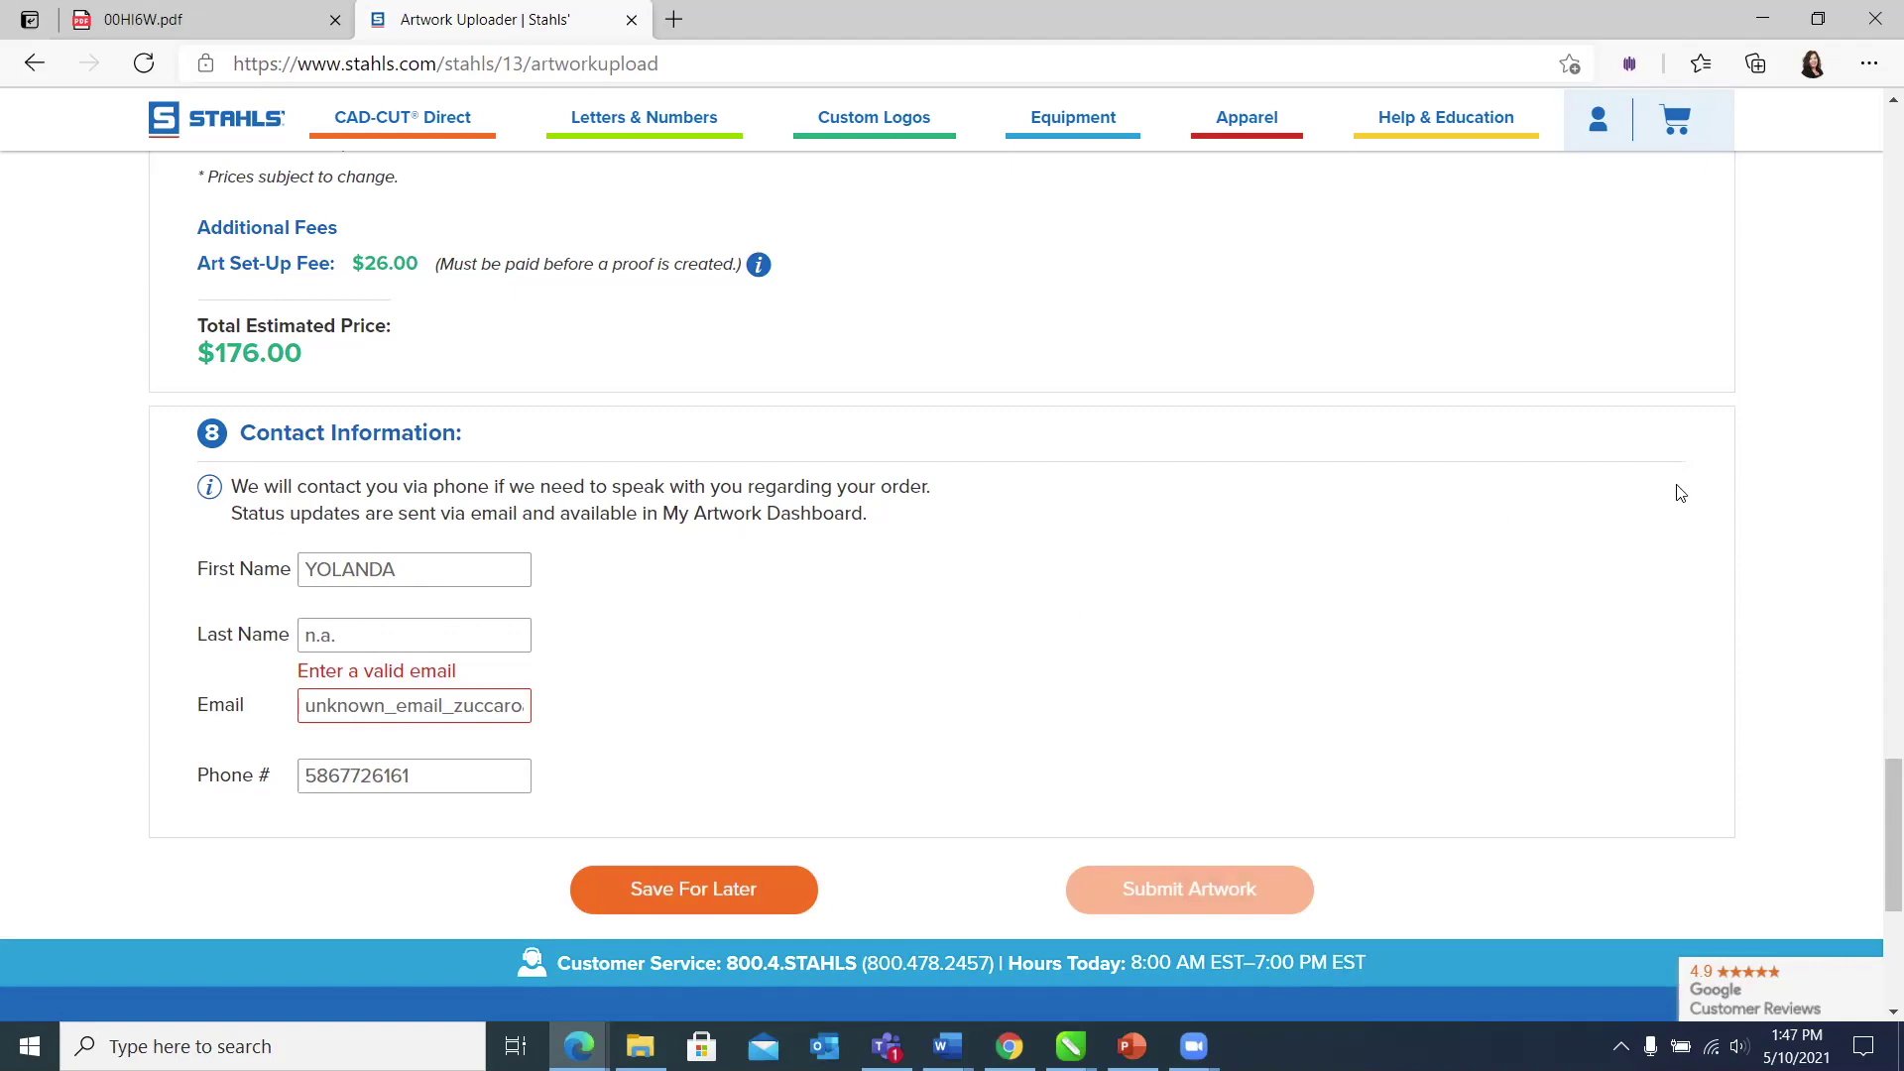
Step: Replace the invalid Email field entry with the contact's correct e-mail address
scroll(1214, 537, down, 3)
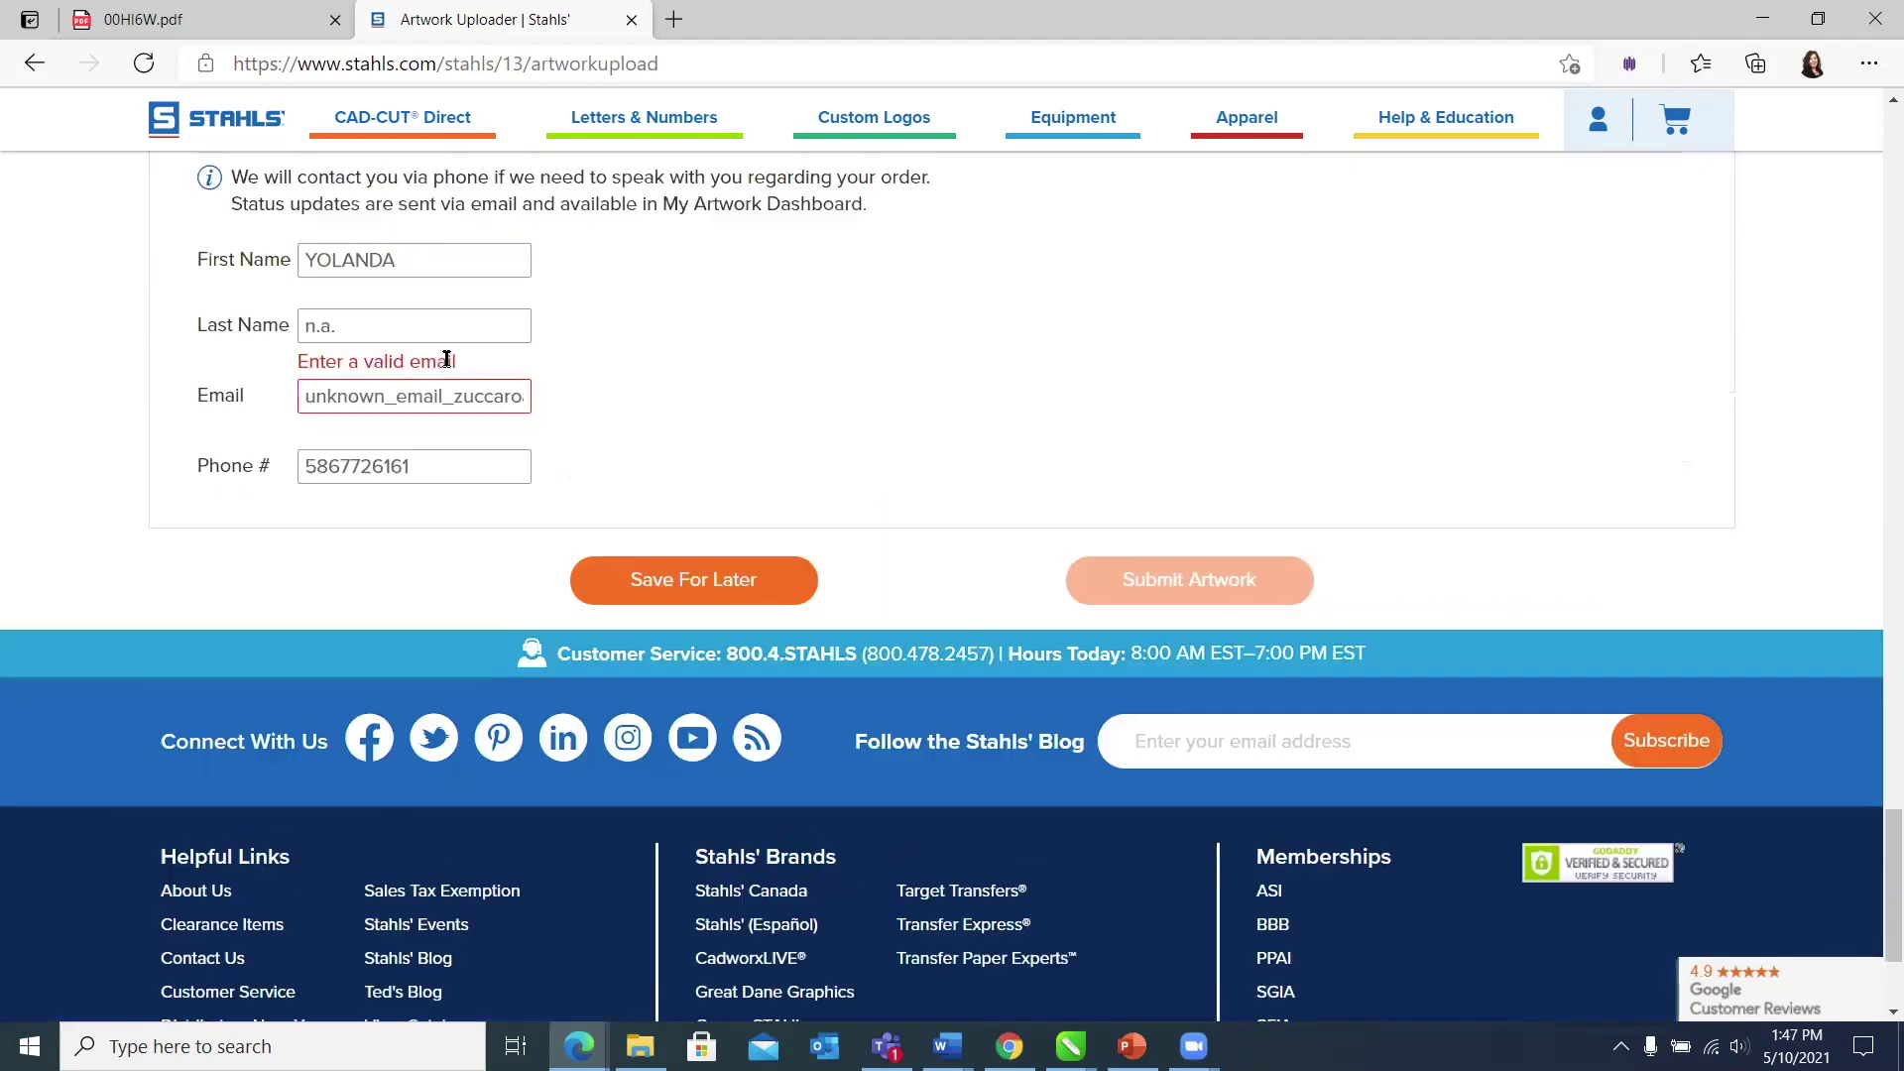
scroll(446, 359, up, 1)
drag(303, 426, 729, 412)
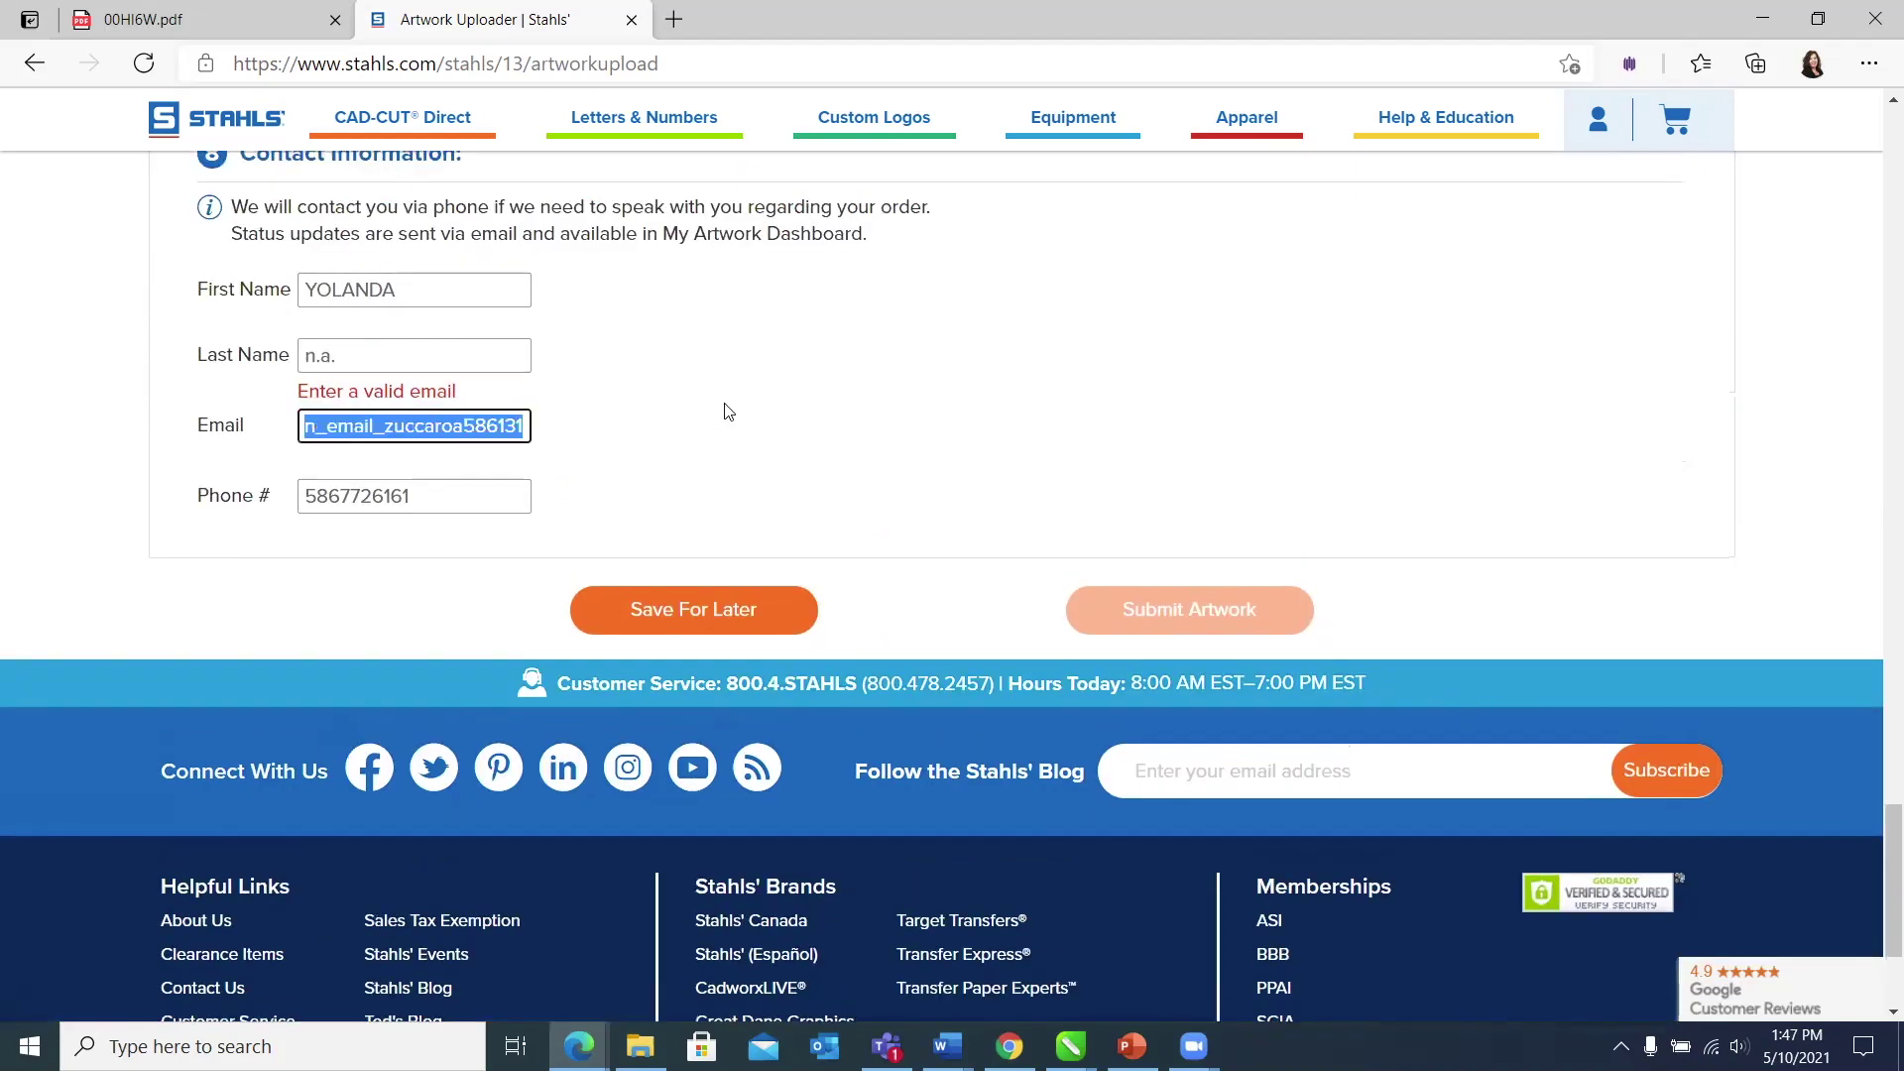
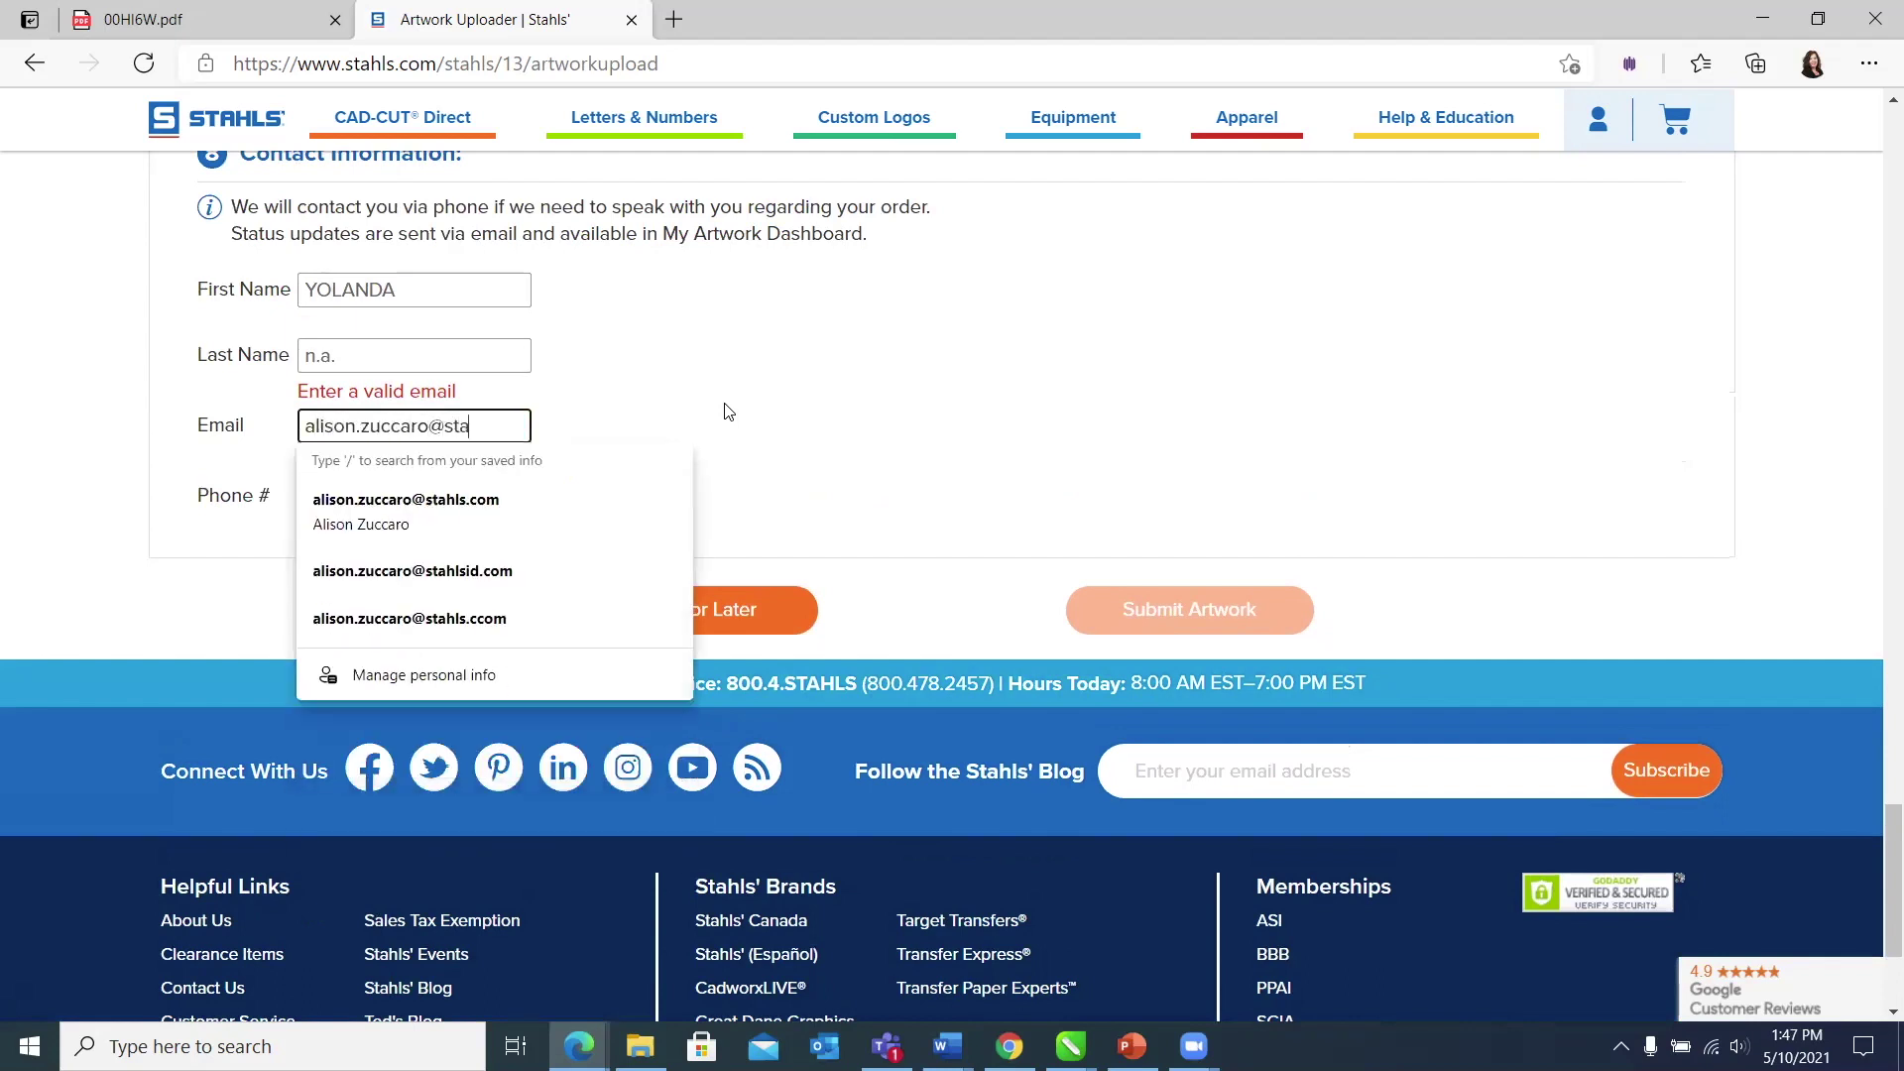
click(729, 411)
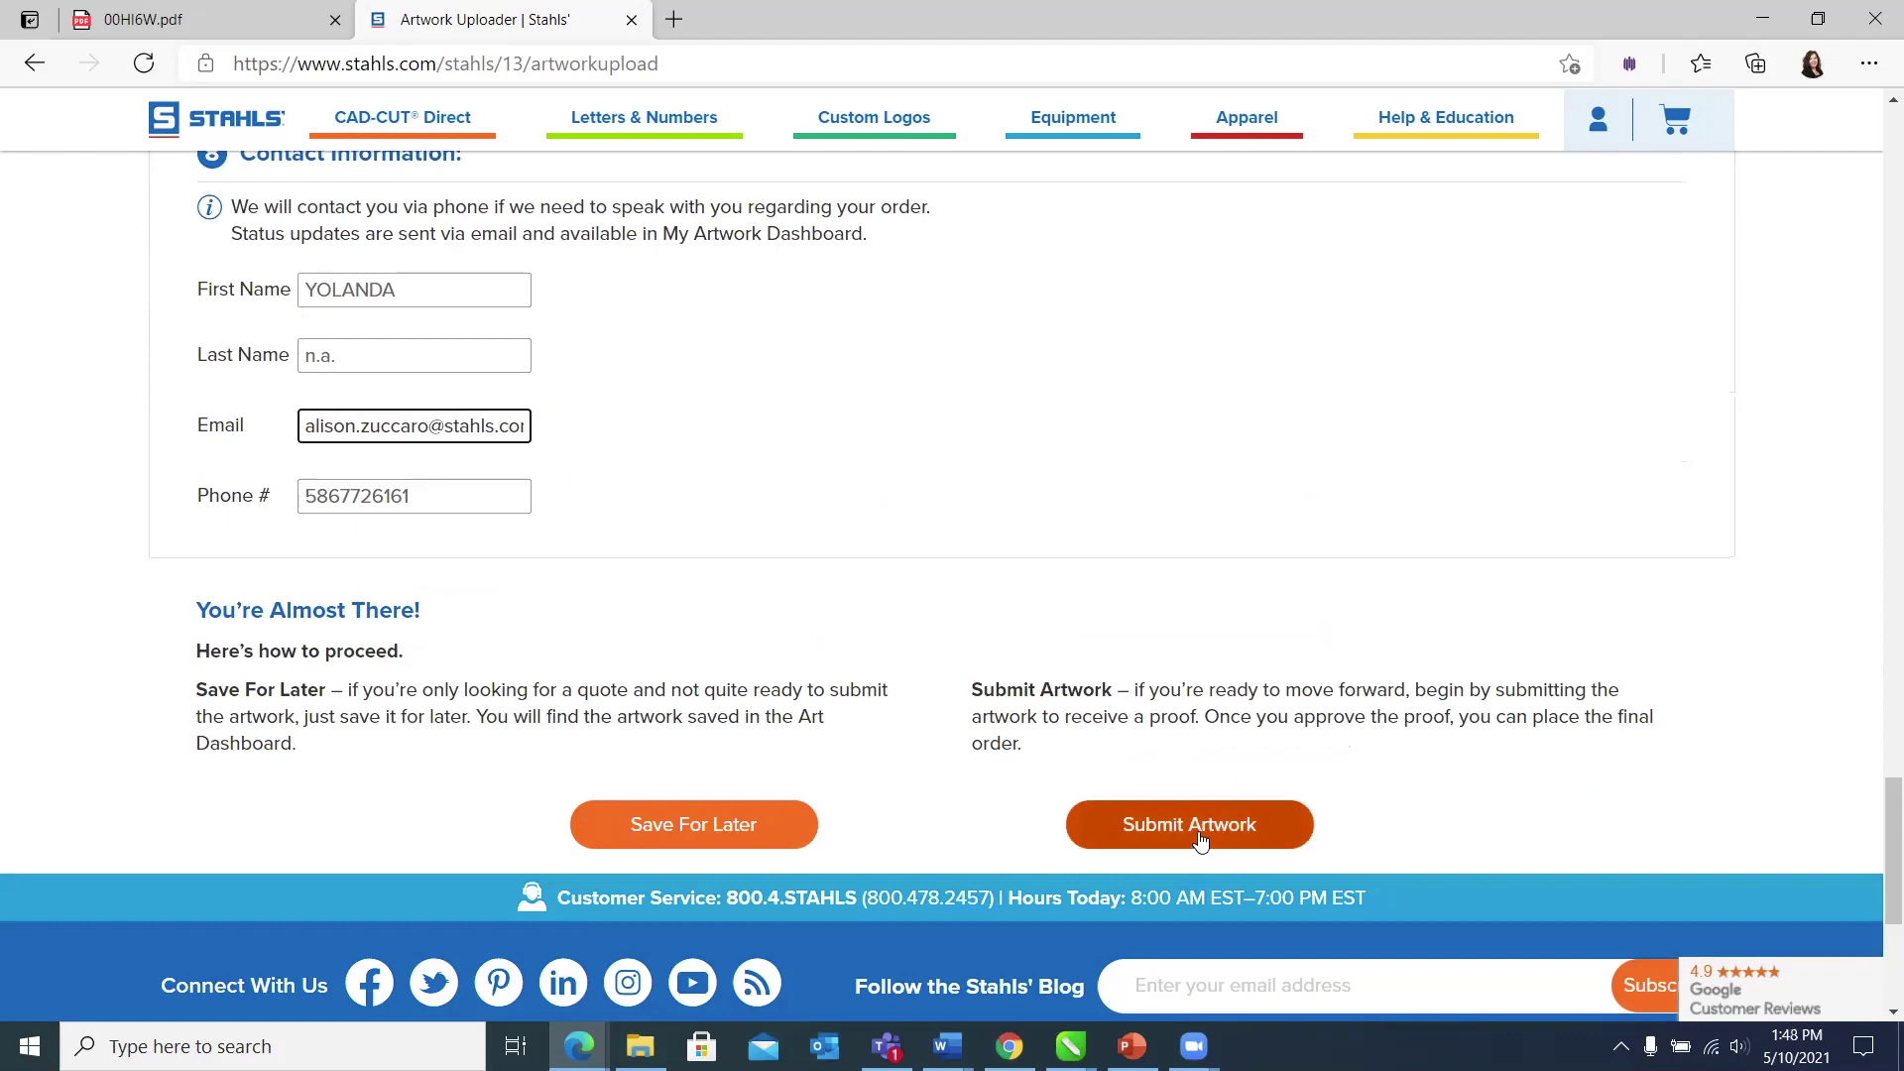
Step: Scroll back up to review the FlexStyle Options and Artwork Information sections
scroll(1319, 585, up, 10)
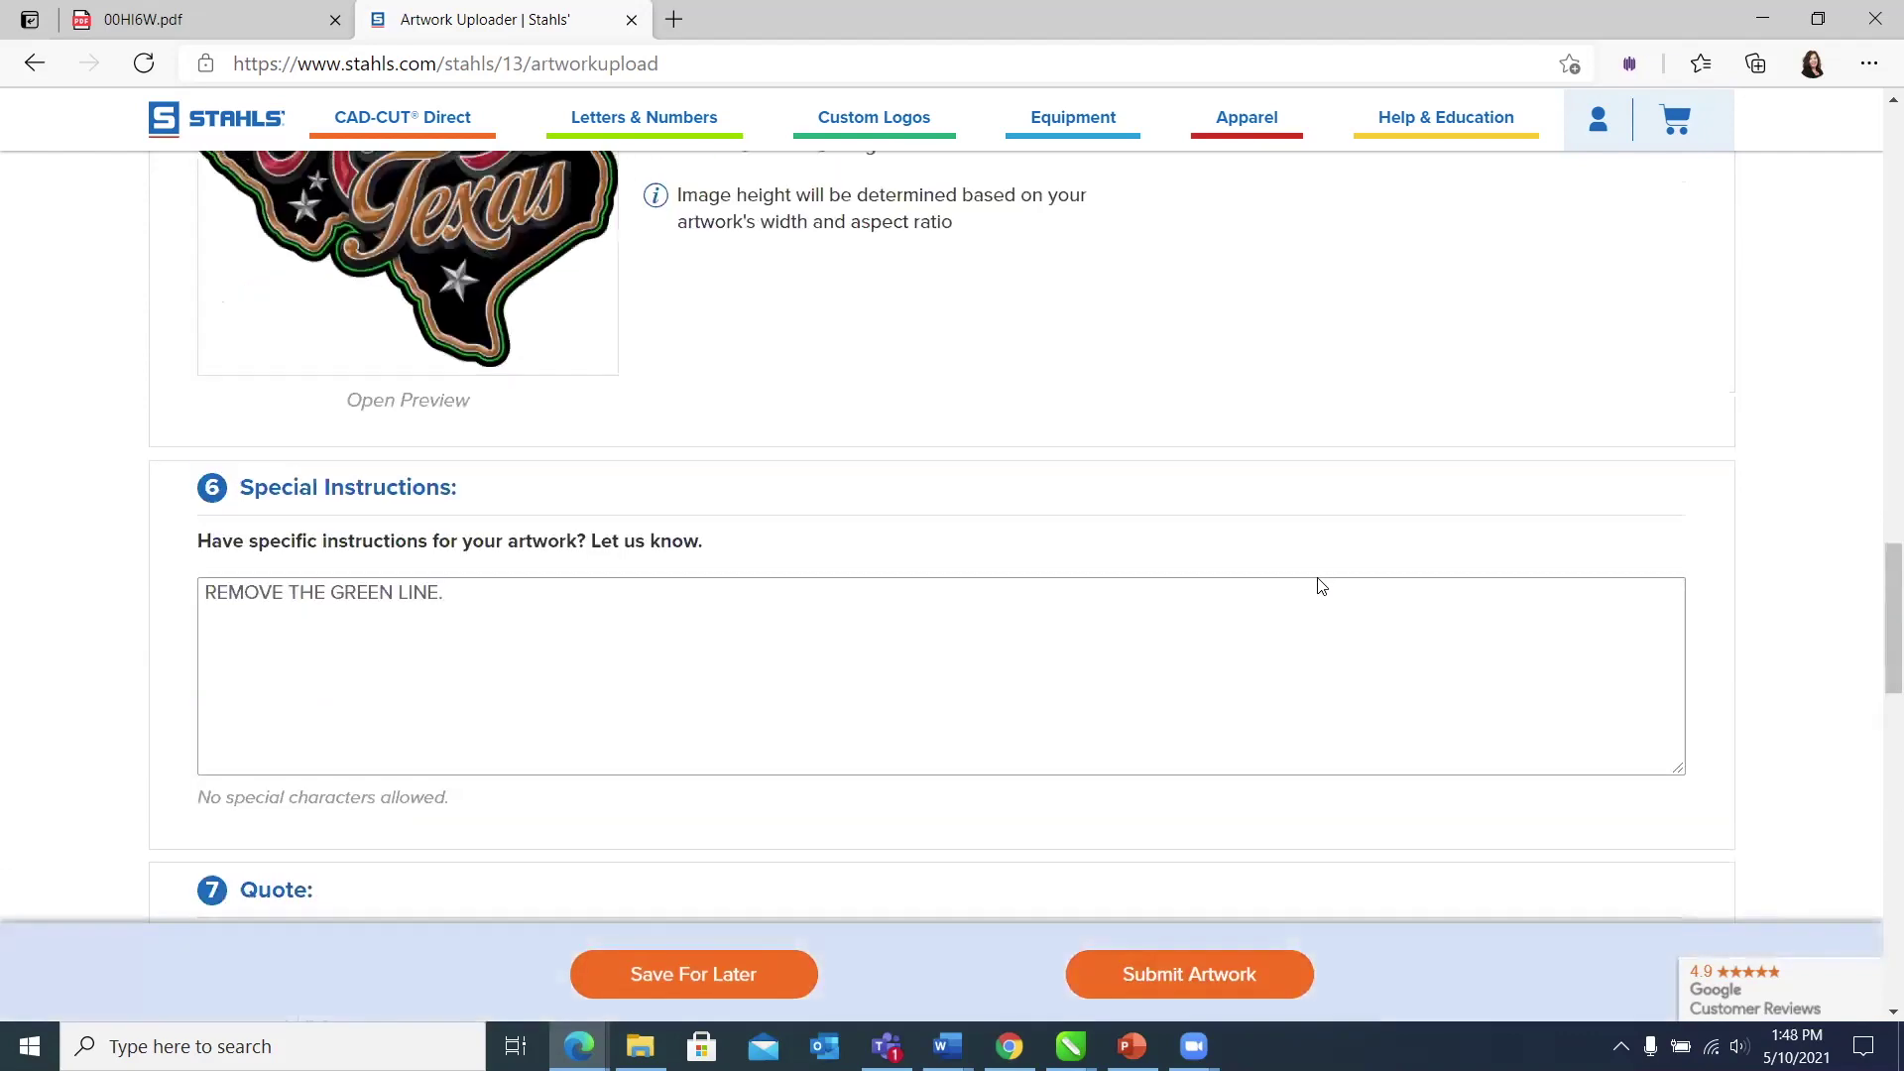
scroll(1319, 585, up, 7)
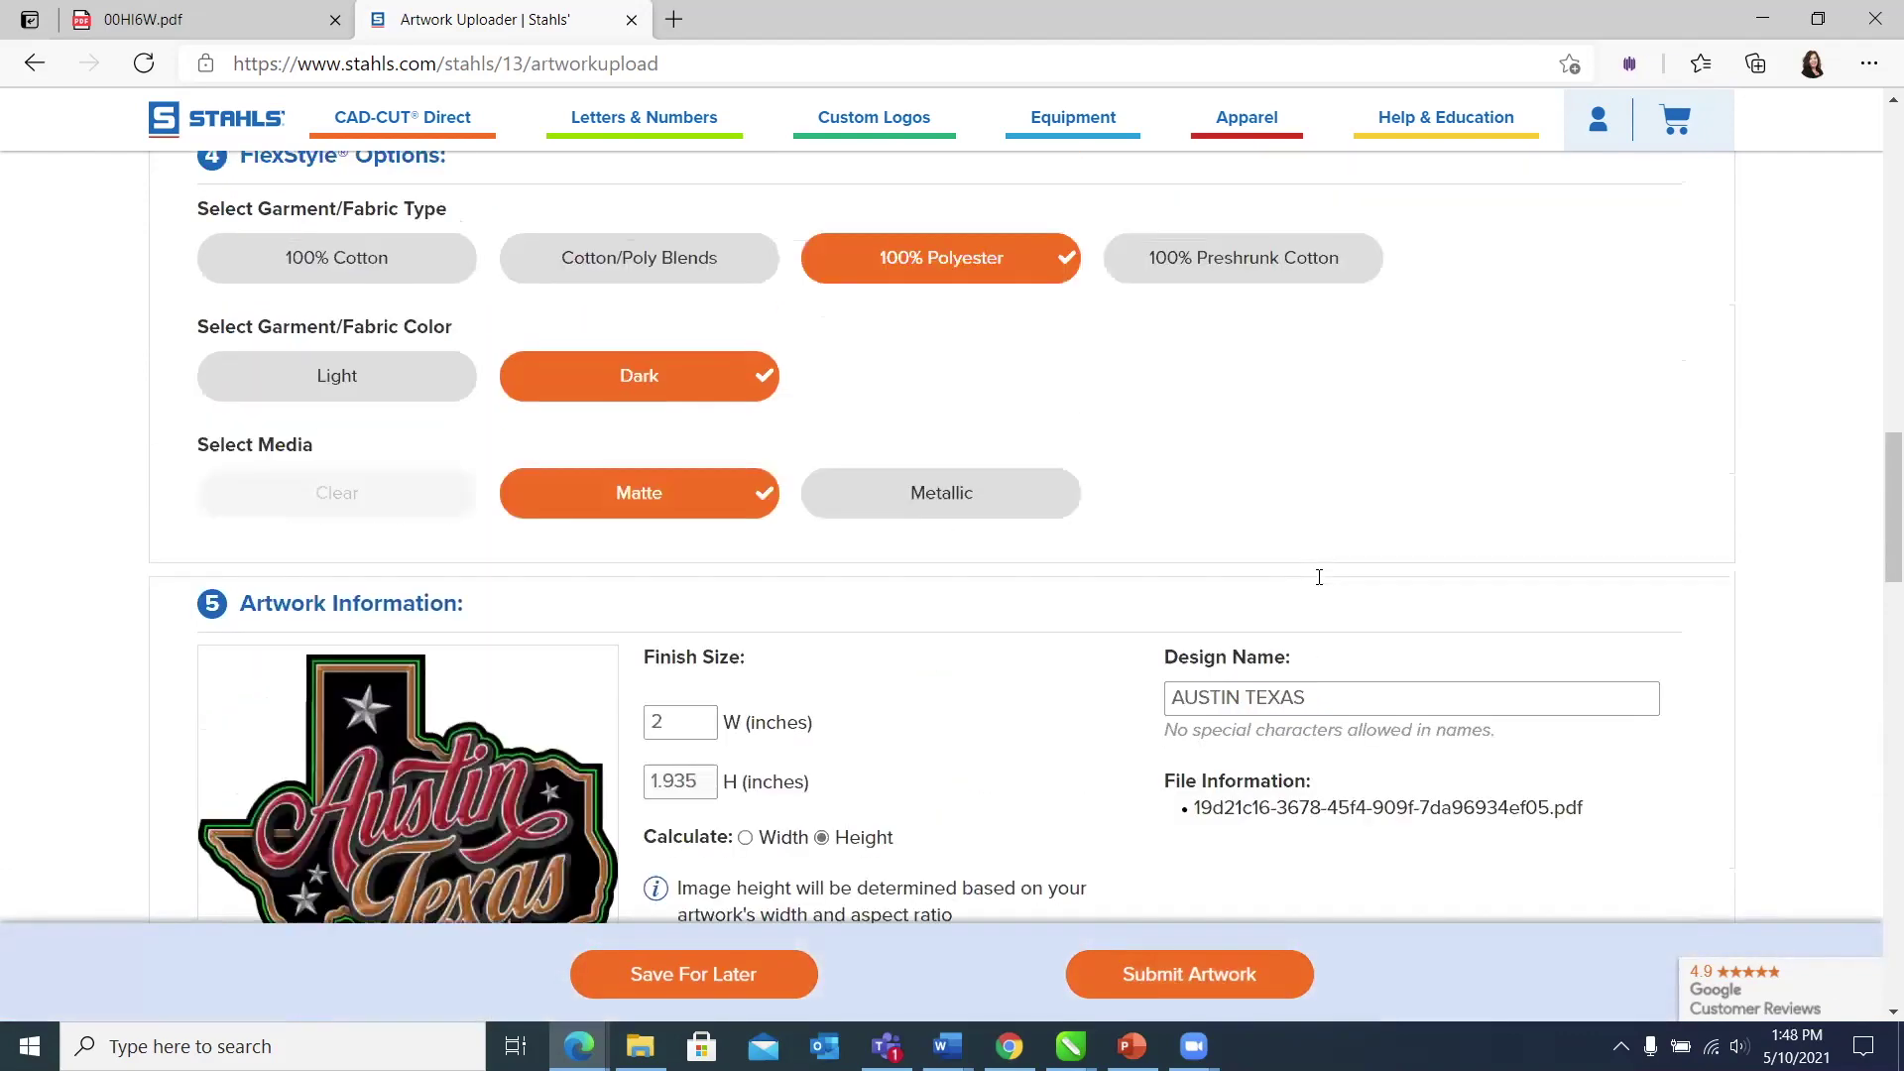
scroll(1319, 580, up, 2)
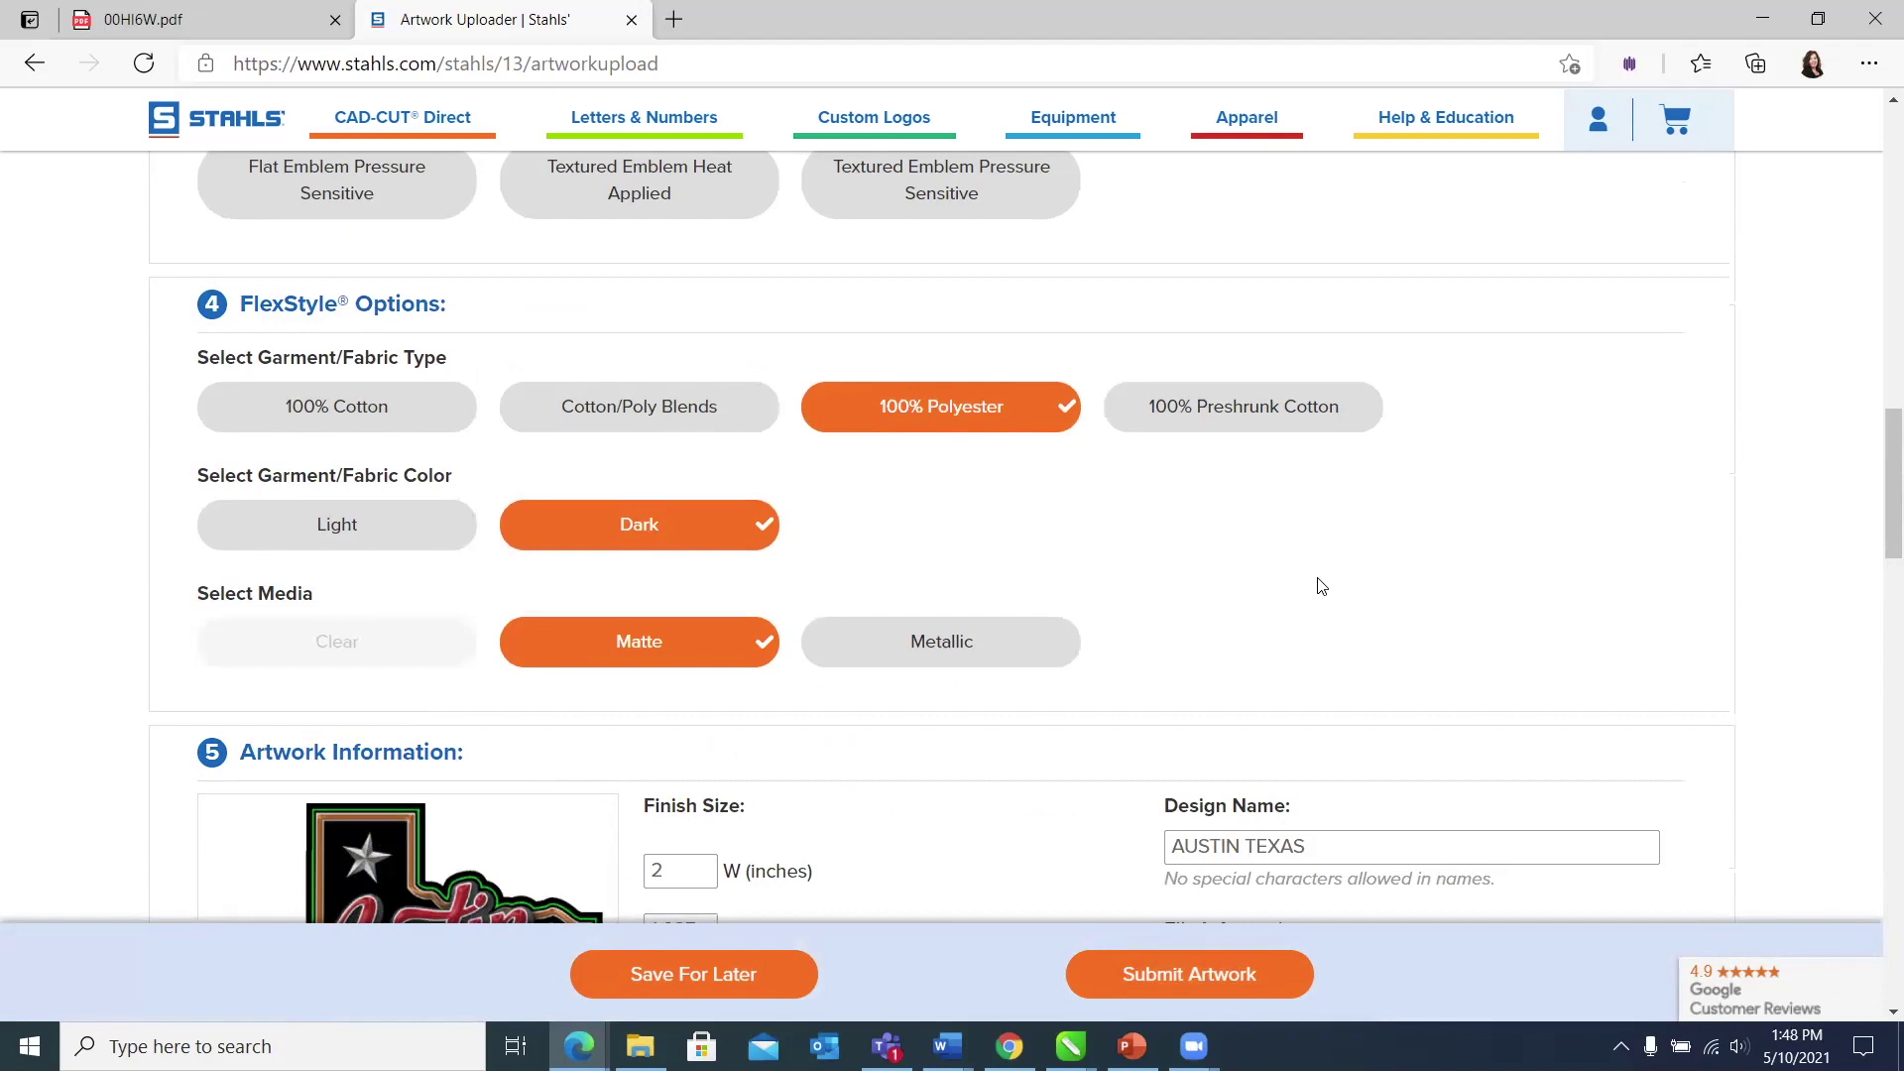
scroll(1321, 586, up, 3)
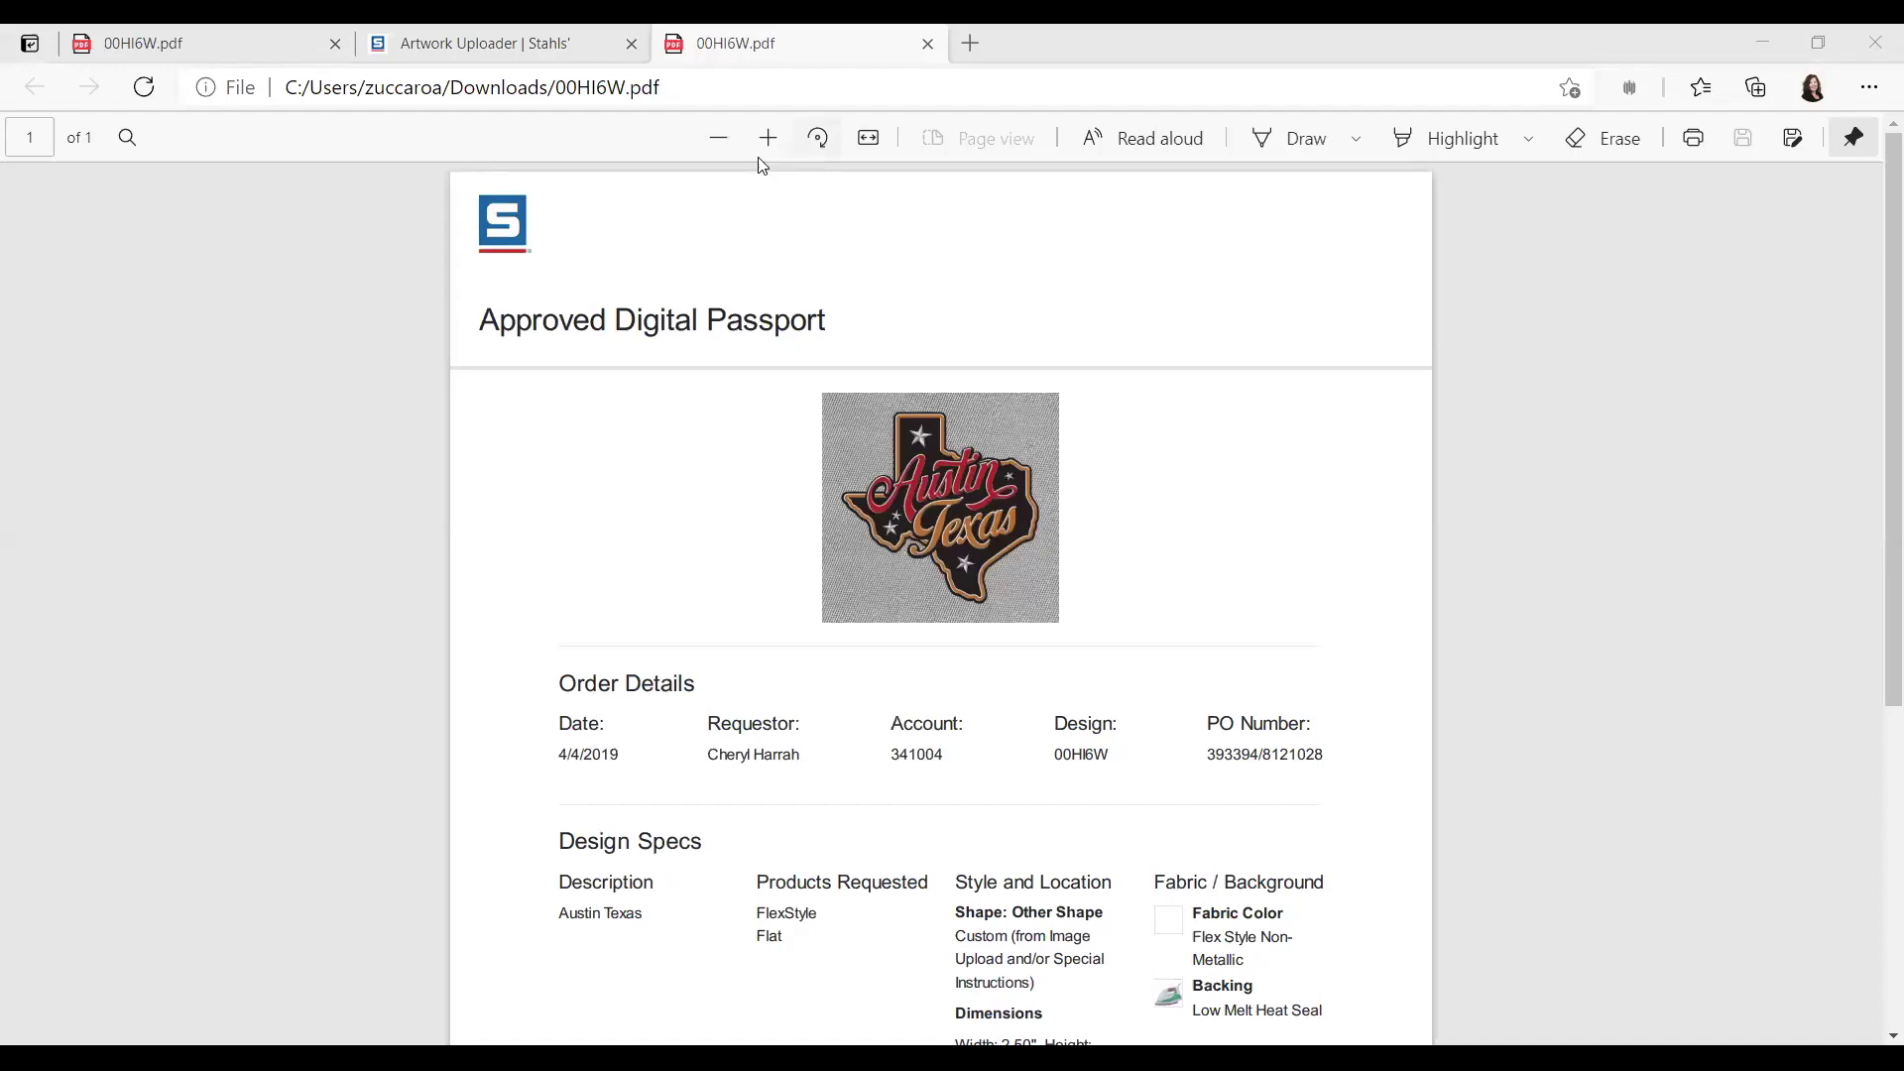
Step: Zoom the proof PDF in four levels to enlarge the Austin Texas emblem
click(767, 138)
click(767, 138)
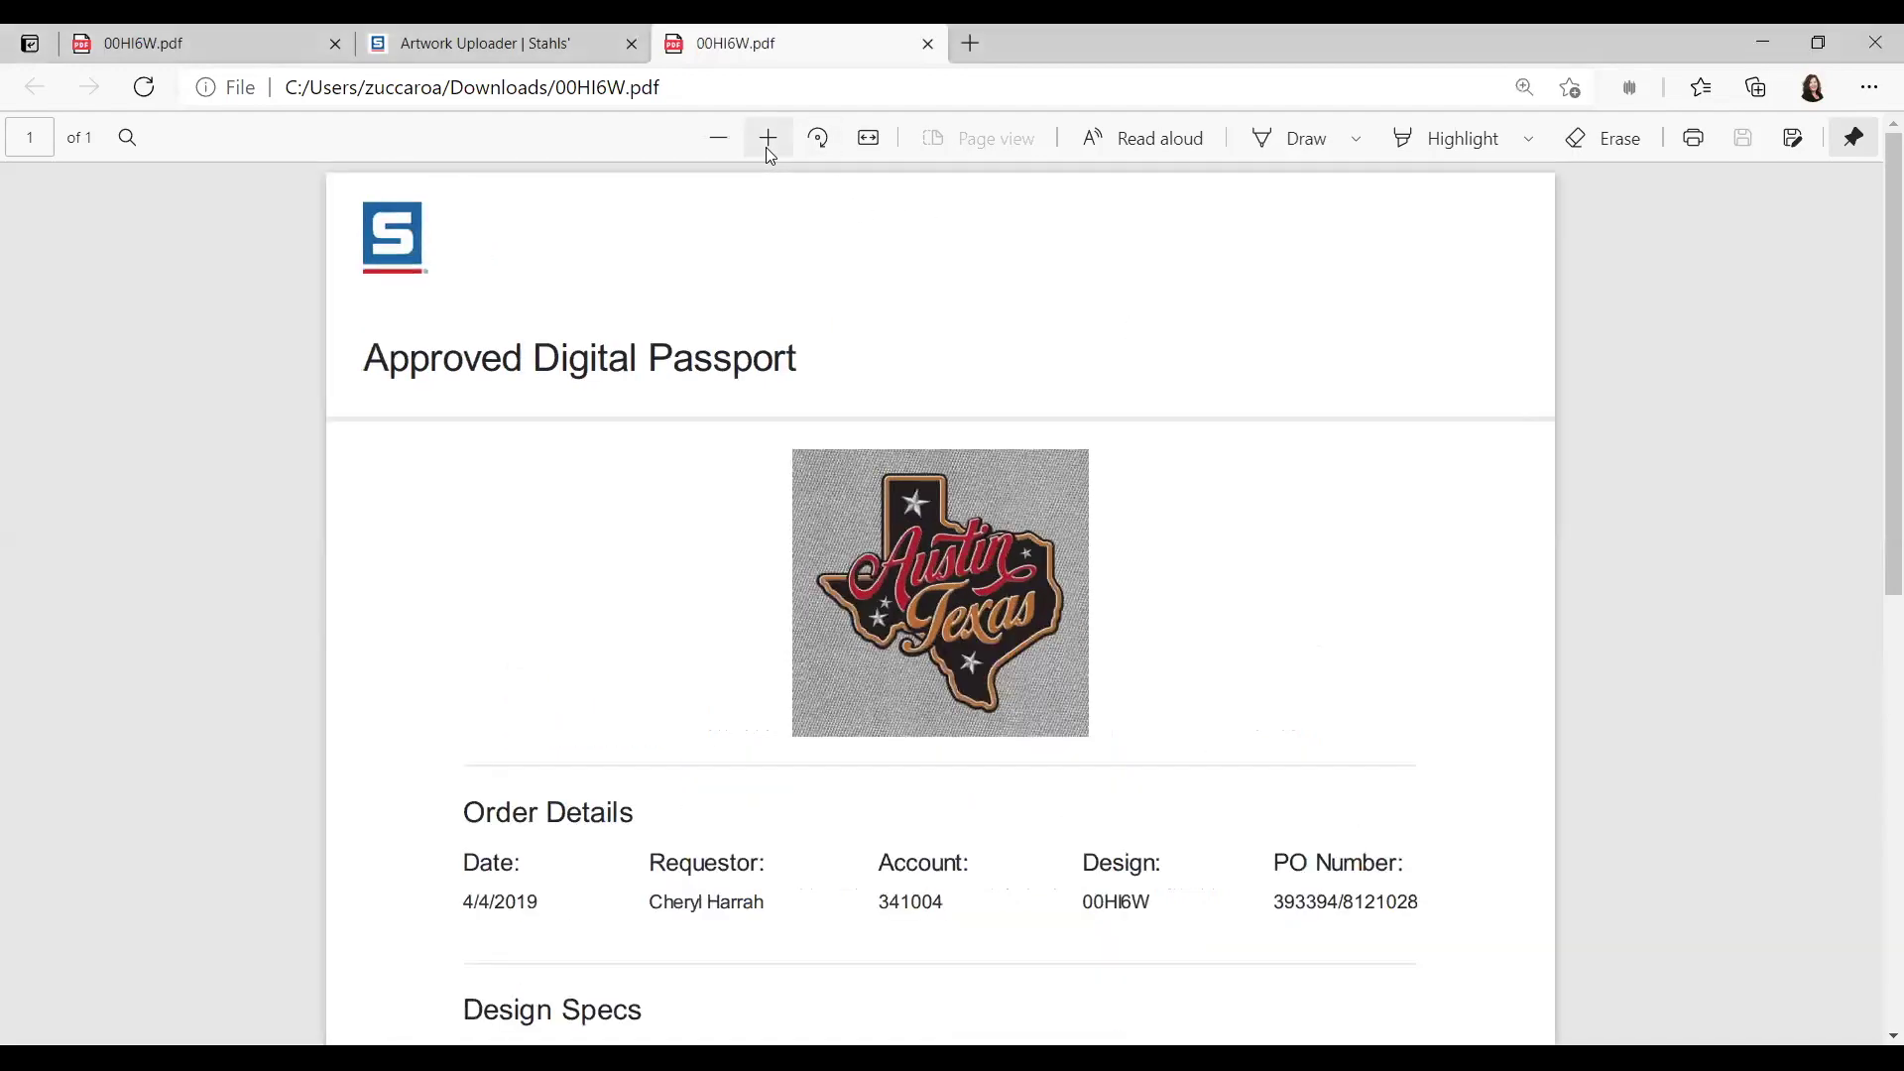
click(768, 138)
click(768, 138)
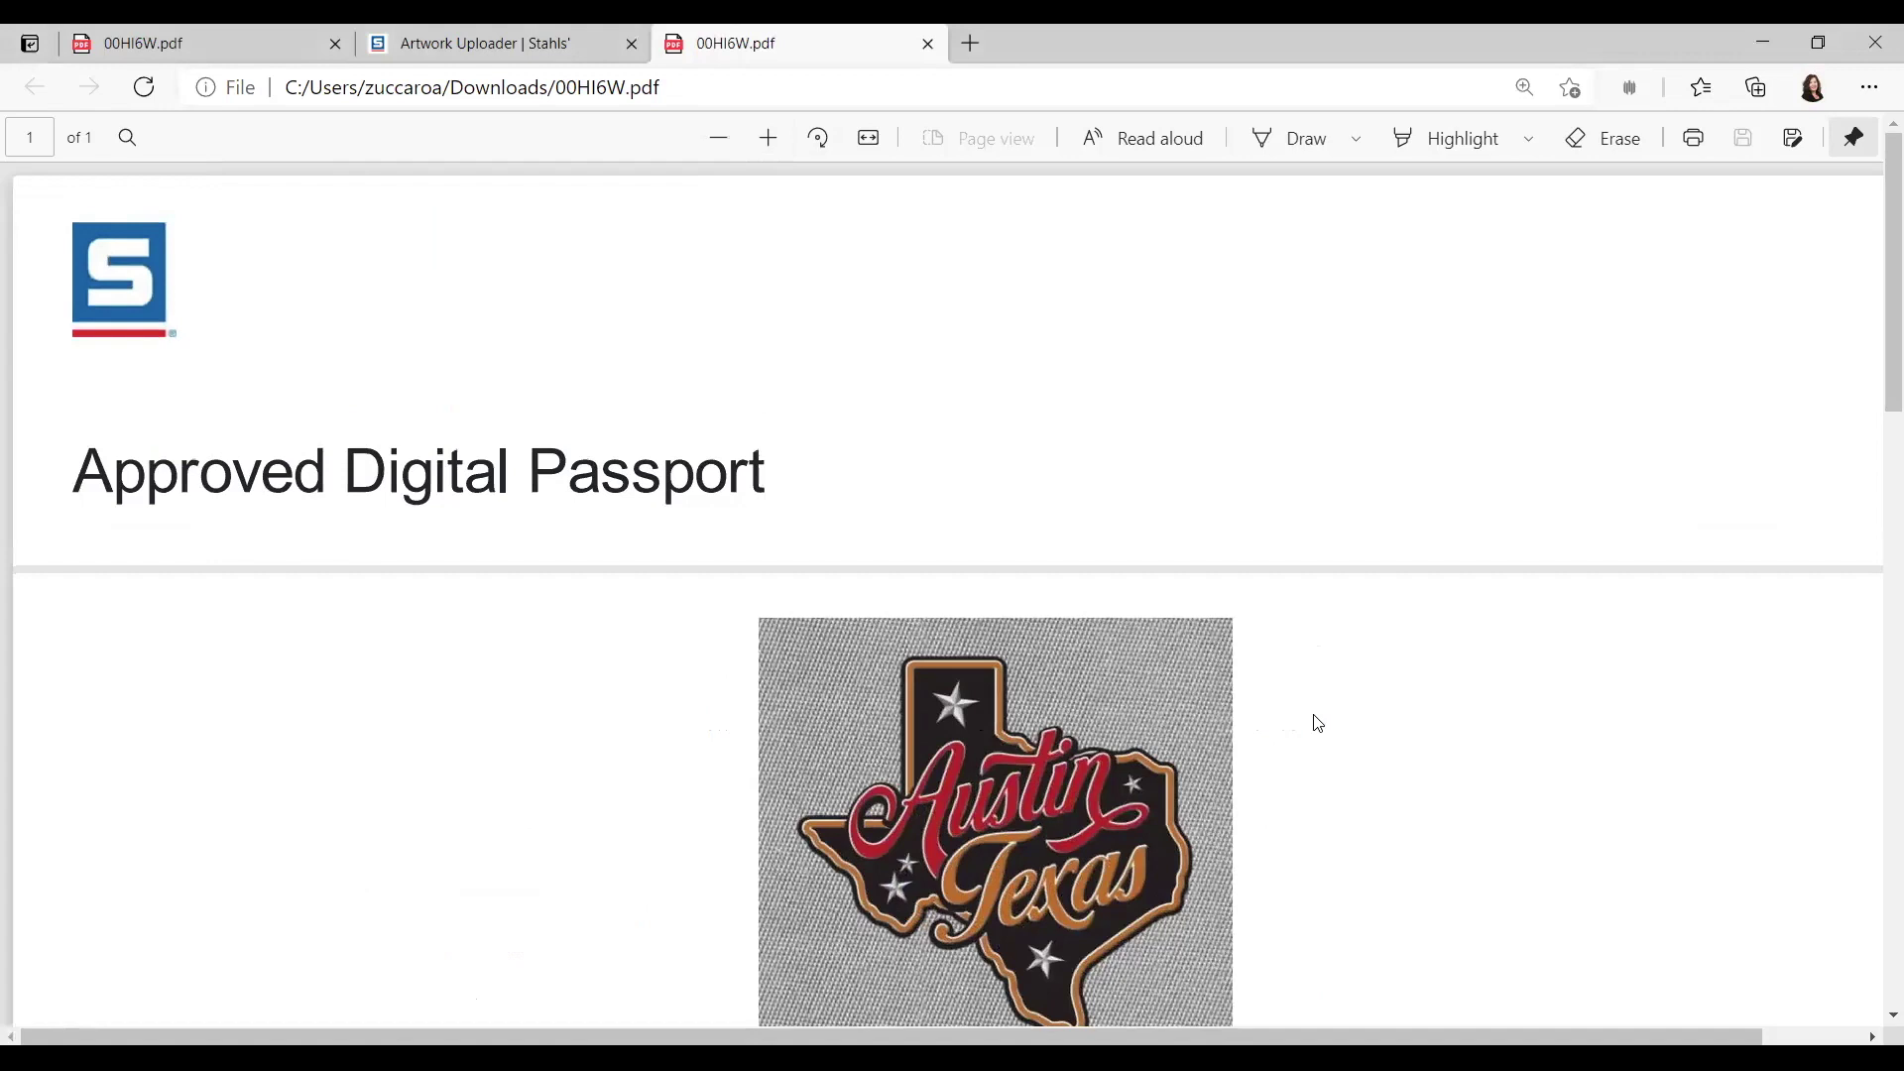
Step: Read through the proof's Order Details and Design Specs, then return to the Artwork Uploader
scroll(1339, 693, down, 3)
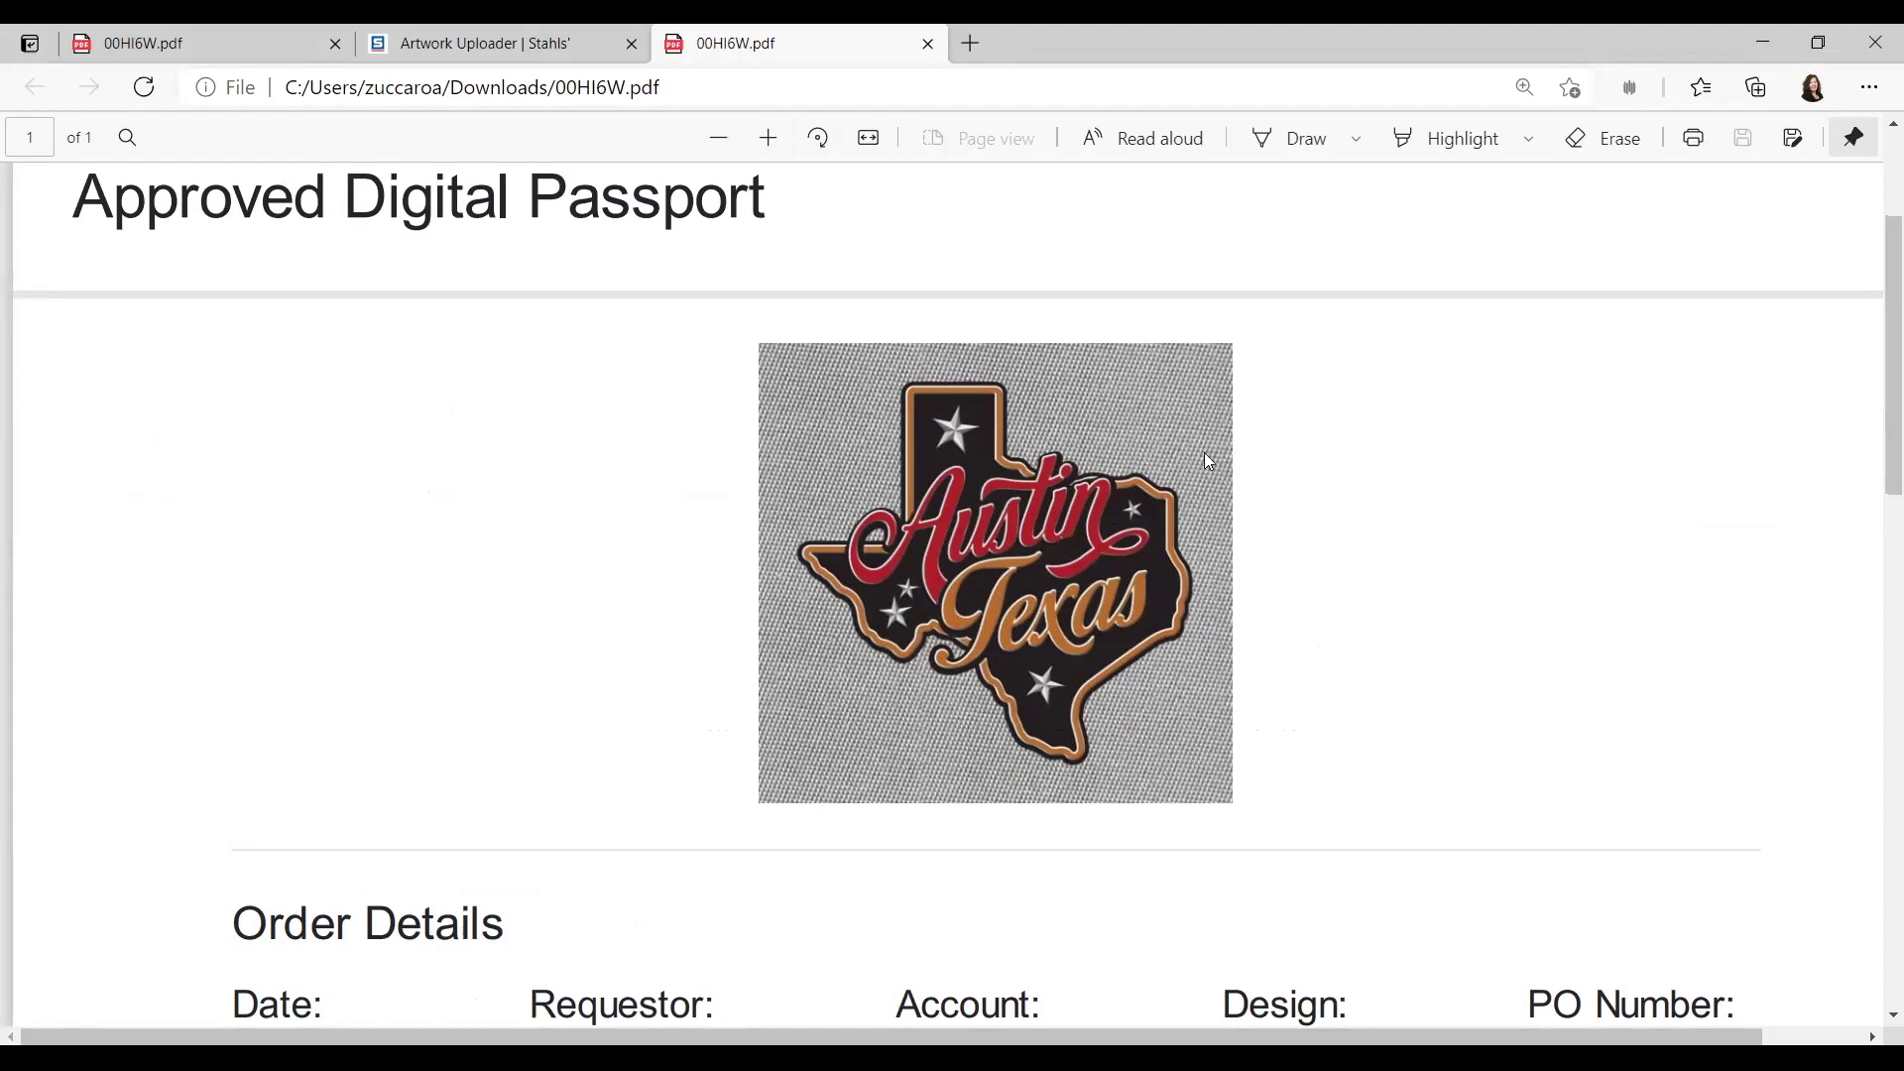
scroll(1206, 456, down, 2)
scroll(1208, 461, down, 4)
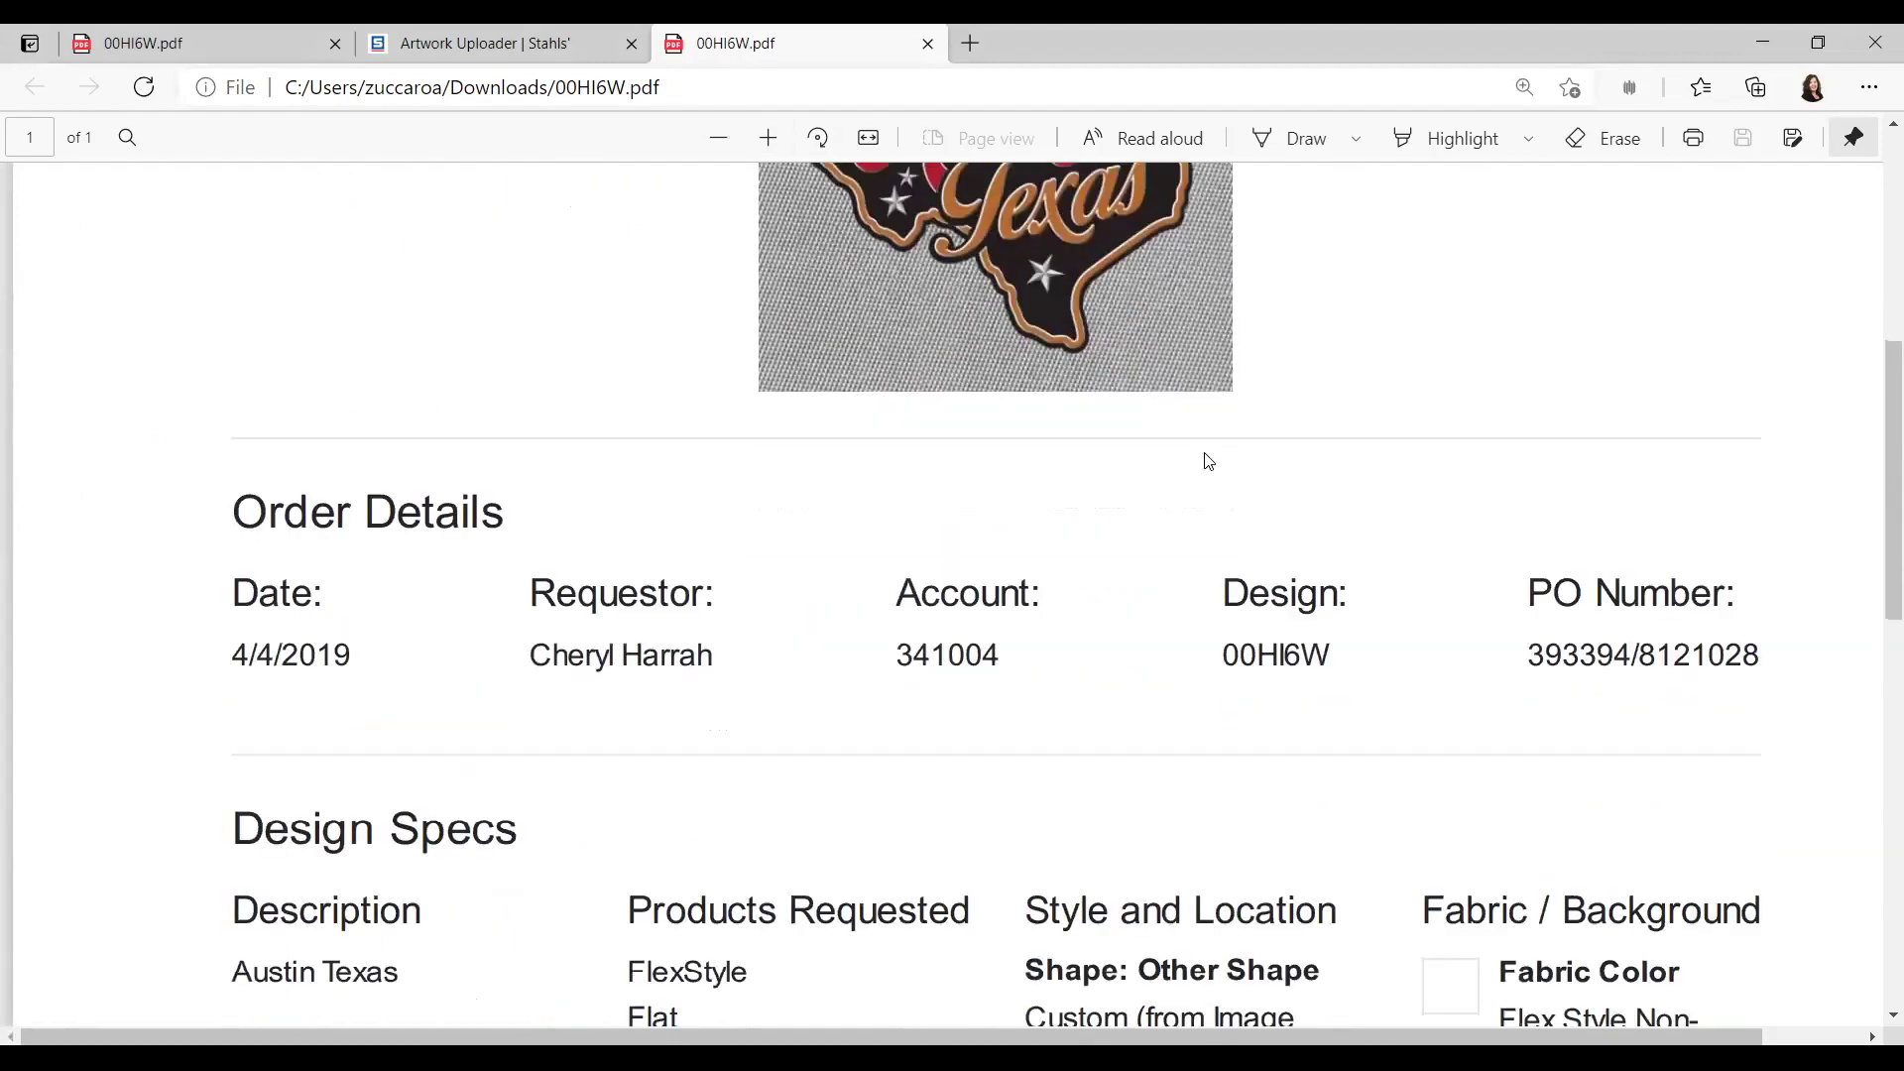
scroll(824, 595, down, 6)
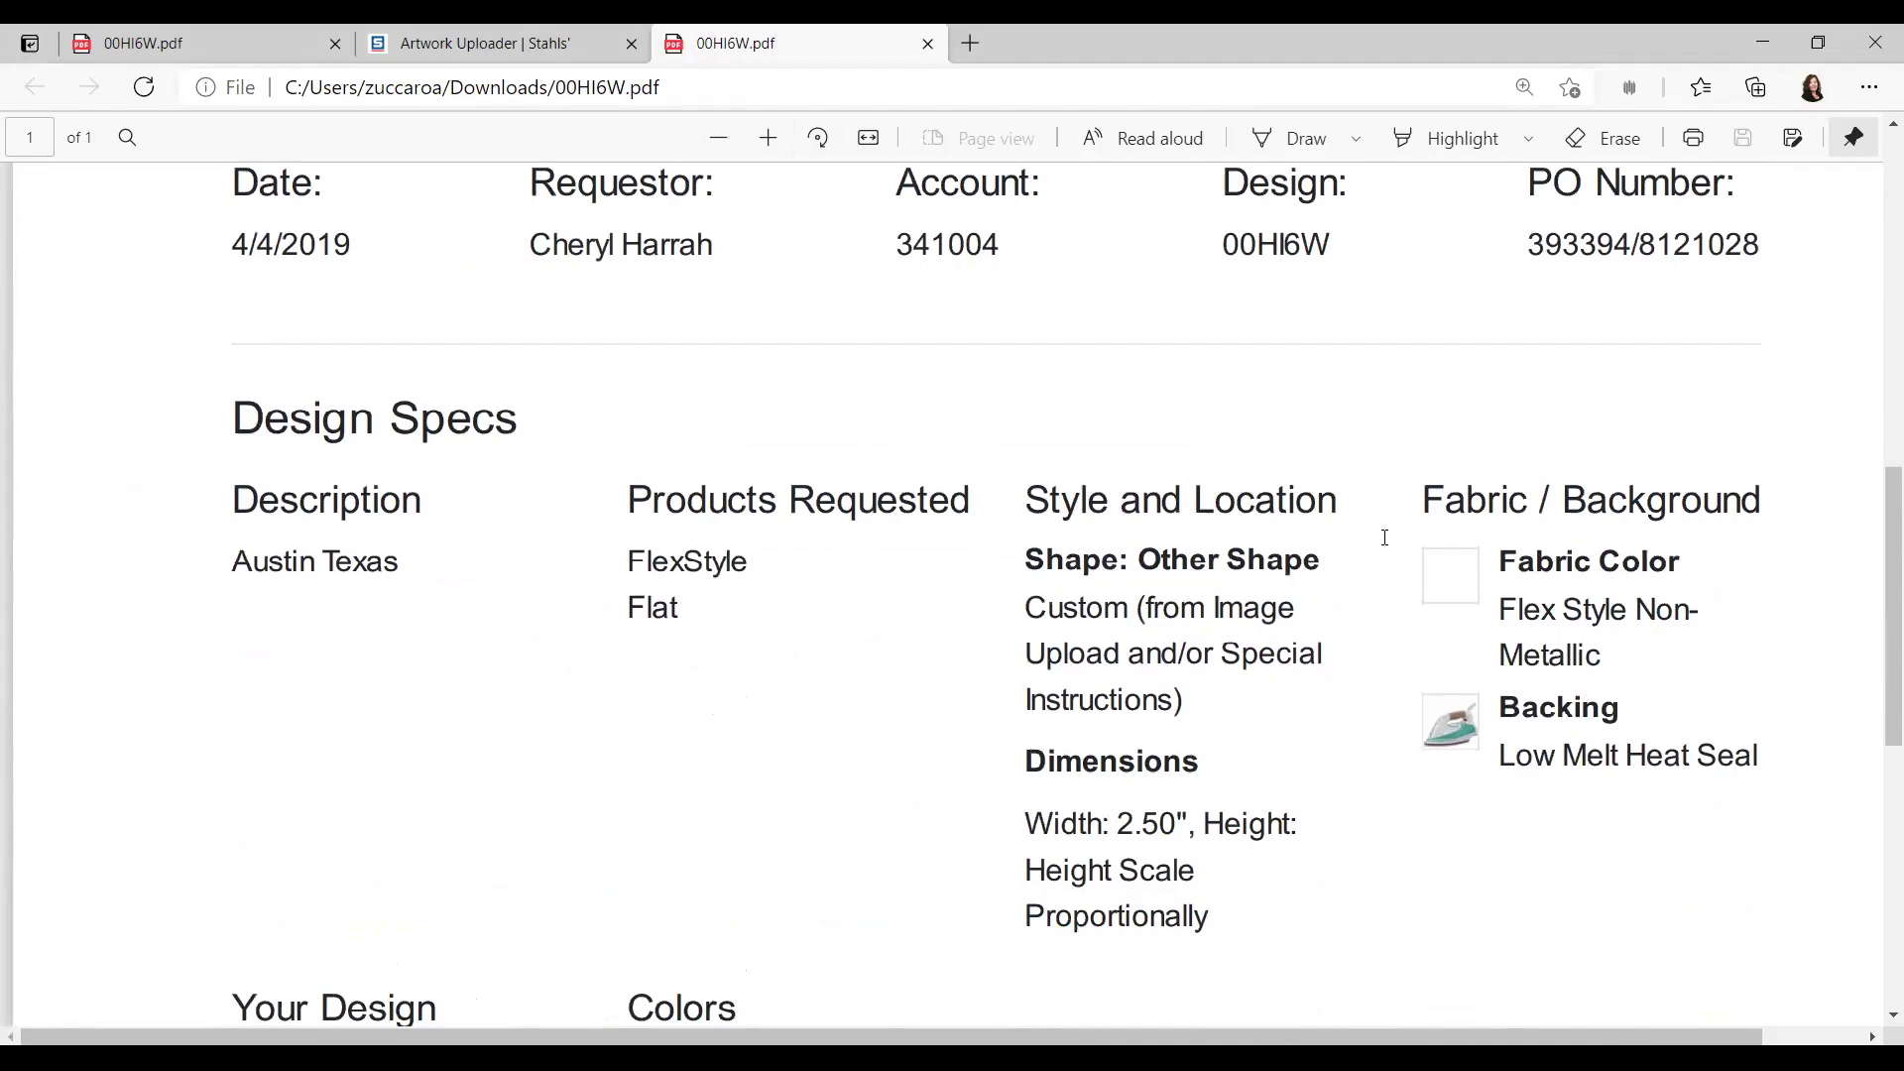
scroll(1384, 537, up, 4)
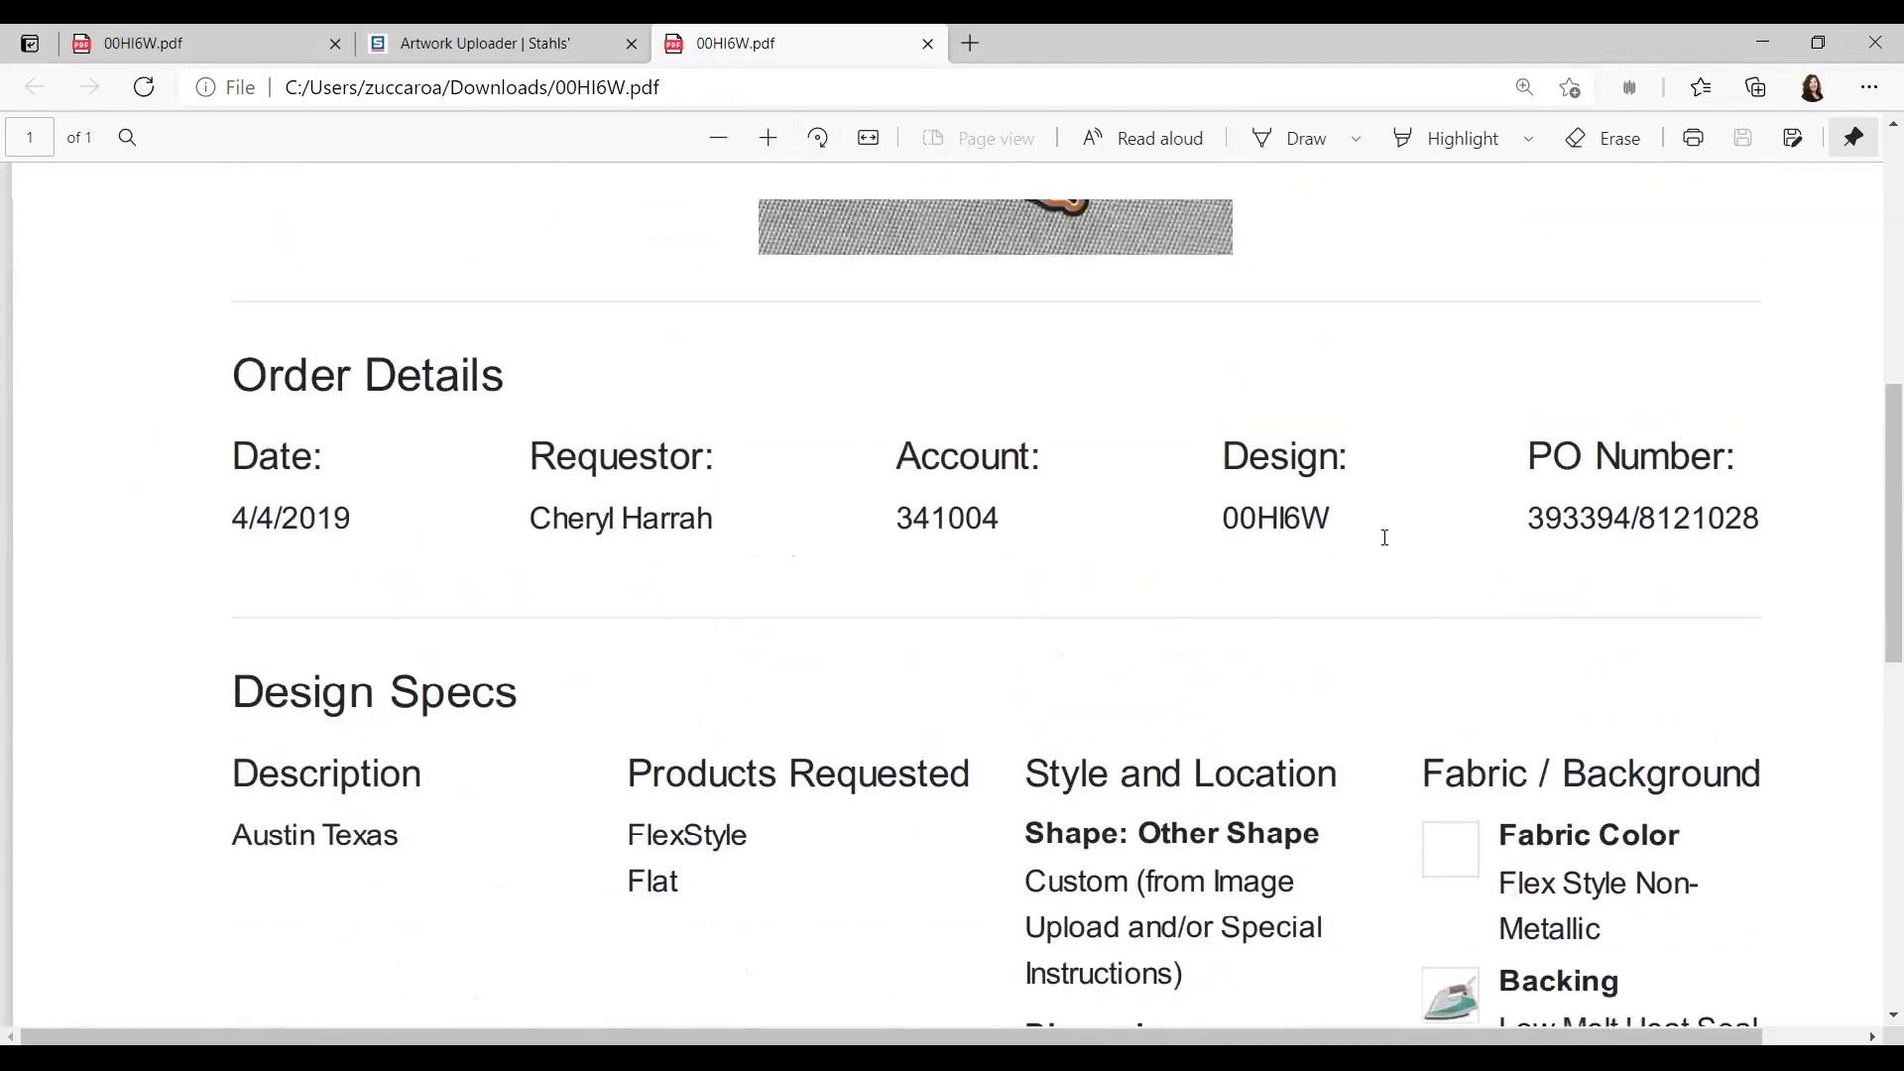
scroll(1385, 537, up, 4)
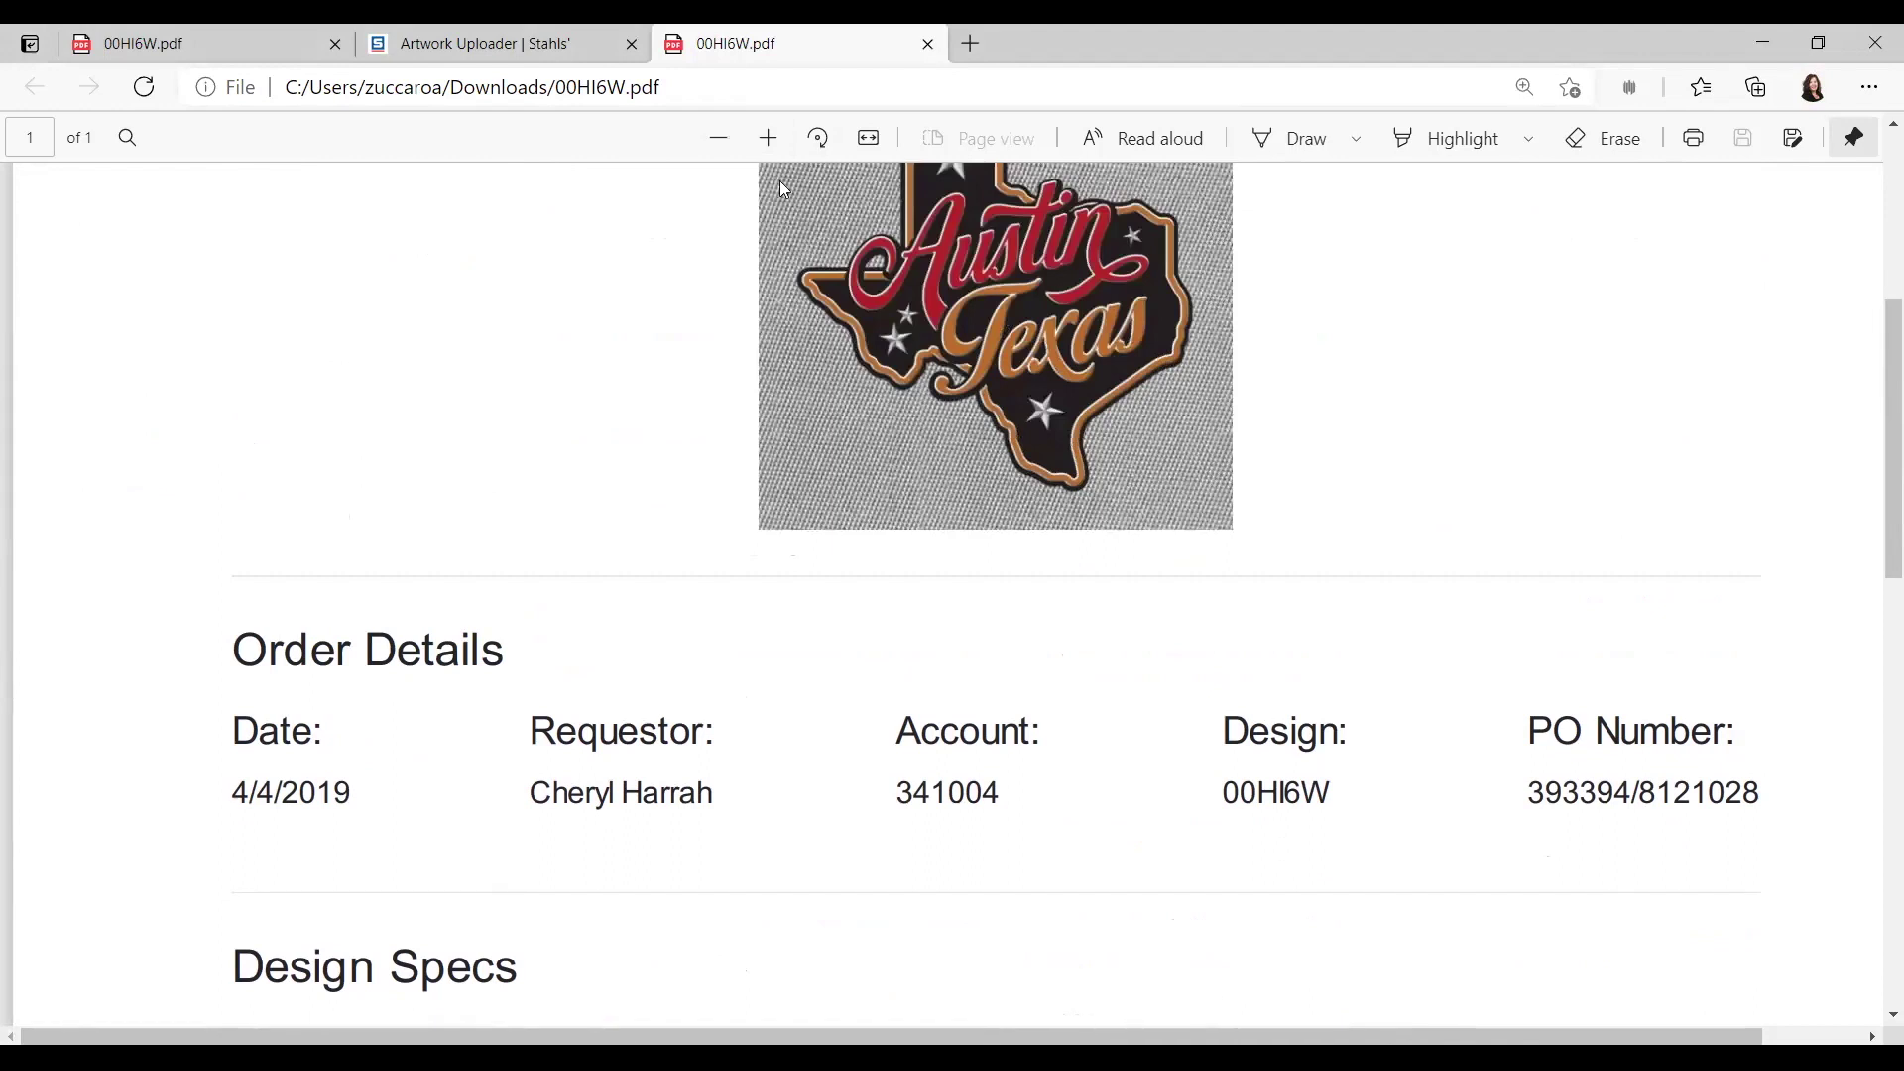
click(442, 61)
Step: Scroll down to the Artwork Information section of the upload form
scroll(1544, 570, down, 8)
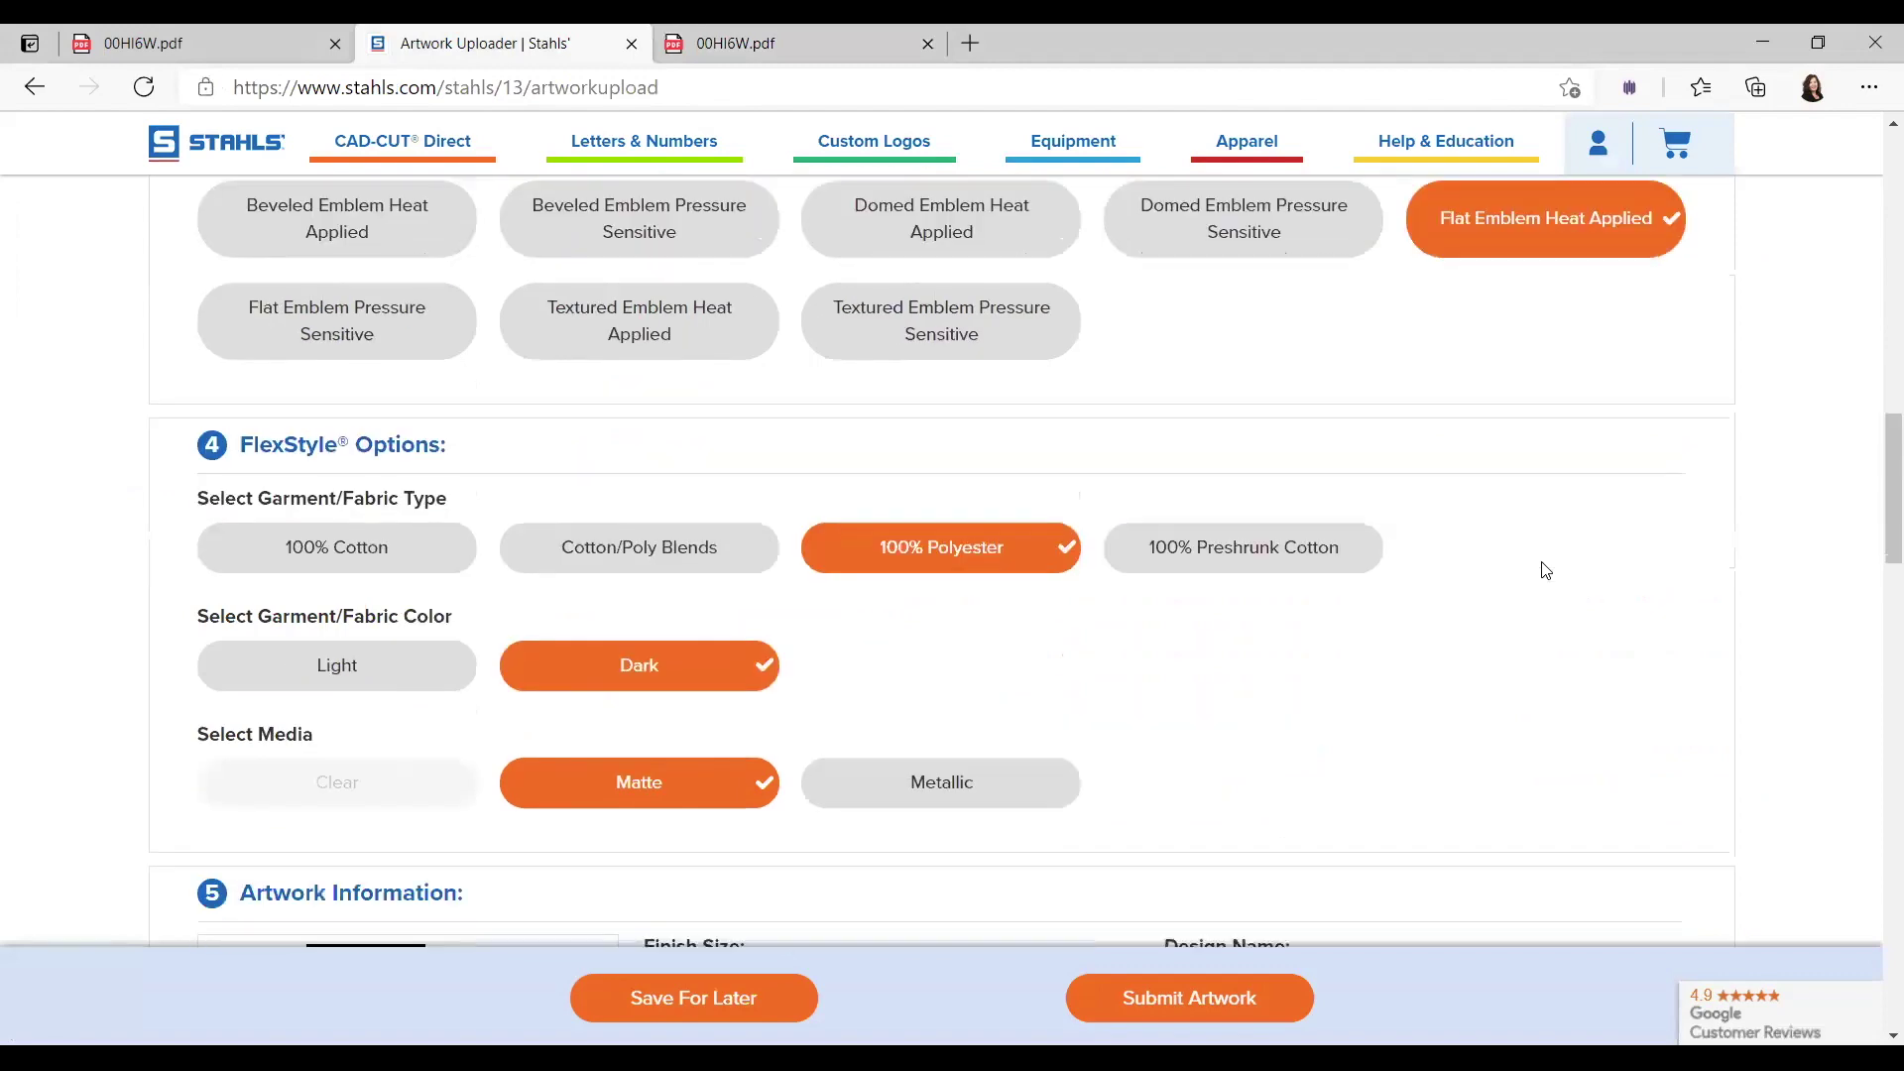